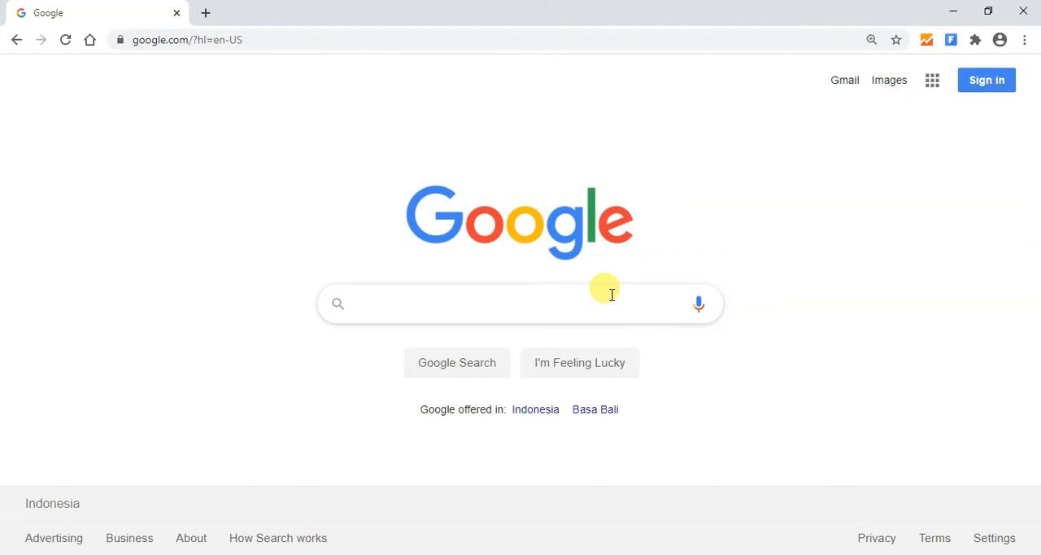
# - Search the web for quizizz
pyautogui.write('qui')
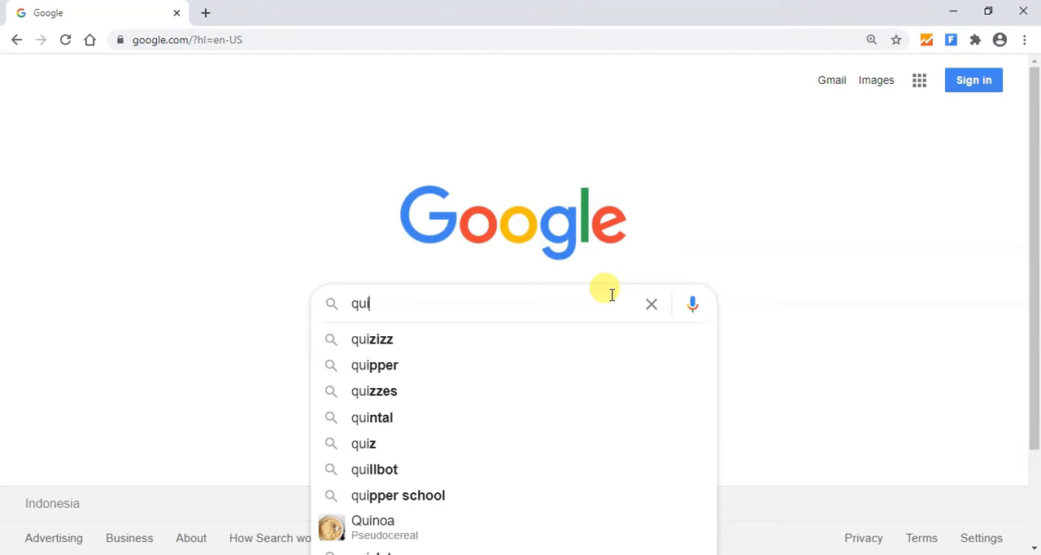
pyautogui.press('Down')
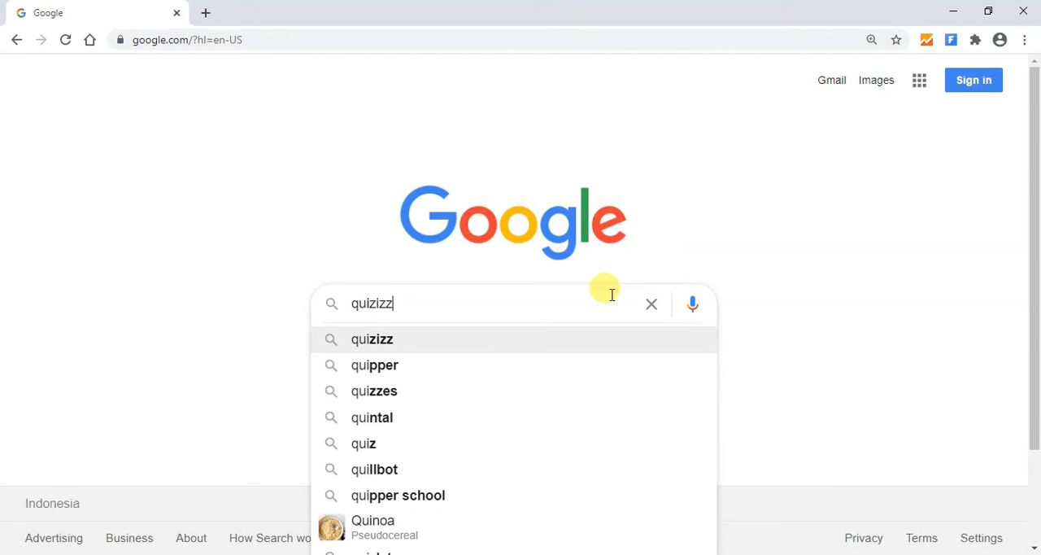
pyautogui.press('Return')
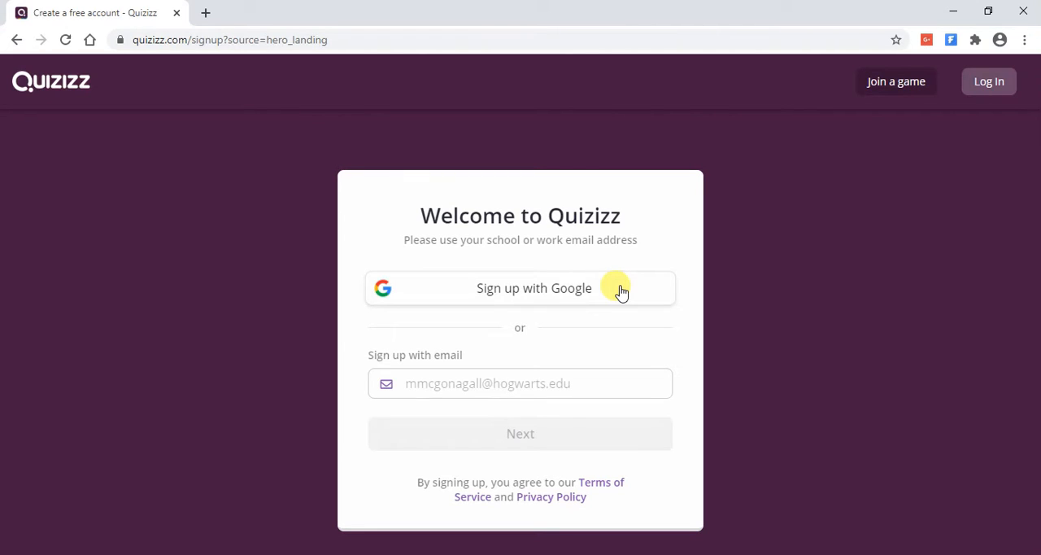
# - Sign up for Quizizz with a Google account, choosing the account and entering its password
pyautogui.click(621, 291)
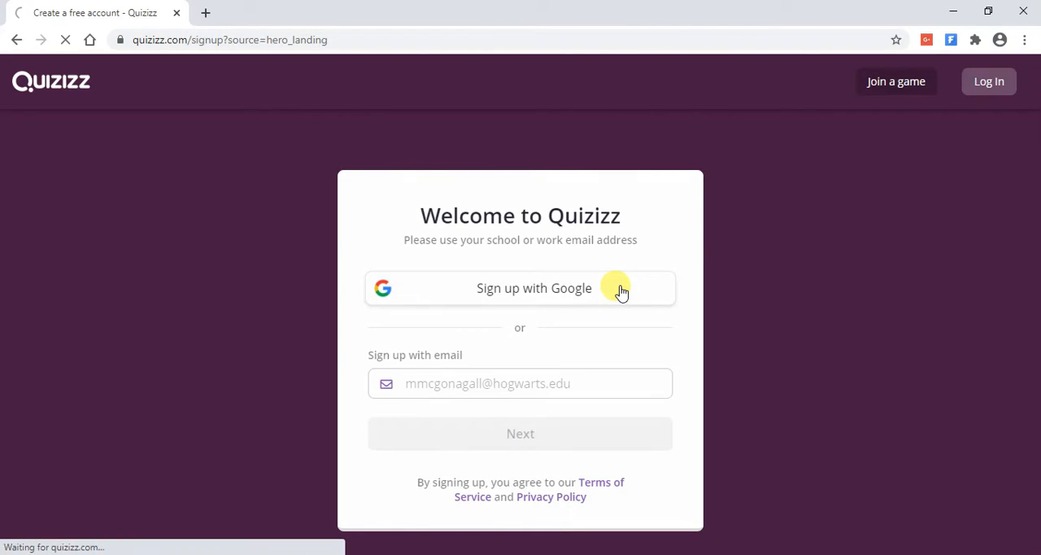
pyautogui.click(523, 311)
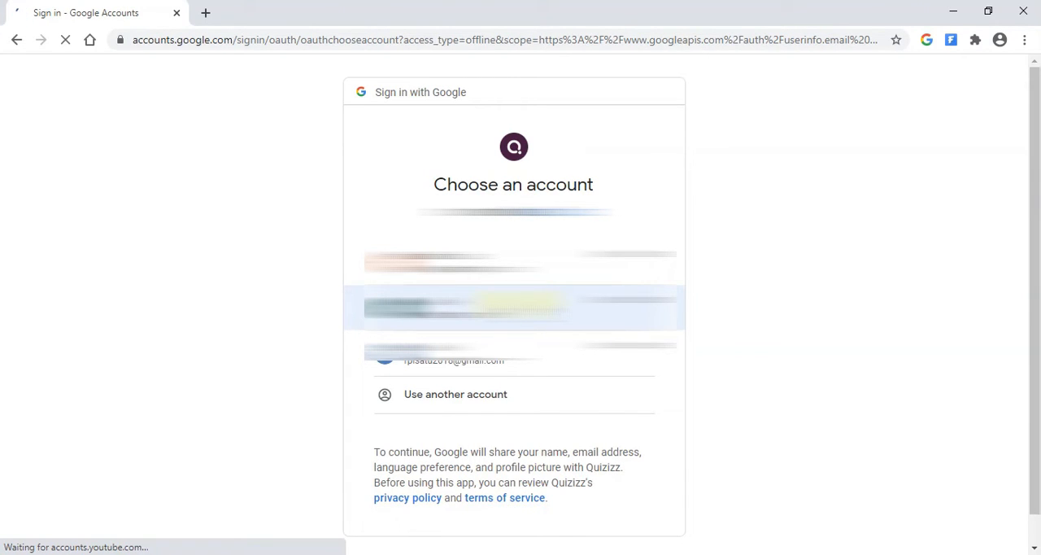
pyautogui.click(523, 304)
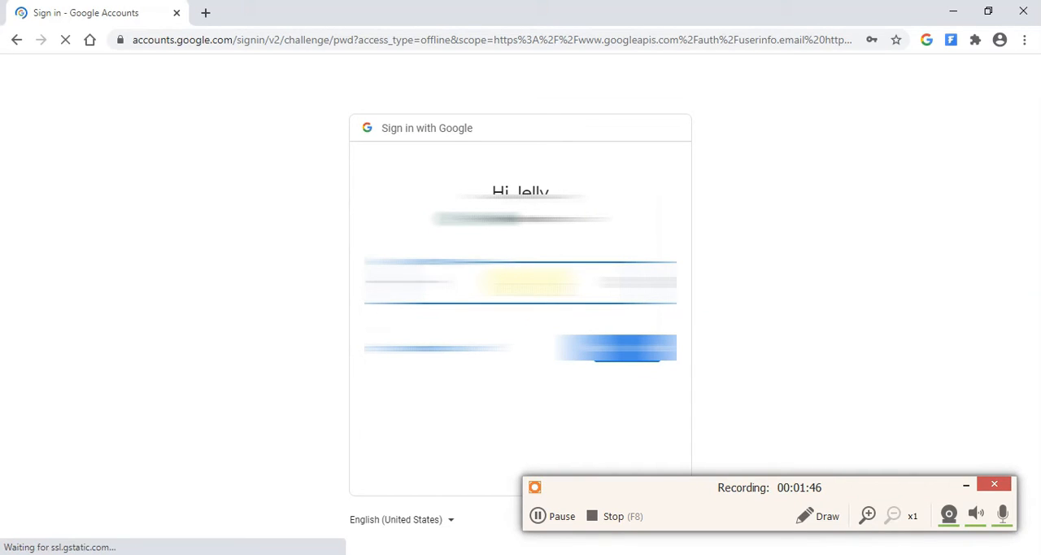
pyautogui.press('Return')
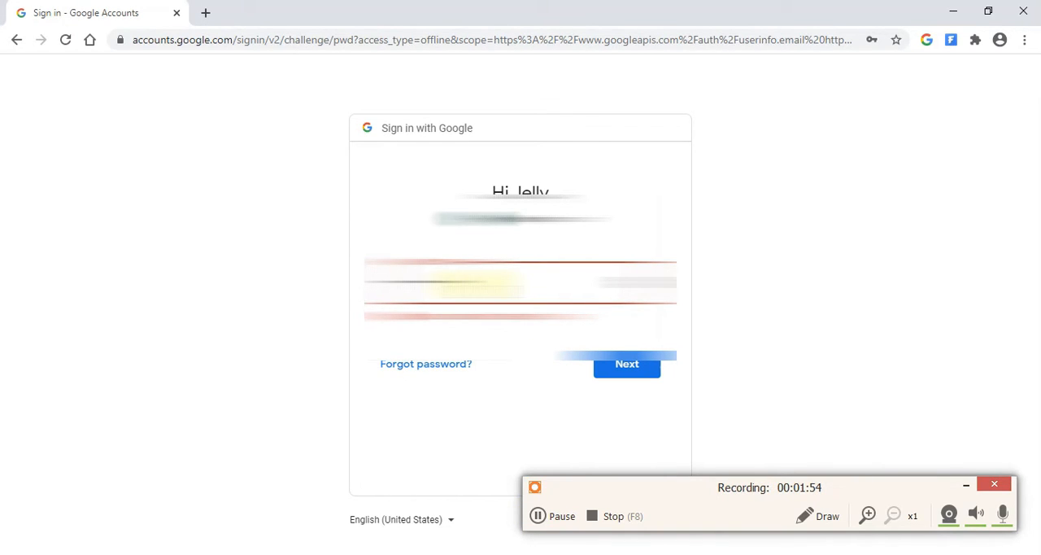
pyautogui.click(653, 372)
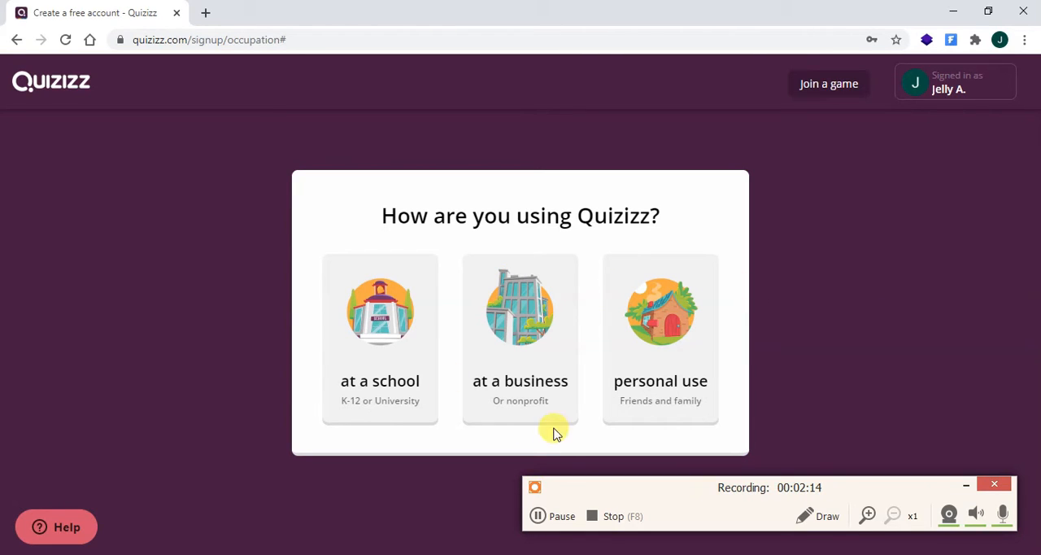
# - Set the Quizizz account's use to at a school and the role to Teacher
pyautogui.click(538, 516)
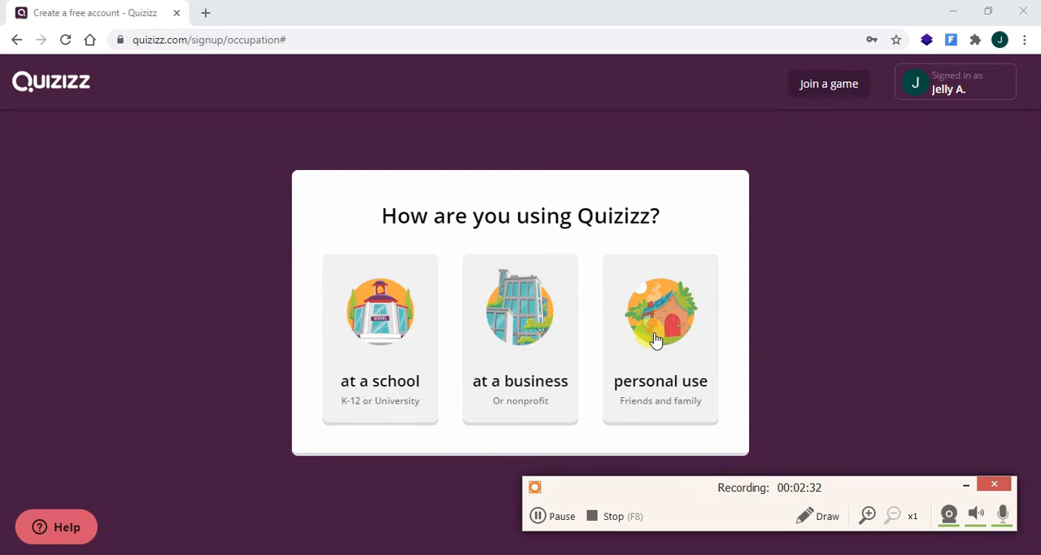
pyautogui.click(370, 333)
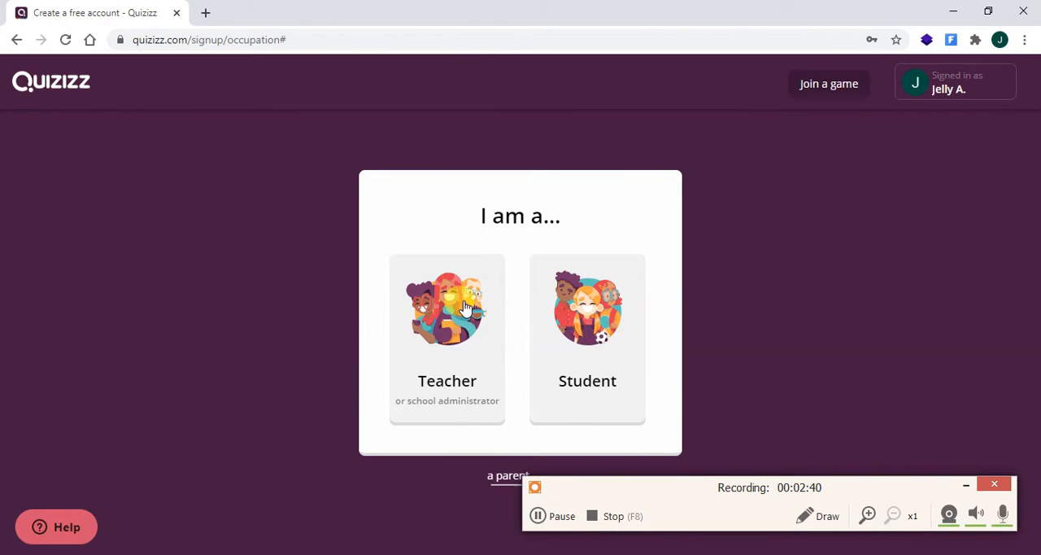
pyautogui.click(449, 357)
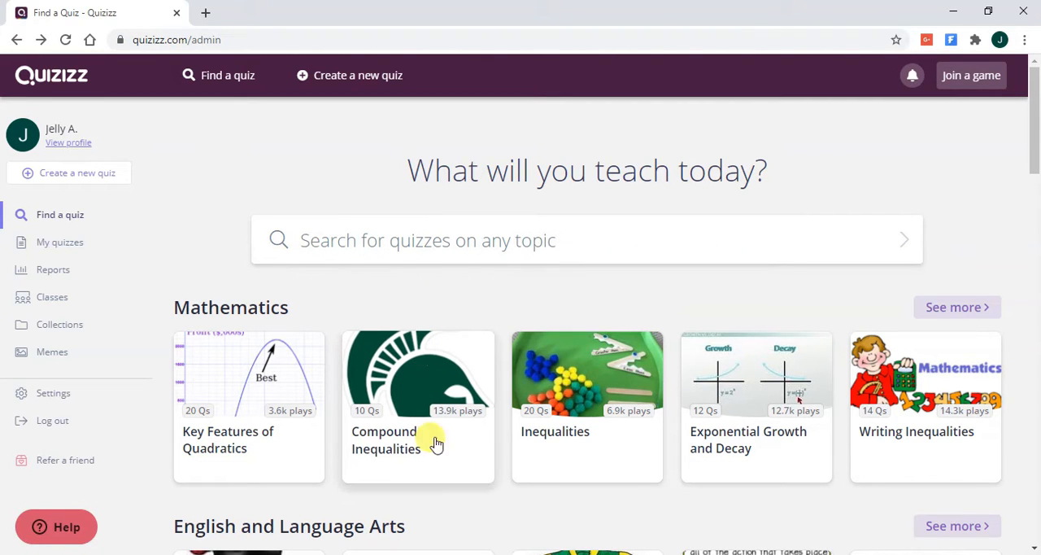
# - Look through the featured quizzes grouped by subject on the Find a quiz page
pyautogui.scroll(-4, 472, 449)
pyautogui.scroll(-8, 470, 452)
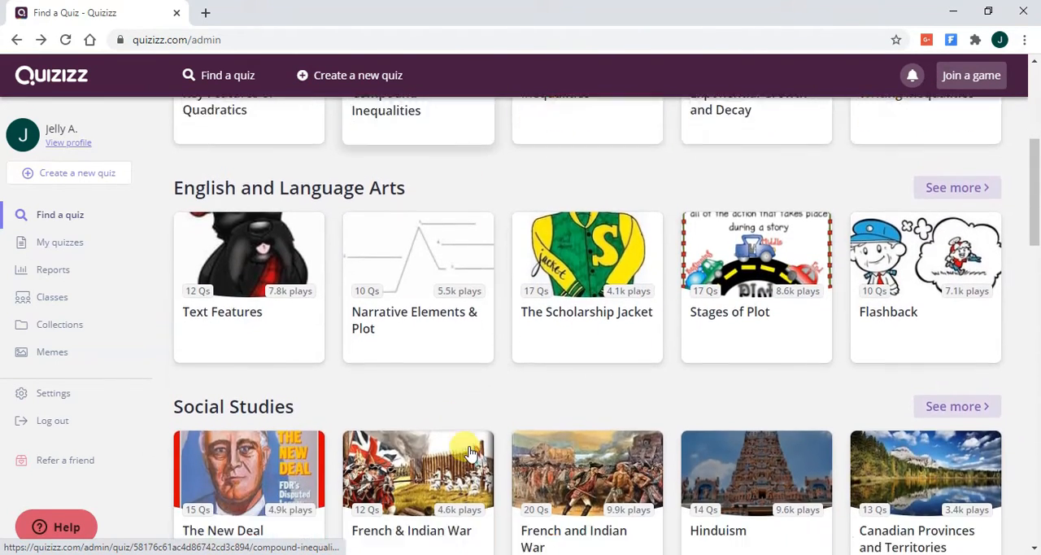
pyautogui.scroll(-5, 471, 453)
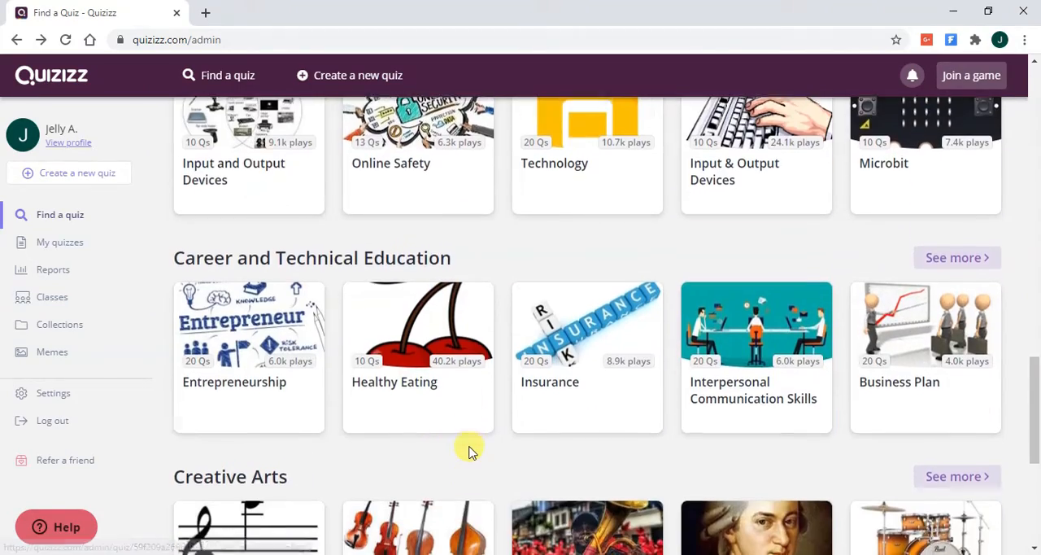
pyautogui.scroll(-3, 470, 452)
pyautogui.scroll(6, 470, 452)
pyautogui.scroll(15, 470, 452)
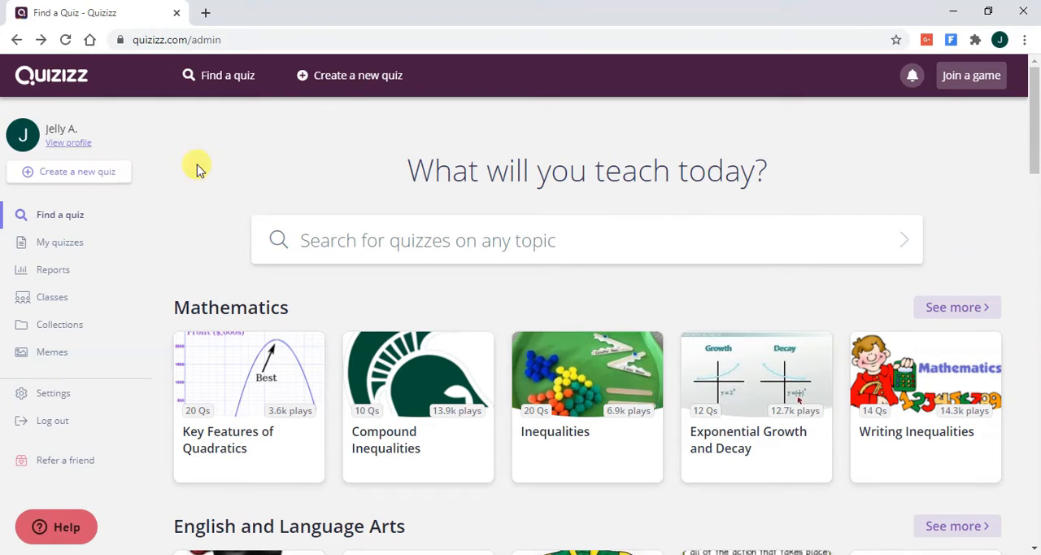
# - Create a new quiz named "Quiz 1" with Computers as its relevant subject
pyautogui.click(364, 79)
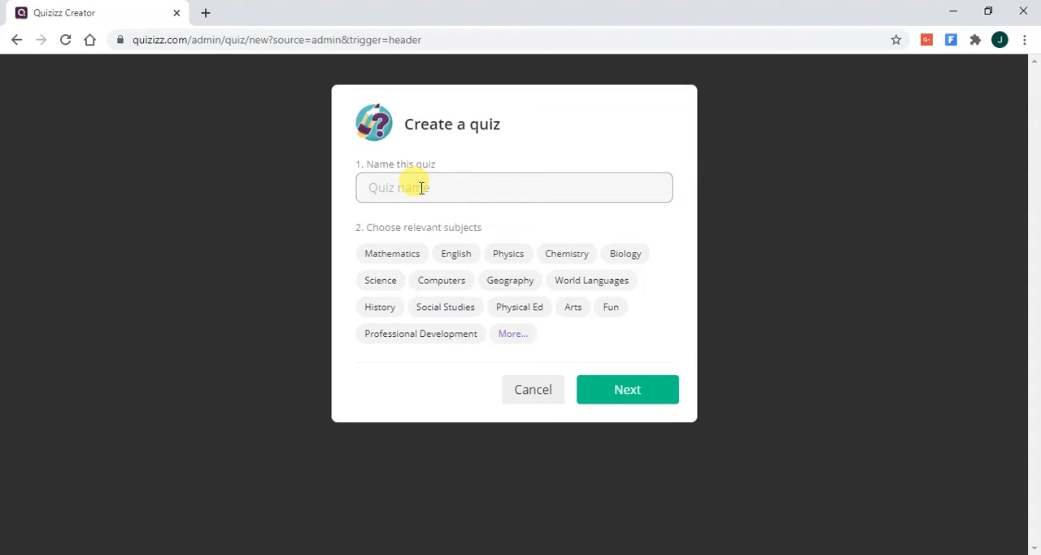
pyautogui.write('Quiz 1')
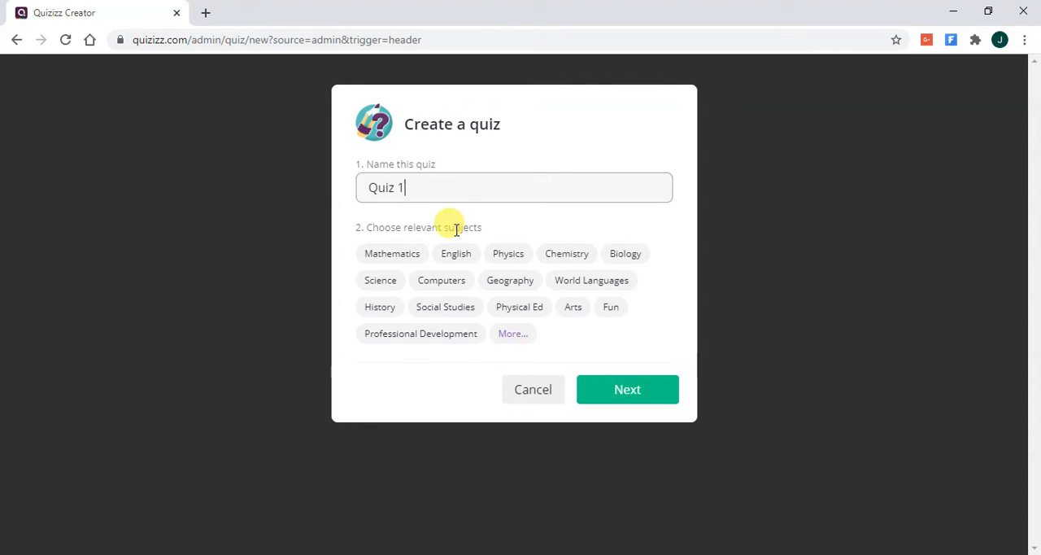
pyautogui.click(458, 283)
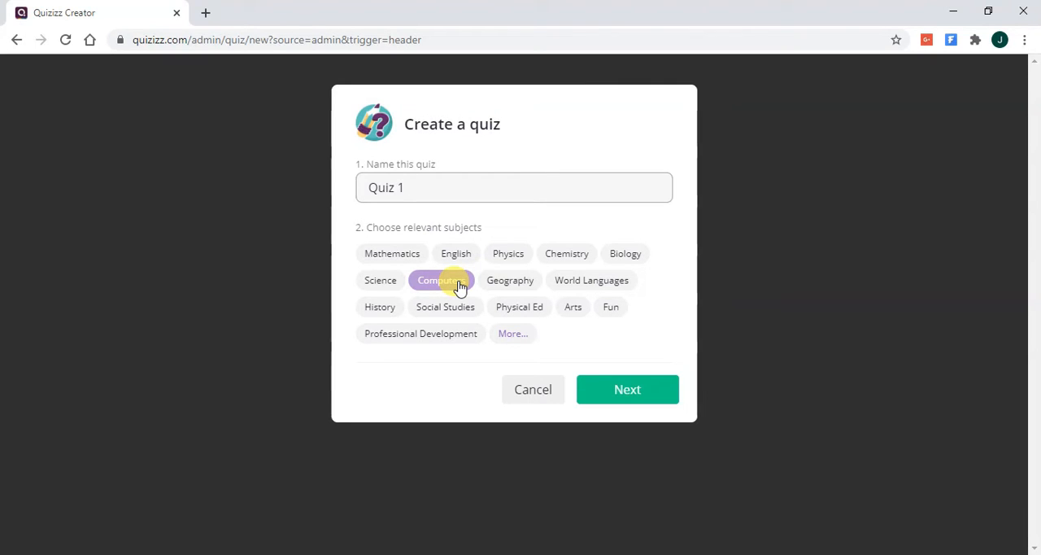
pyautogui.click(458, 285)
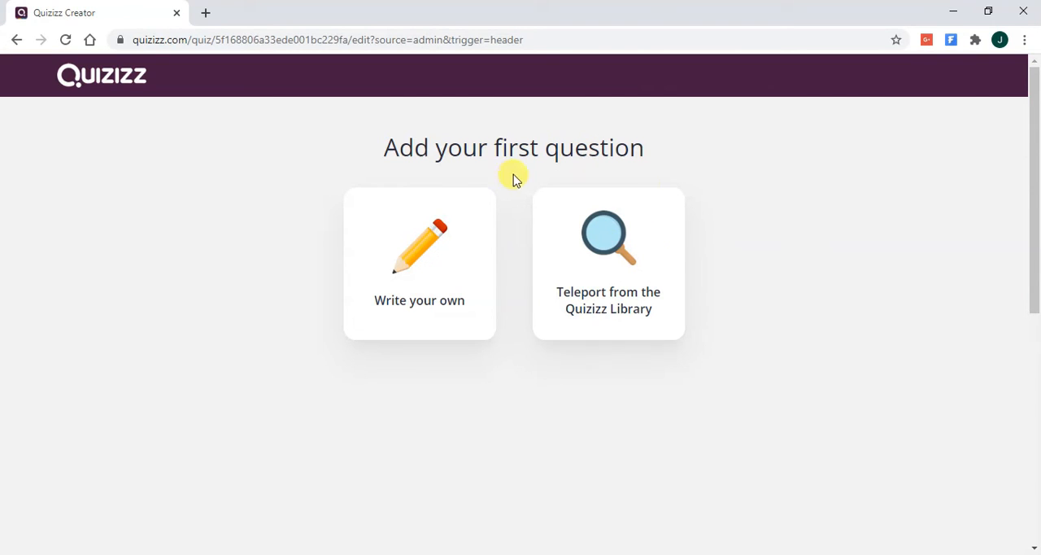
# - Add a self-written multiple-choice question with the text "Kepanjangan HTML"
pyautogui.click(450, 266)
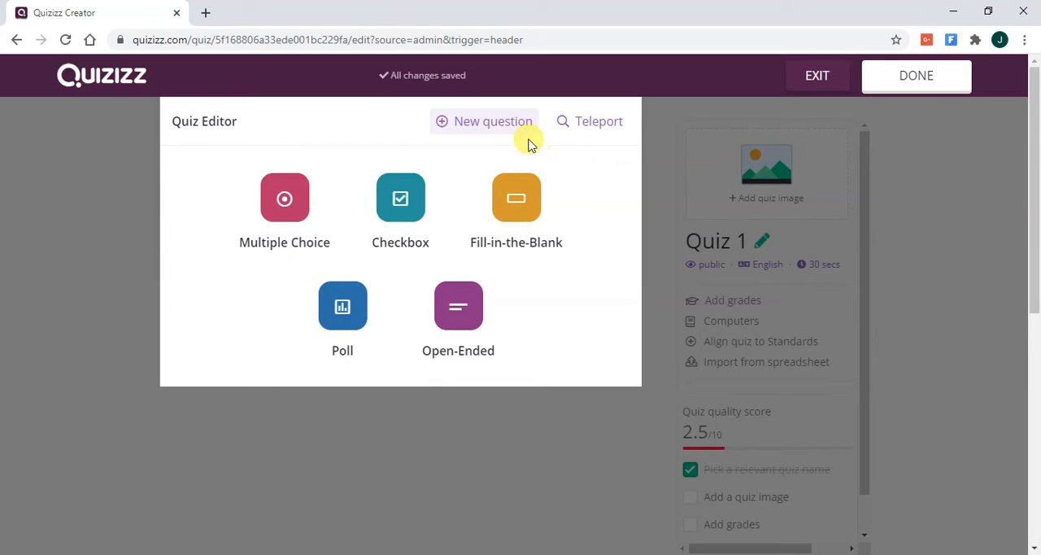
pyautogui.click(324, 200)
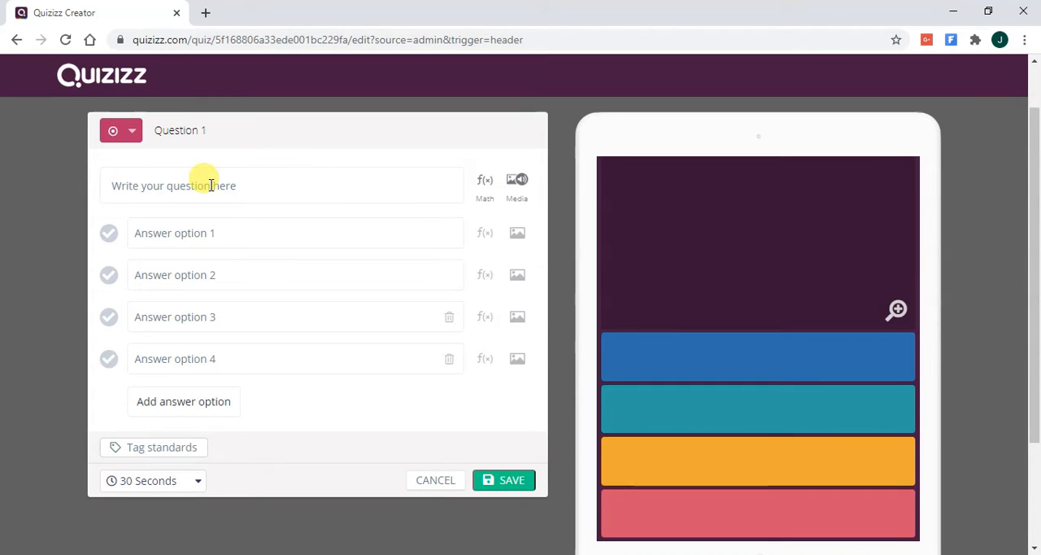
pyautogui.click(246, 174)
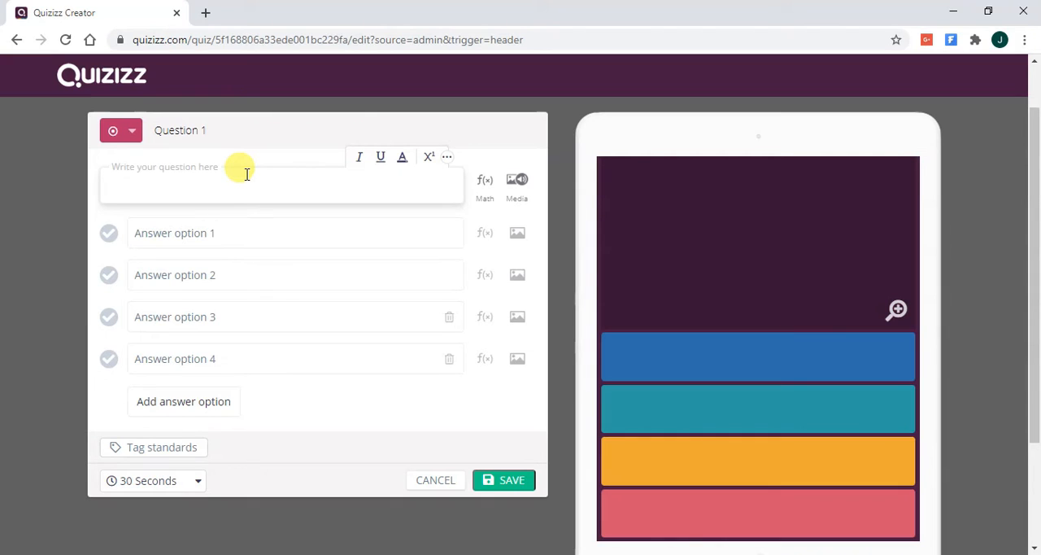
pyautogui.write('Kepa')
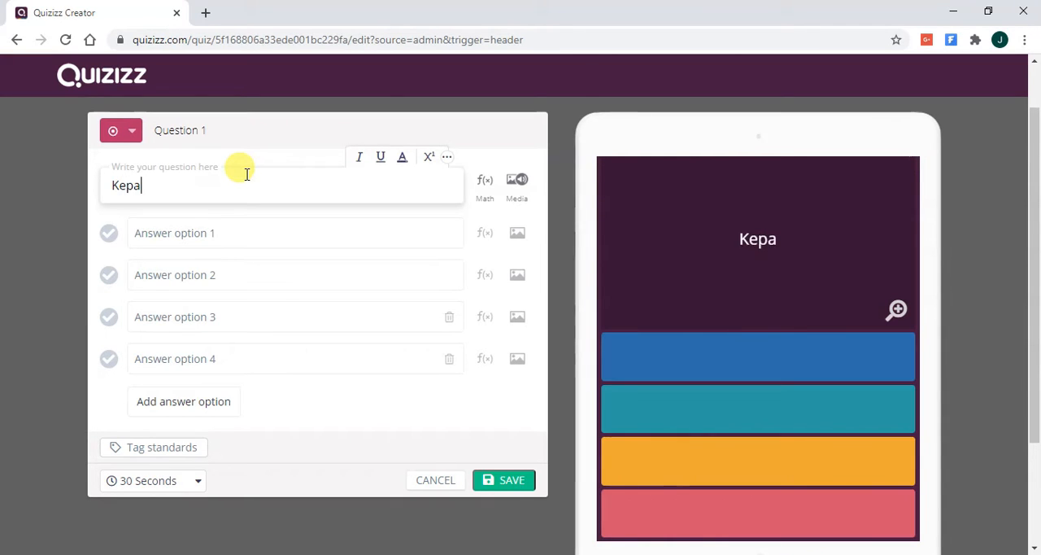
pyautogui.write('njang')
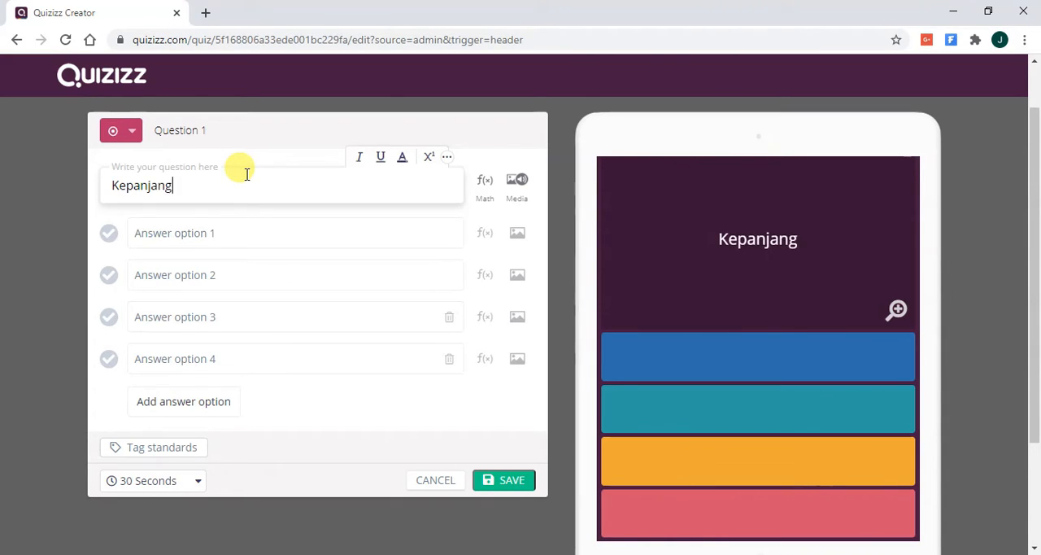
pyautogui.write('an HTML')
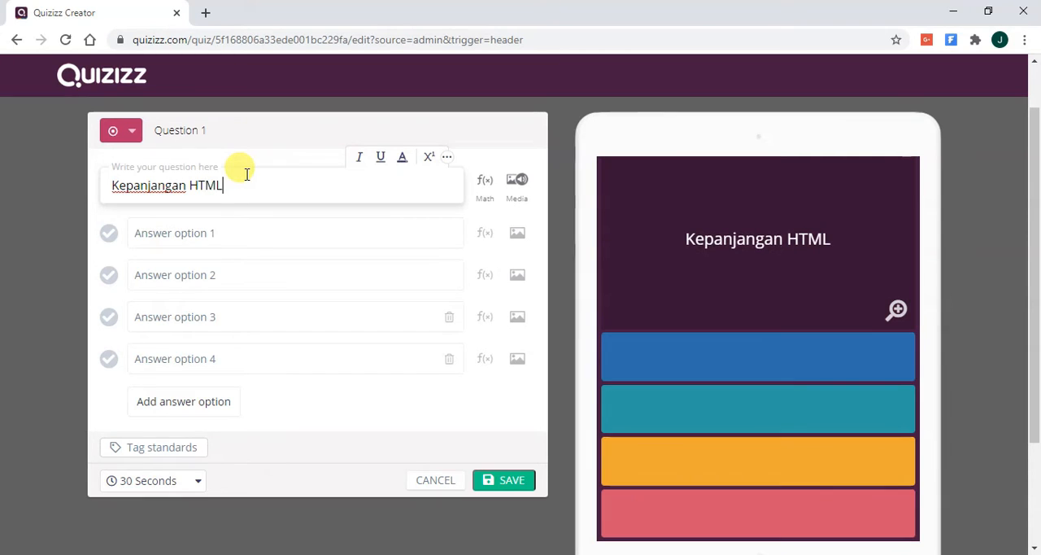
# - Fill in answer option 1 of the HTML question with "Hypertext Markup Language"
pyautogui.click(232, 243)
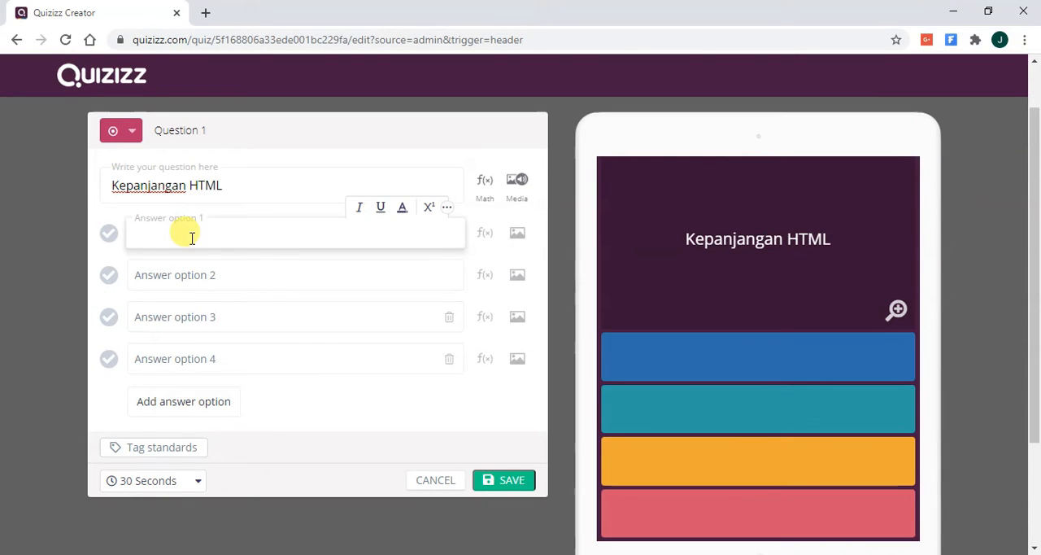
pyautogui.write('Hyper')
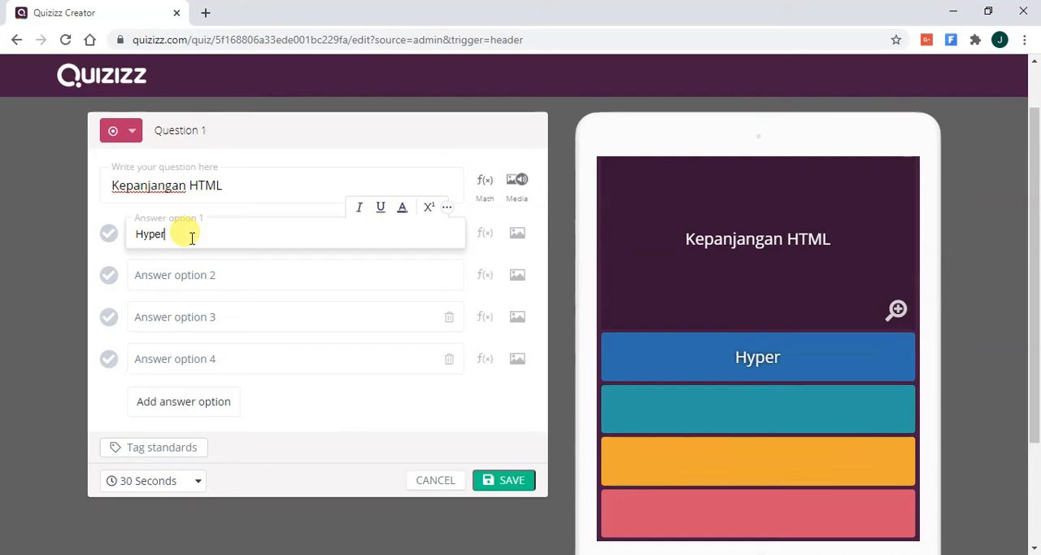
pyautogui.write('text Mar')
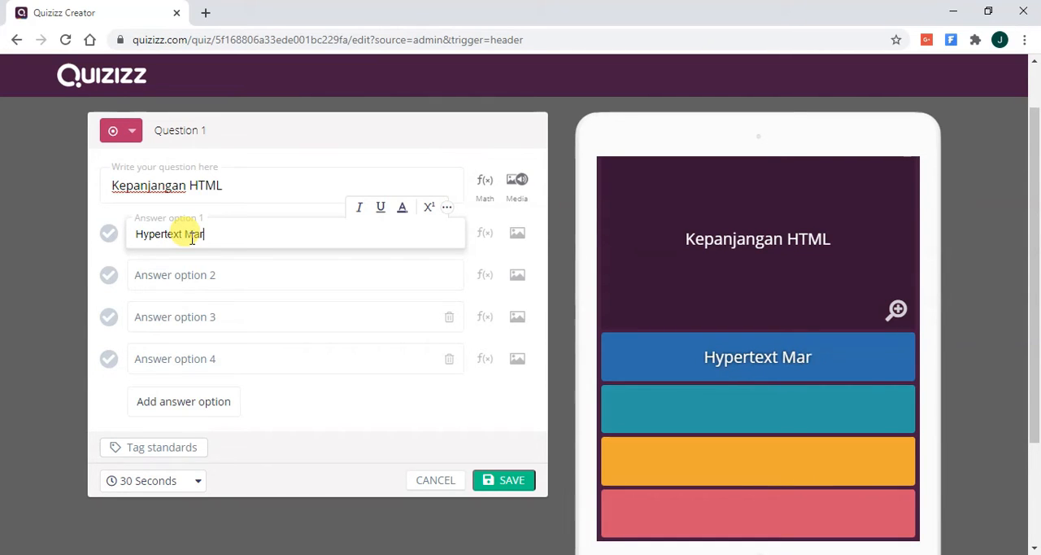
pyautogui.write('kup Langua')
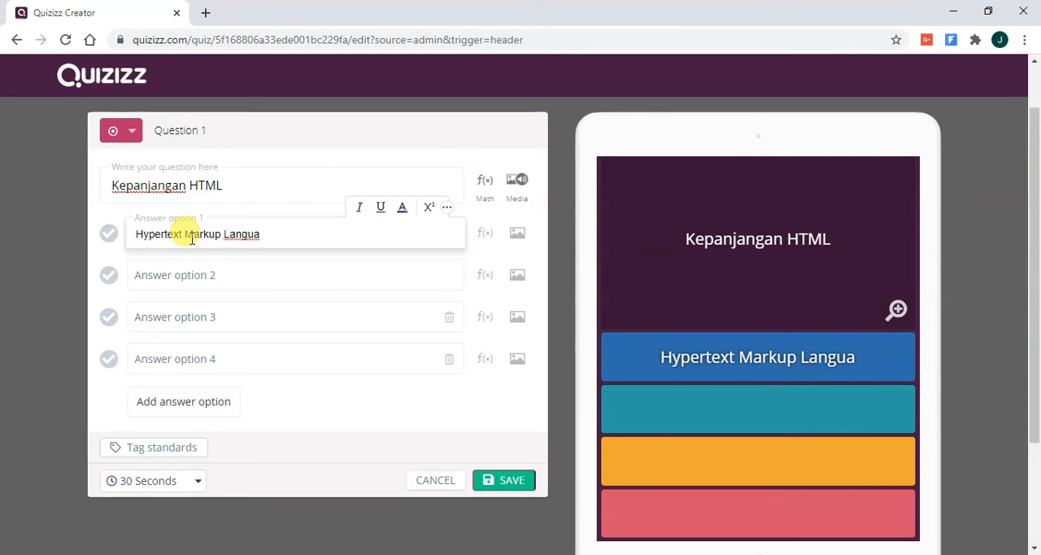
pyautogui.write('ge')
# - Fill in answer option 2 of the HTML question with "Hypertext Make Language"
pyautogui.click(218, 275)
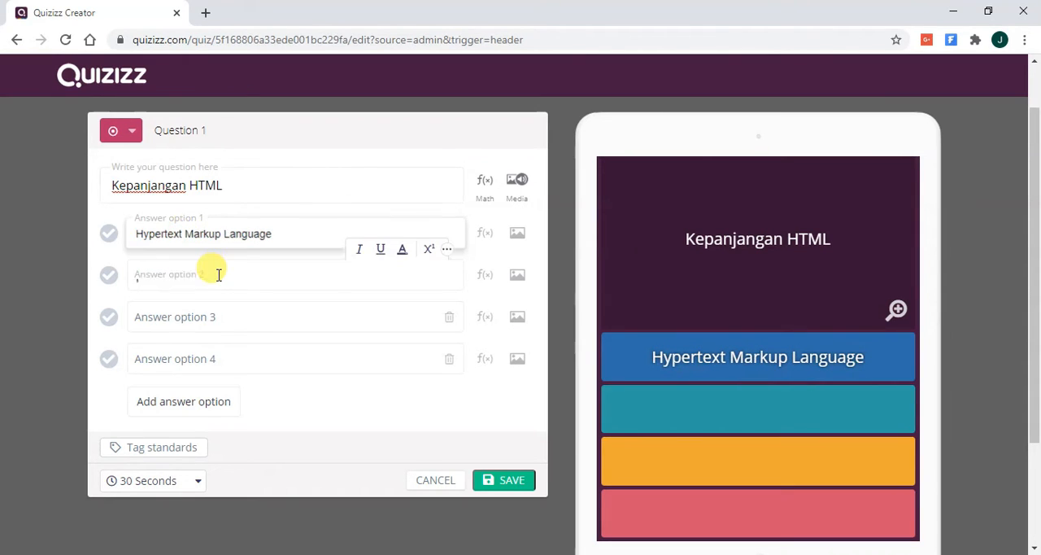
pyautogui.write('Hypert')
pyautogui.press('BackSpace')
pyautogui.write('text')
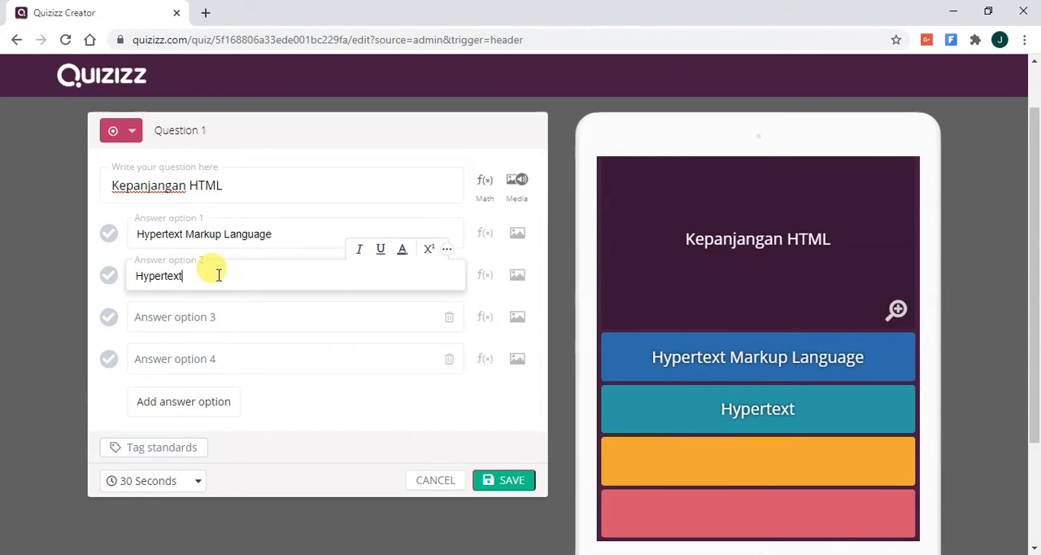
pyautogui.write(' Ma')
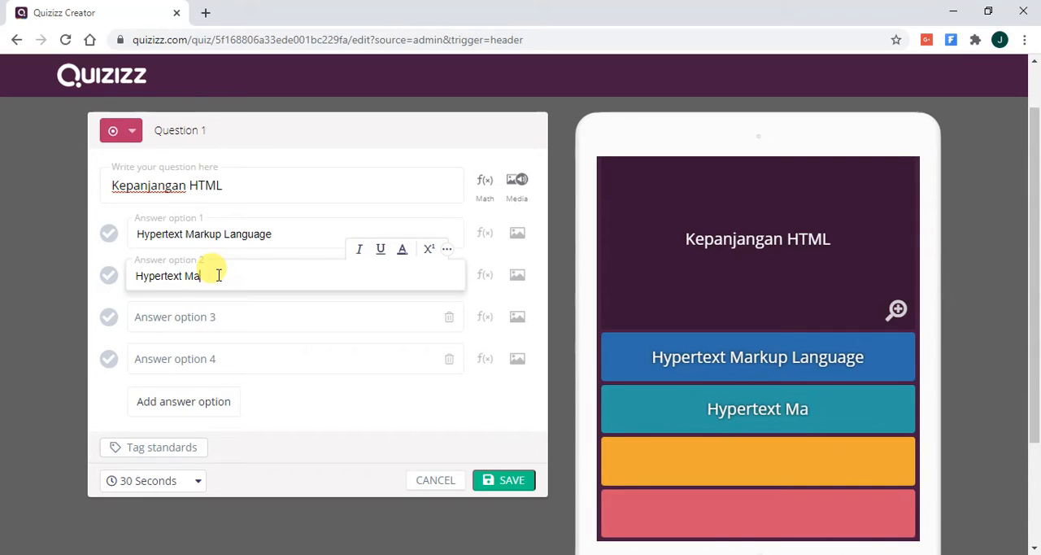
pyautogui.write('ke Language')
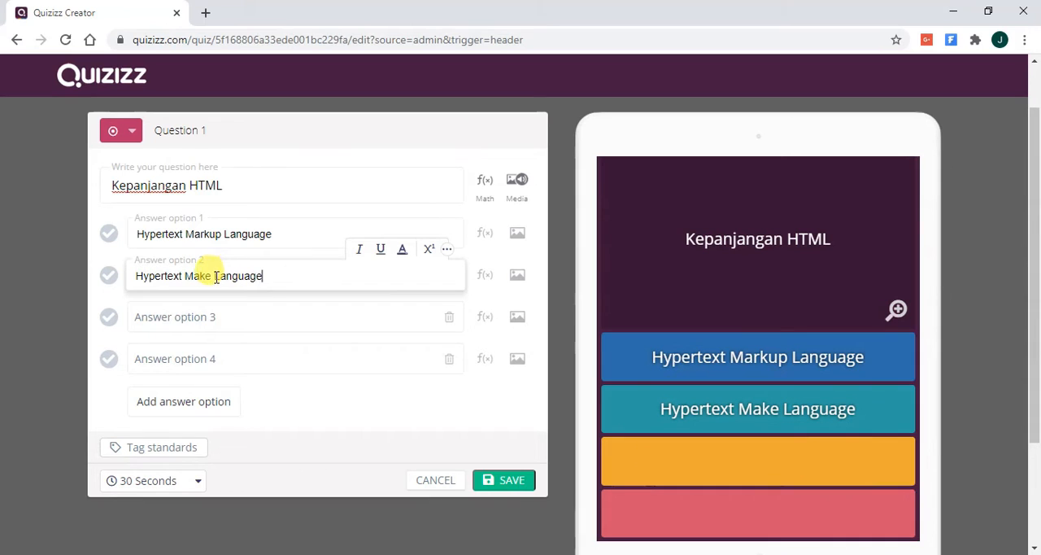
# - Fill in answer option 3 of the HTML question with "Hyptertext Match Language"
pyautogui.click(147, 312)
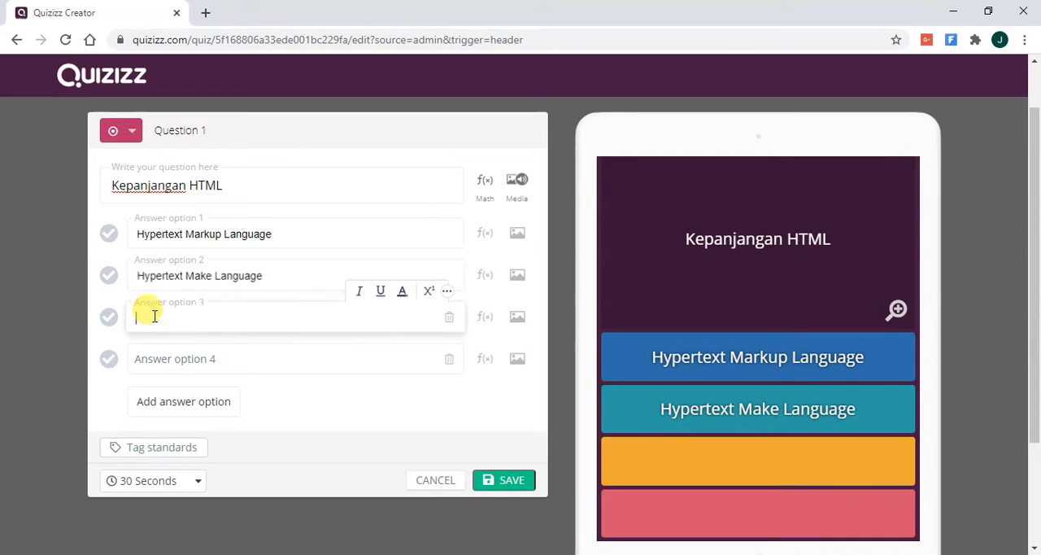
pyautogui.write('Hy')
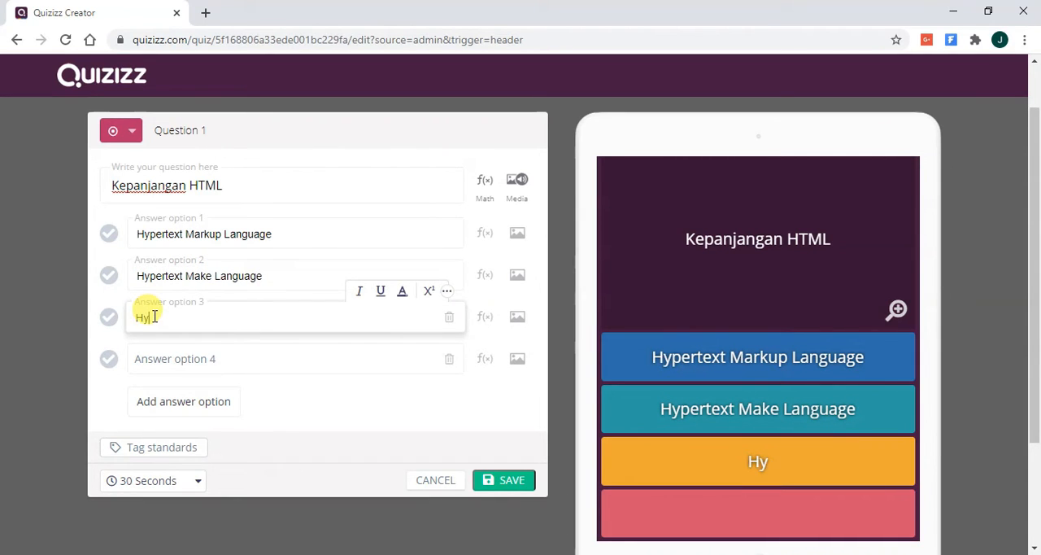
pyautogui.write('ptertext')
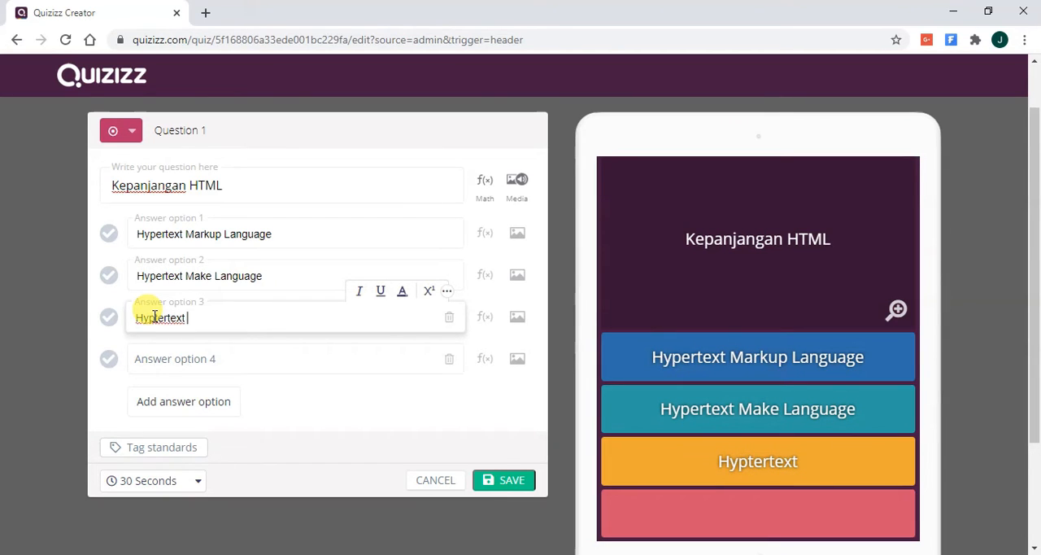
pyautogui.write(' Ma')
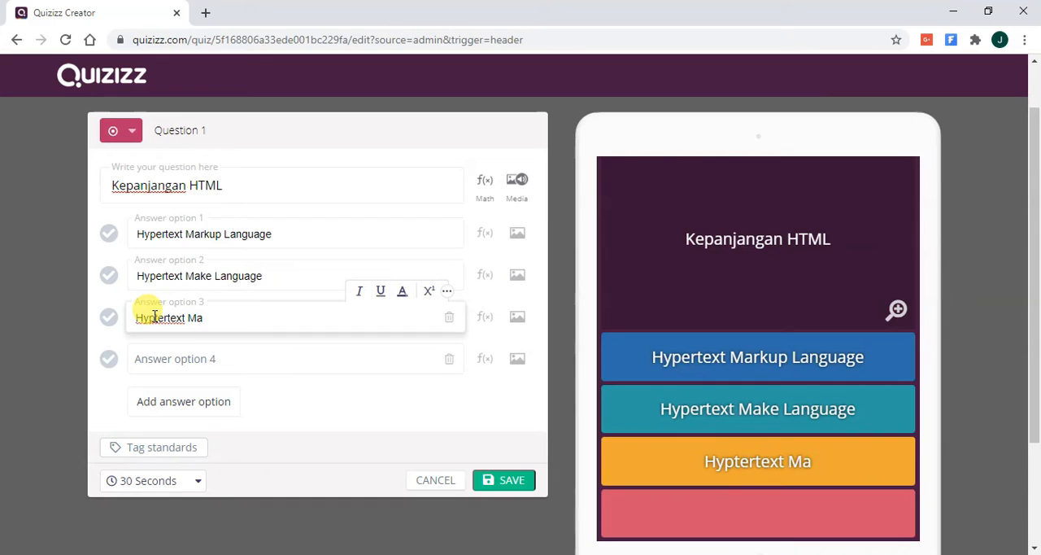
pyautogui.write('tch Language')
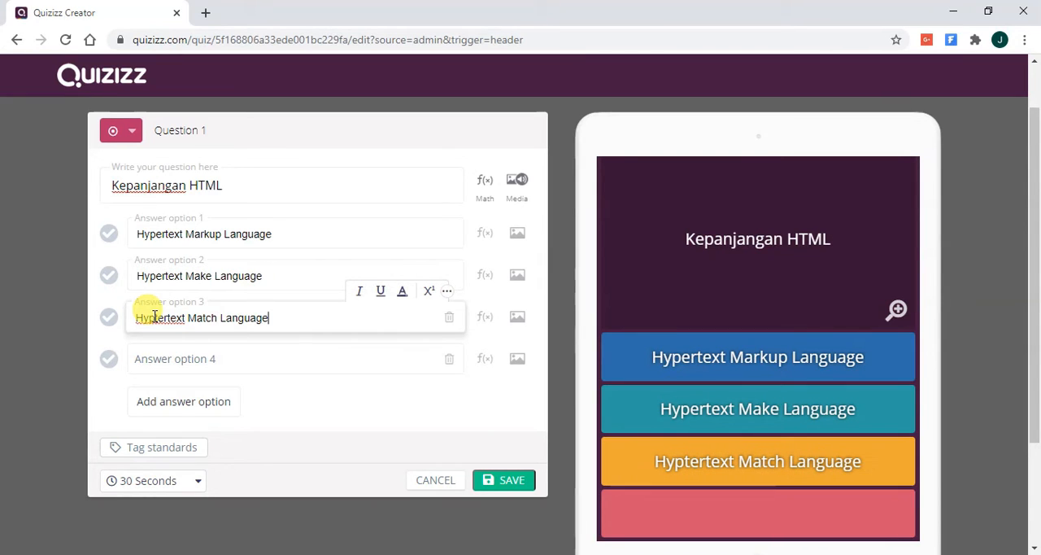
# - Fill in answer option 4 with "Hype Text Language" and mark "Hypertext Markup Language" as the correct answer
pyautogui.click(163, 354)
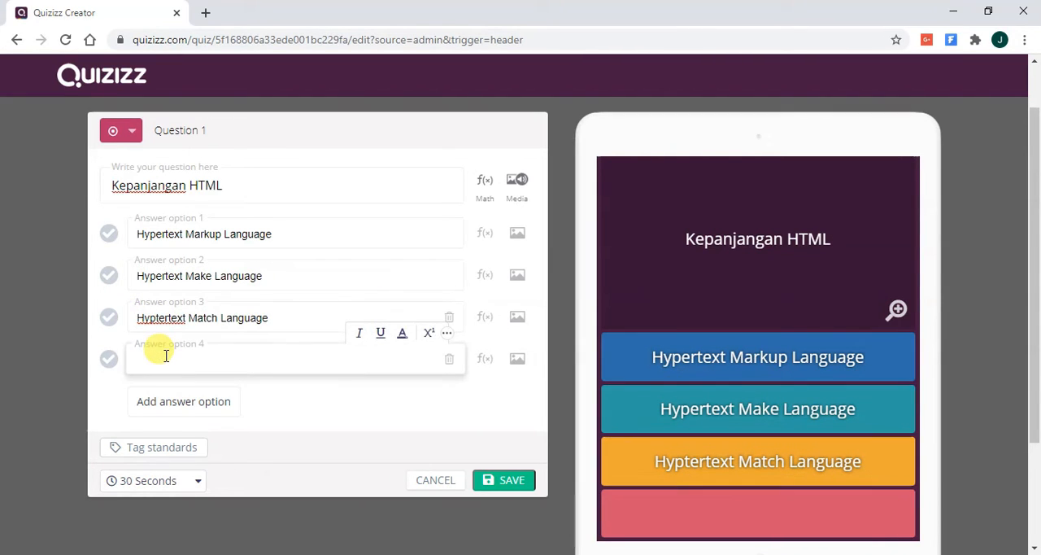
pyautogui.write('Hype Text')
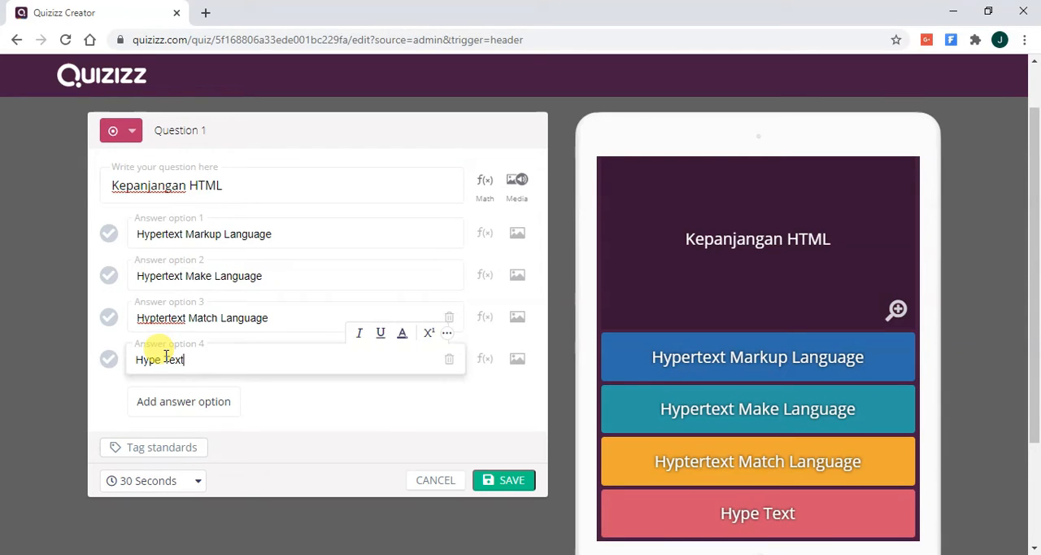
pyautogui.write(' Language')
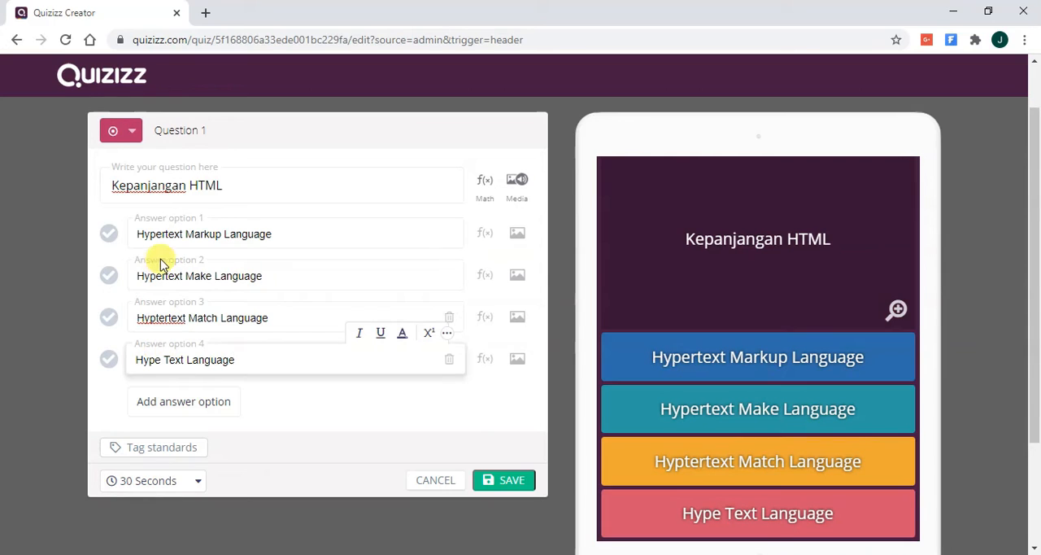
pyautogui.click(109, 234)
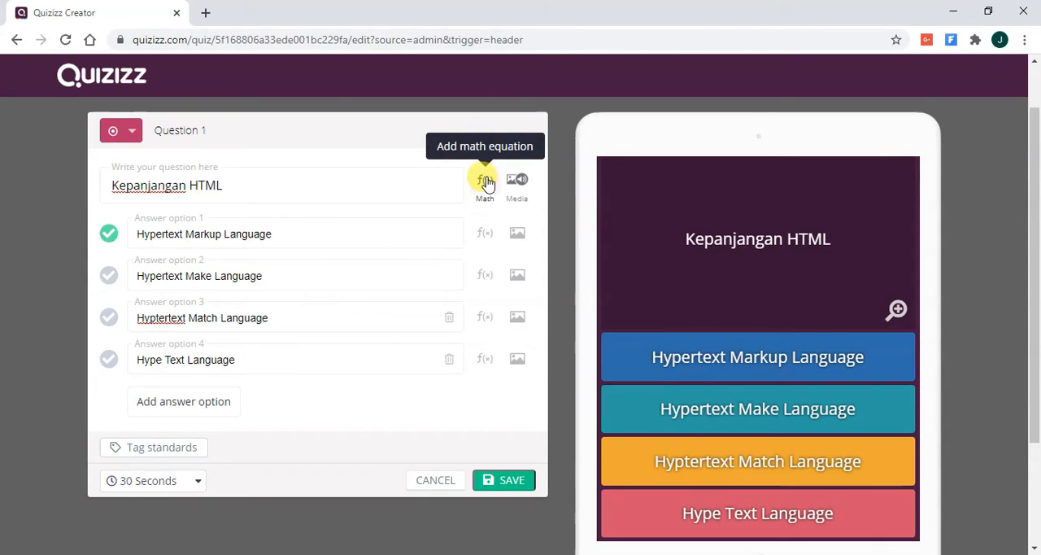
# - Italicize the word "HTML" in the text of question 1
pyautogui.click(385, 187)
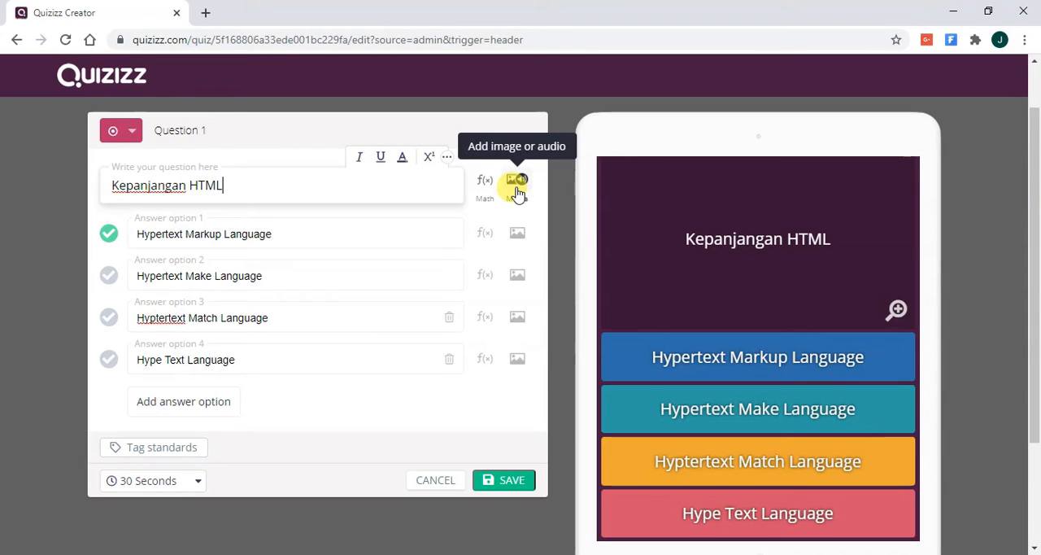
pyautogui.click(434, 232)
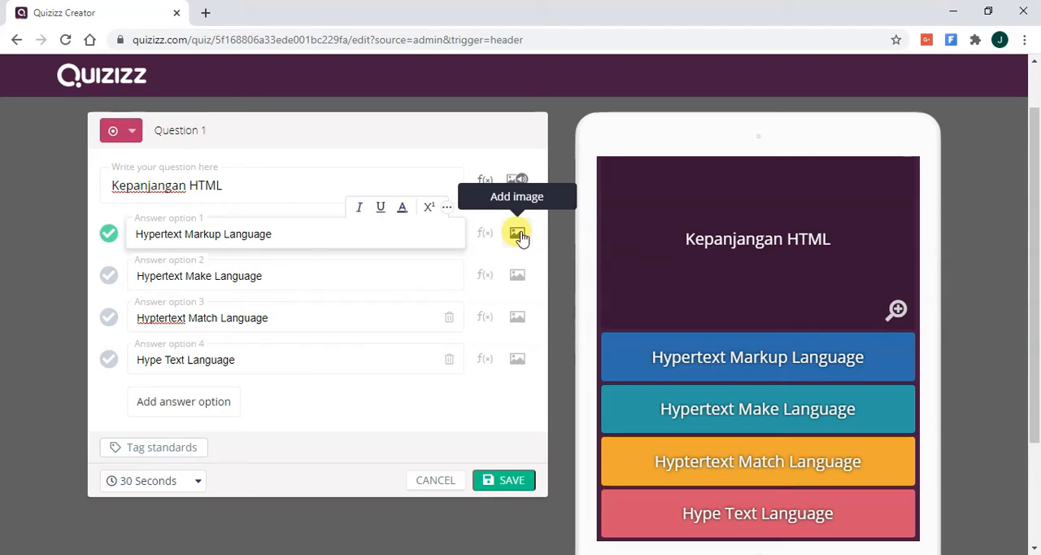
pyautogui.click(242, 185)
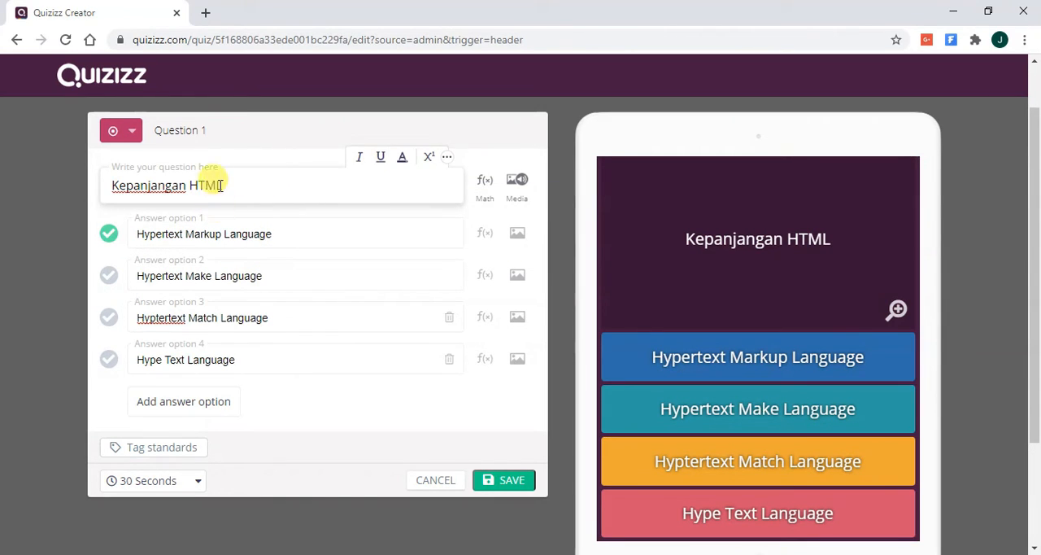
pyautogui.doubleClick(209, 185)
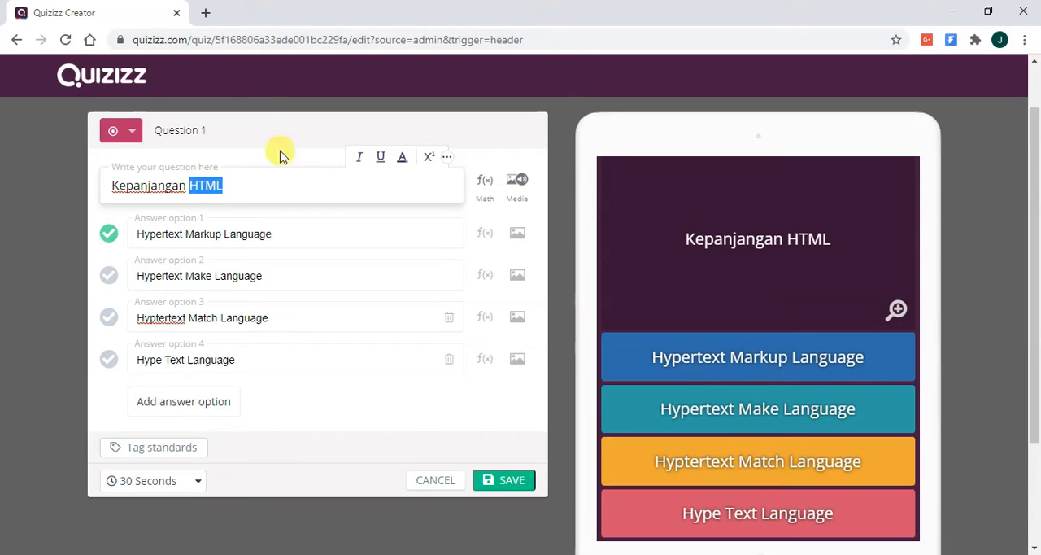
pyautogui.click(359, 158)
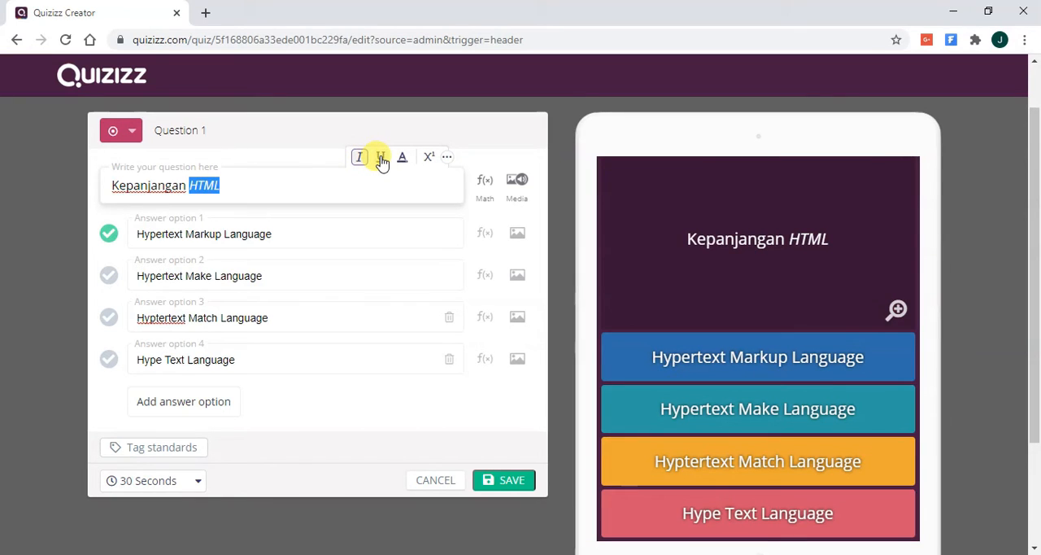
# - Underline the word "HTML" in the question text and colour it red
pyautogui.click(380, 159)
pyautogui.click(404, 161)
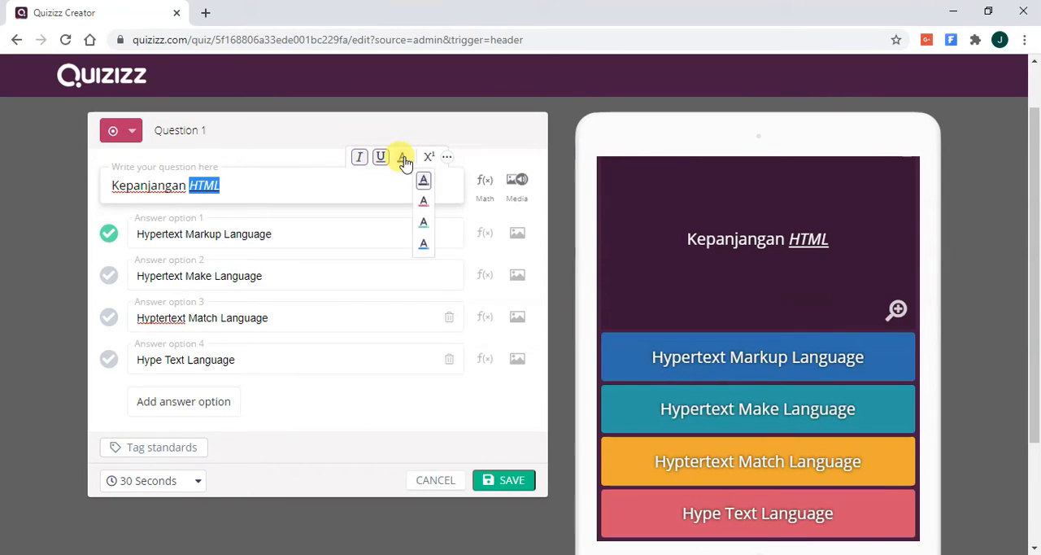
pyautogui.click(425, 206)
pyautogui.click(293, 190)
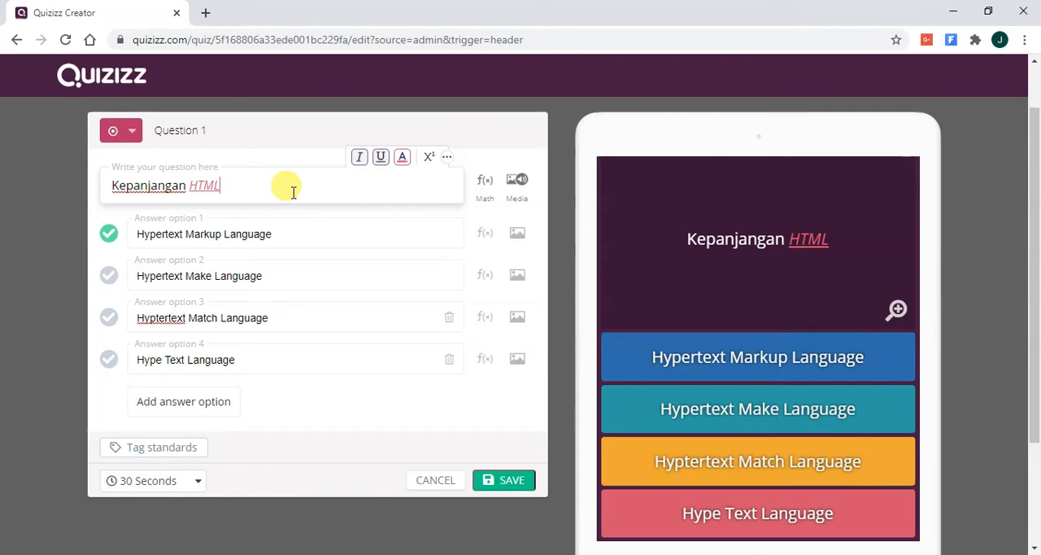
# - Remove the underline and restore the default text colour of "HTML" in the question
pyautogui.doubleClick(205, 185)
pyautogui.click(405, 159)
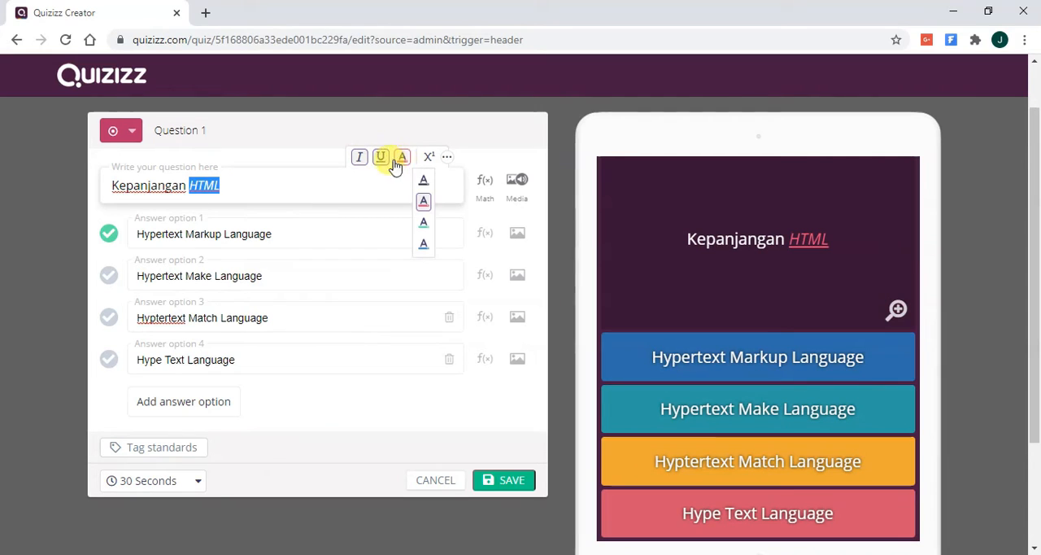
pyautogui.click(423, 184)
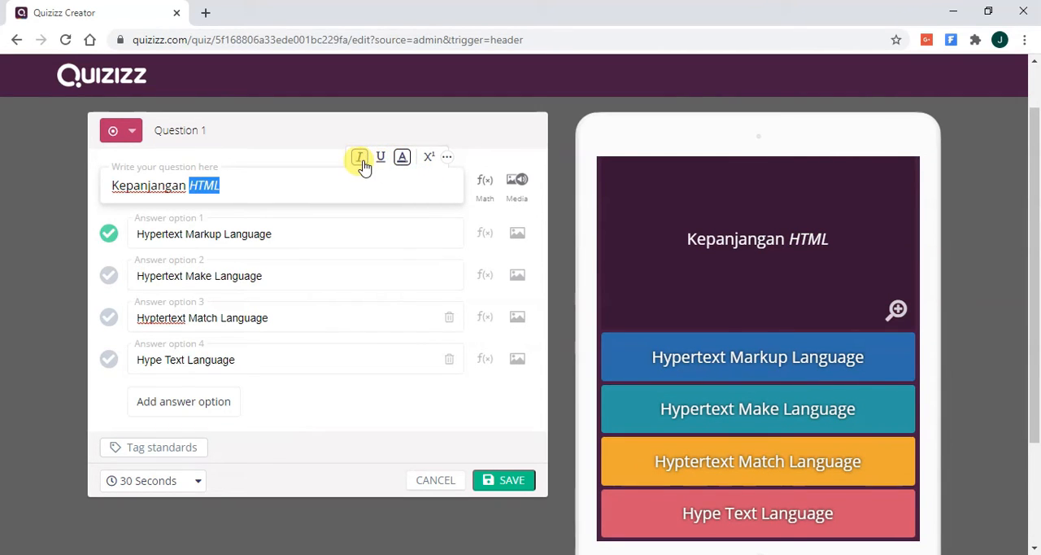
# - Save the HTML question to the quiz with its 30-second time limit
pyautogui.click(344, 179)
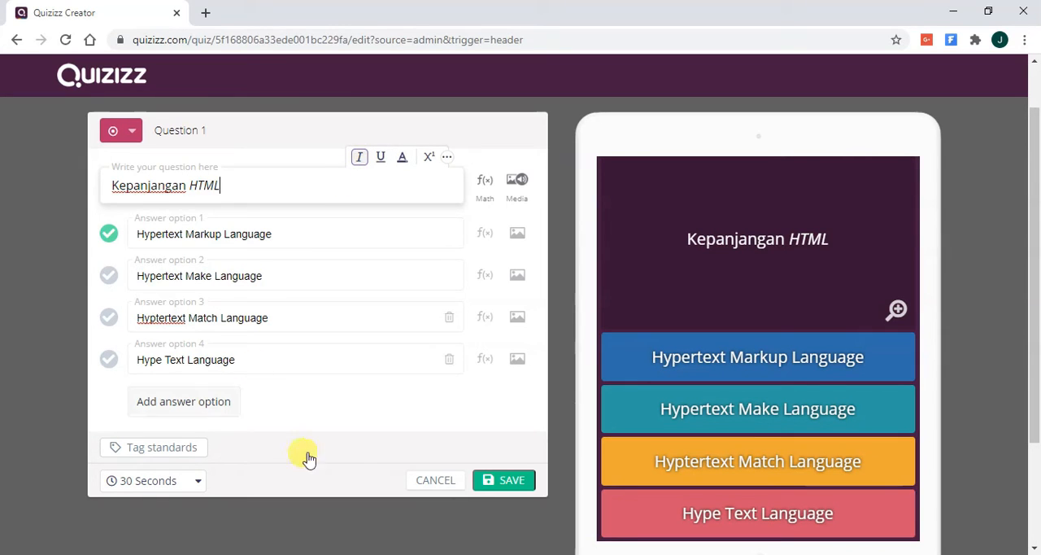
pyautogui.click(494, 481)
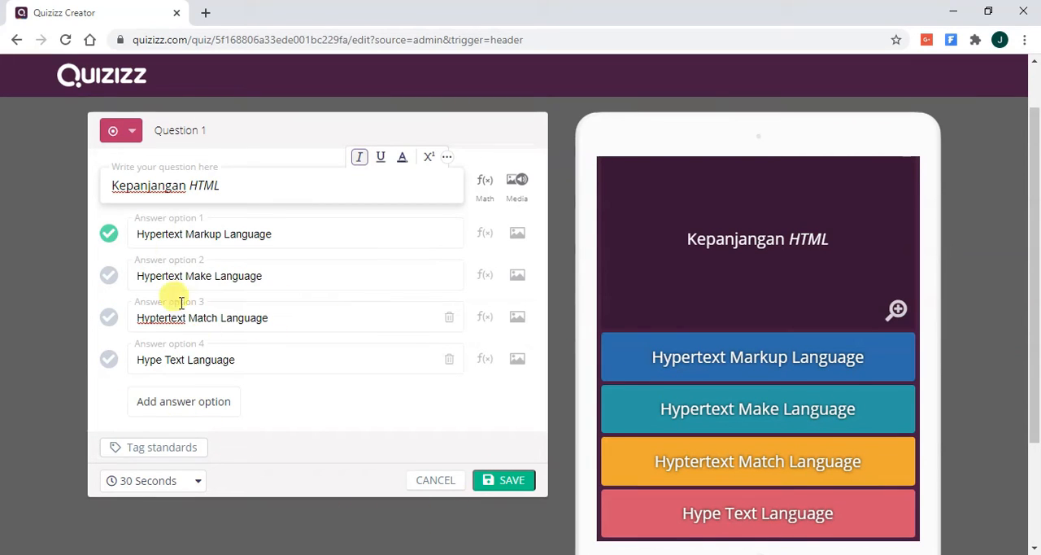
pyautogui.click(502, 481)
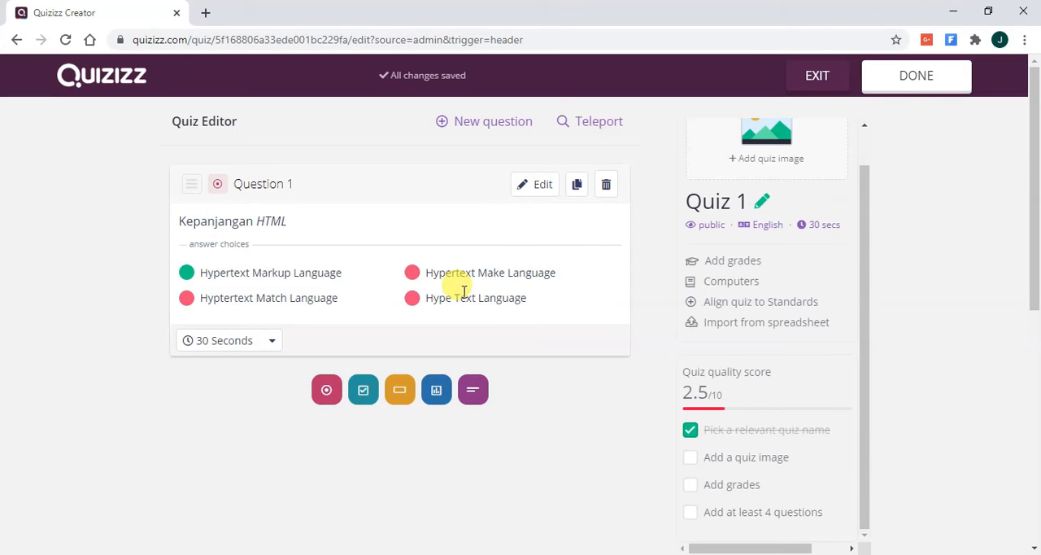
# - Add a second multiple-choice question with the text "Berikut ini yang merupakan contoh browser"
pyautogui.click(498, 128)
pyautogui.click(299, 192)
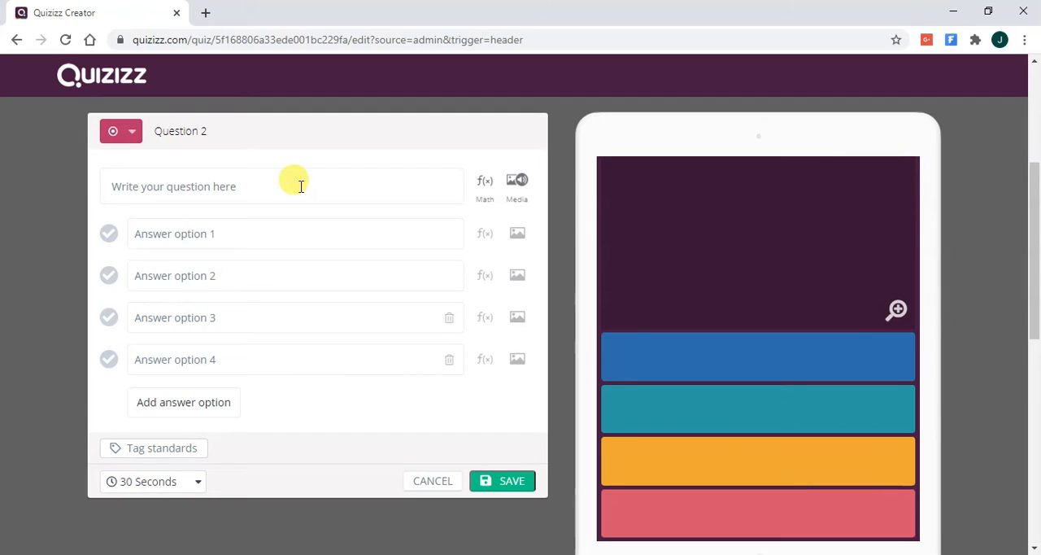
pyautogui.click(300, 186)
pyautogui.write('Berikut ini ')
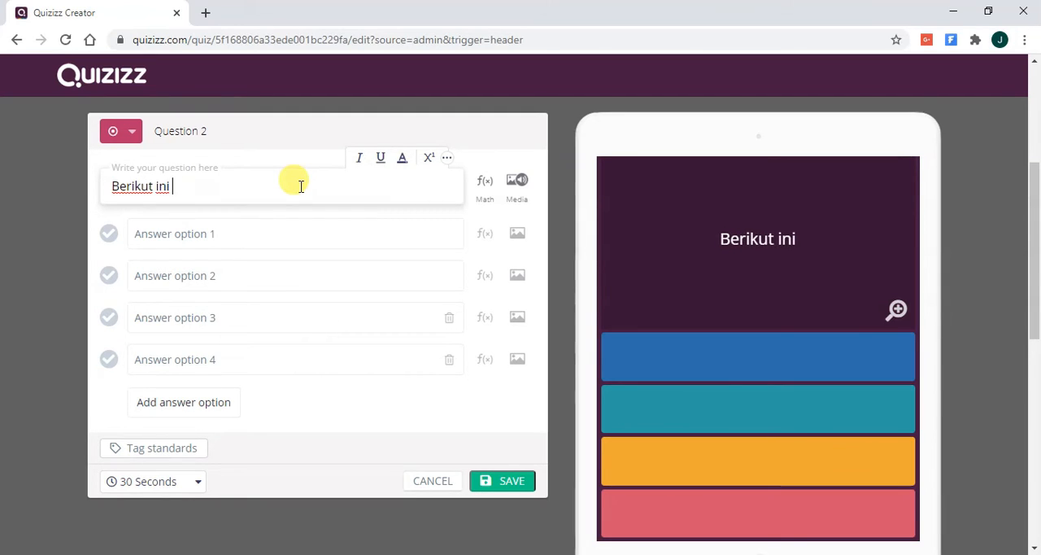
pyautogui.write('yang ')
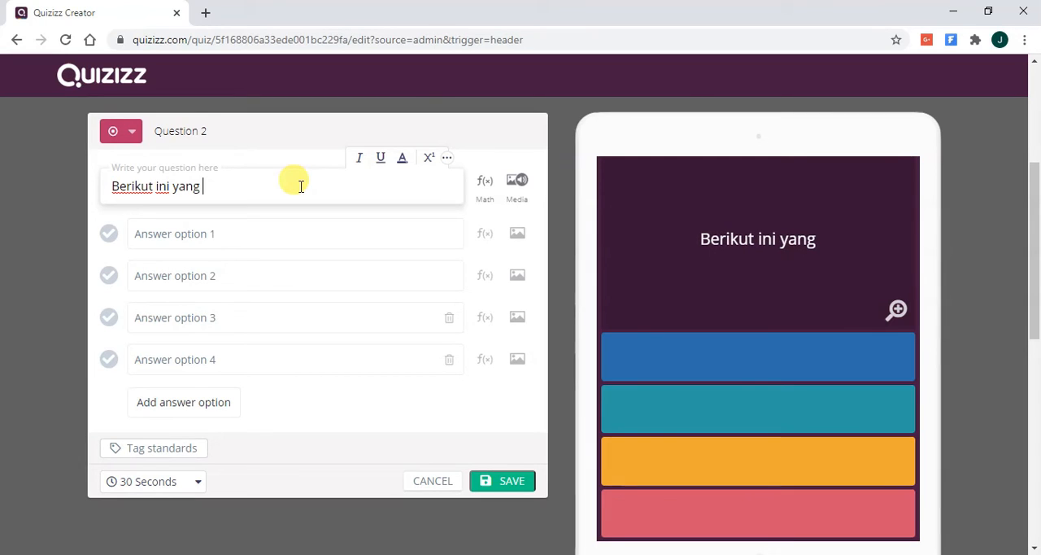
pyautogui.write('merupakan cont')
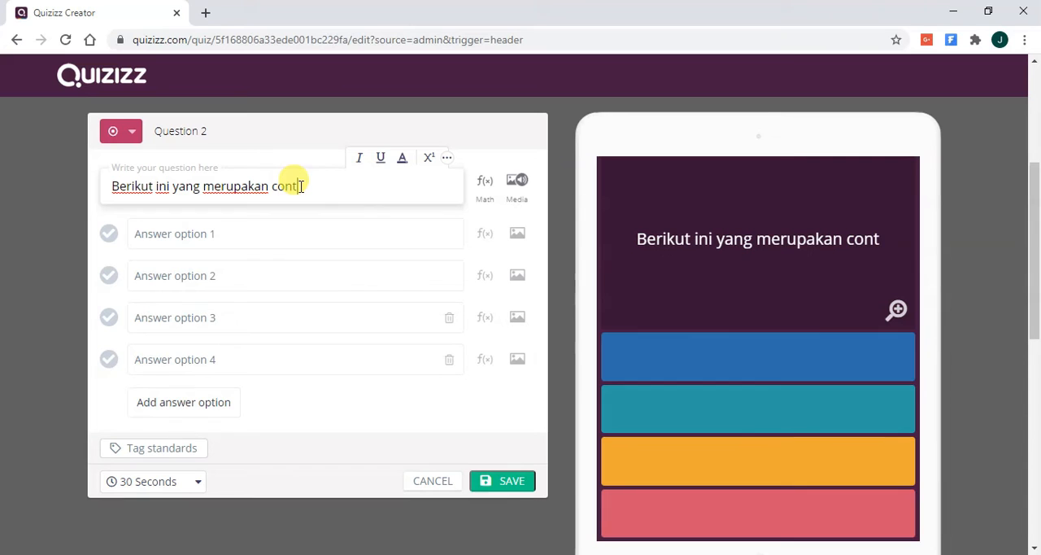
pyautogui.write('oh nrows')
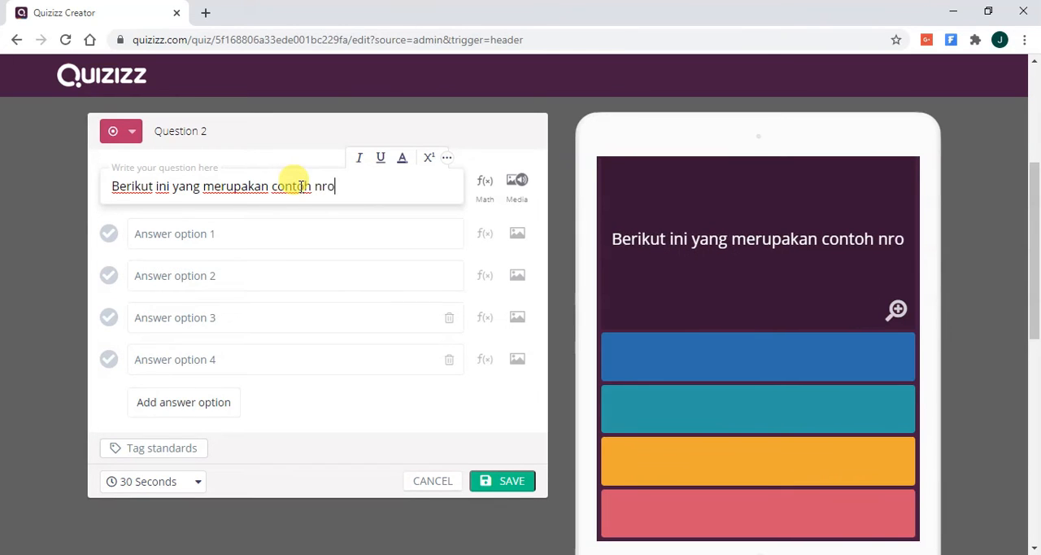
pyautogui.press('BackSpace')
pyautogui.press('BackSpace')
pyautogui.press('BackSpace')
pyautogui.press('BackSpace')
pyautogui.press('BackSpace')
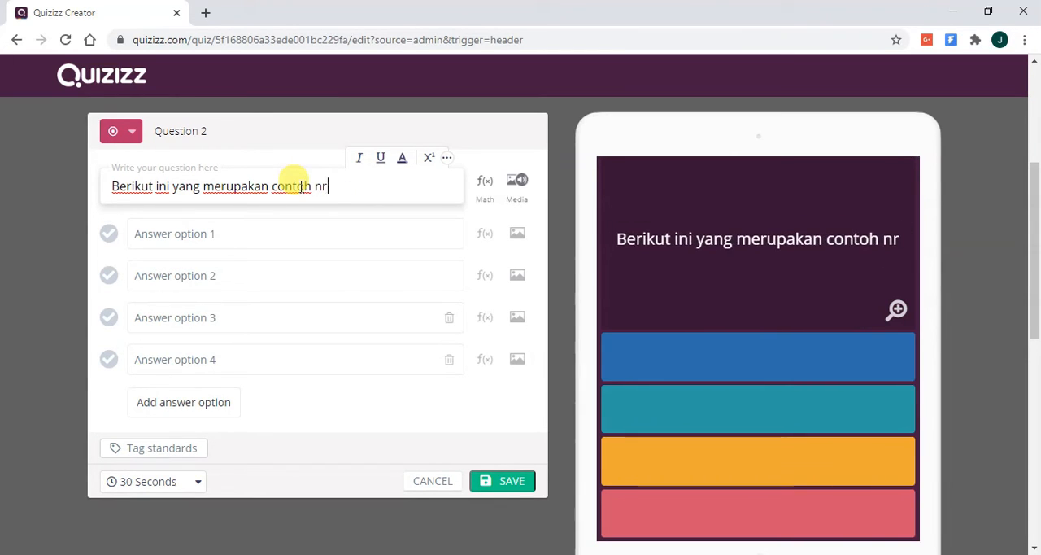
pyautogui.write('broser')
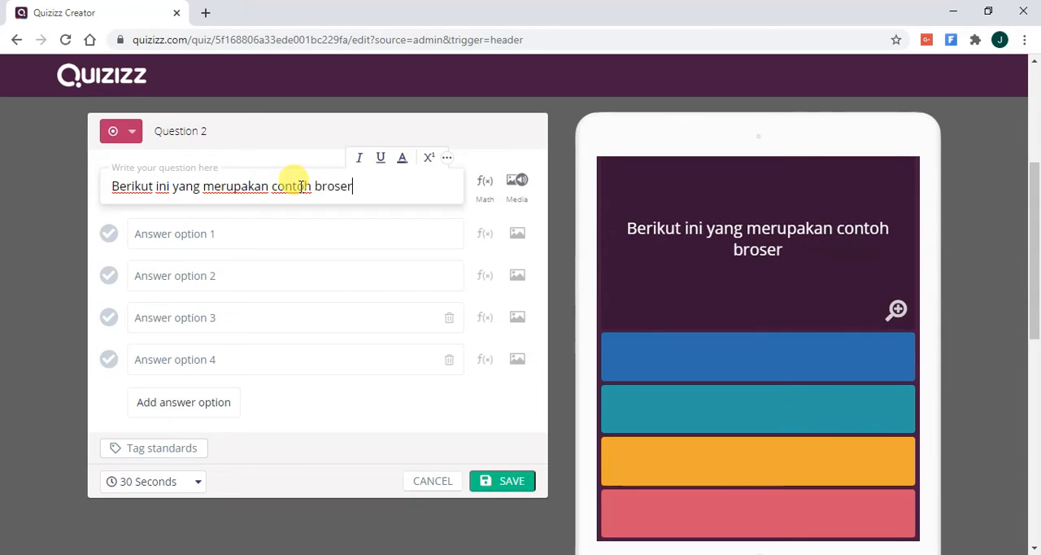
pyautogui.press('BackSpace')
pyautogui.press('BackSpace')
pyautogui.write('we')
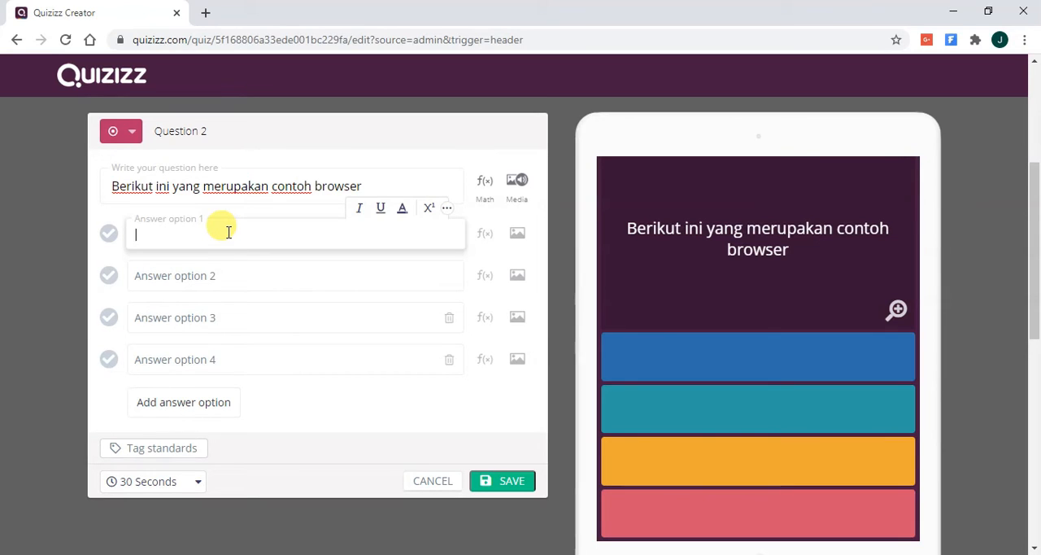
# - Fill in answer options 1 and 2 of the browser question with "Google Chrome" and "Mozilla Firefox"
pyautogui.click(228, 232)
pyautogui.write('Google Chrome')
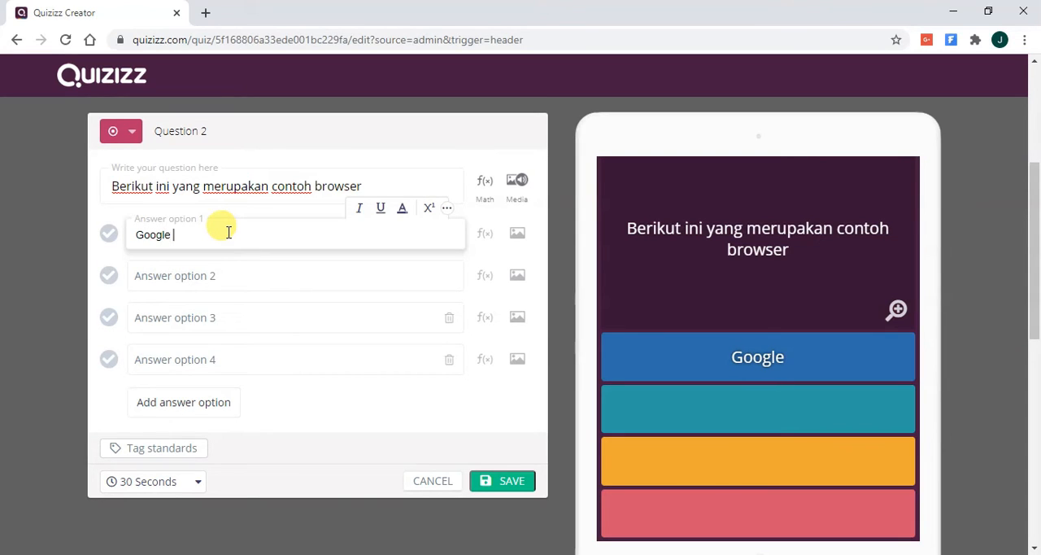
pyautogui.click(203, 271)
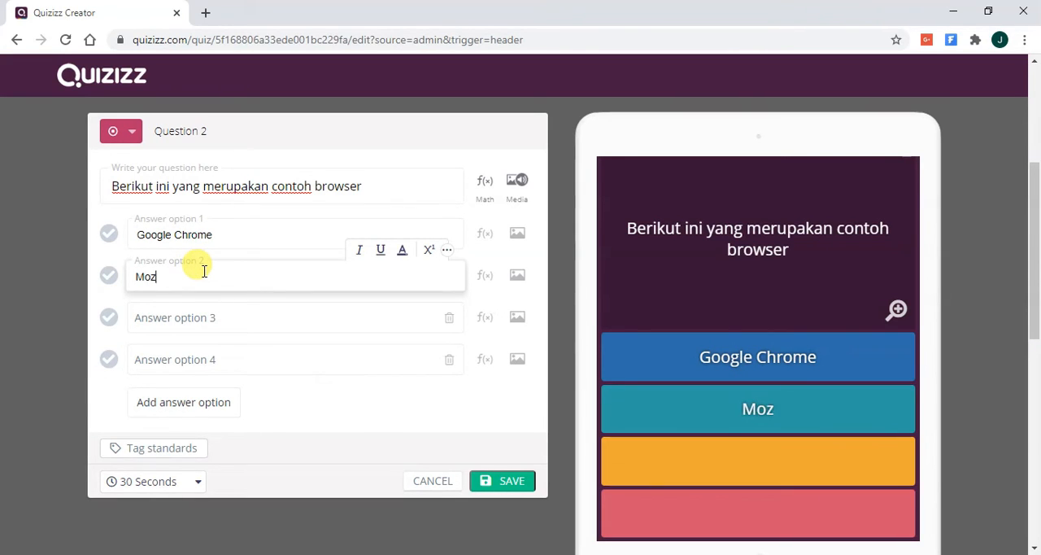
pyautogui.write('Mozilla Fir')
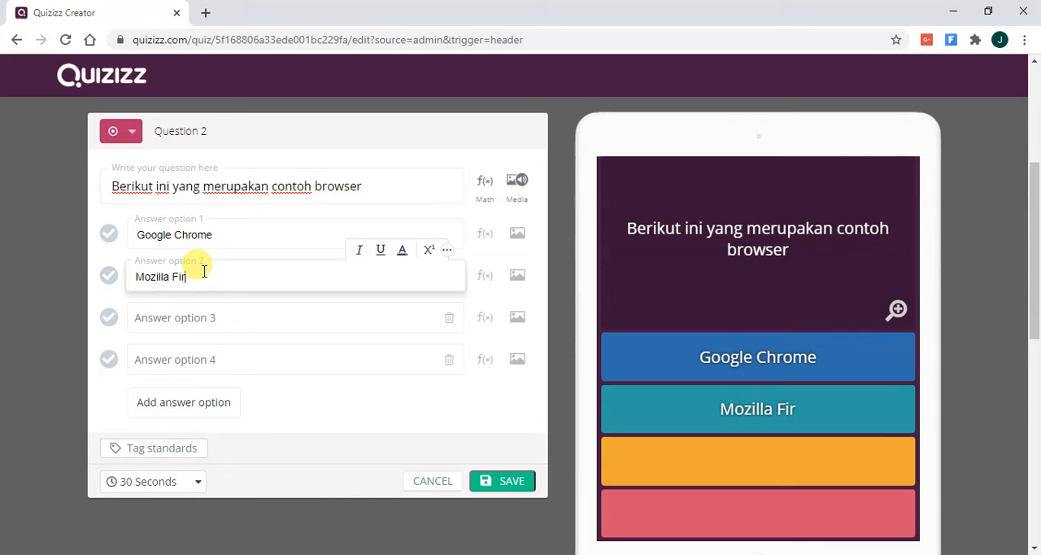
pyautogui.write('efox')
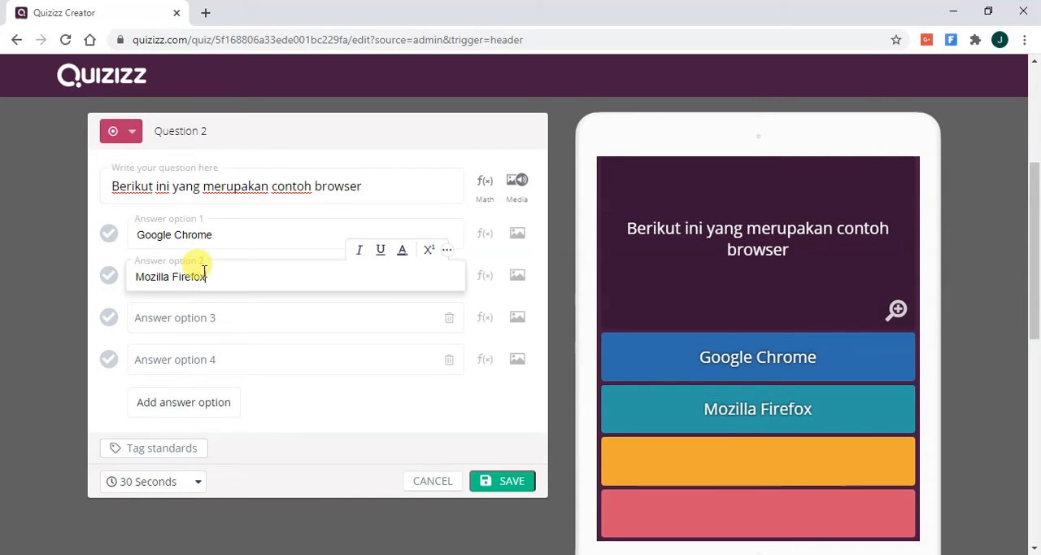
# - Fill in answer option 3 of the browser question with "Microsoft Edge"
pyautogui.click(206, 305)
pyautogui.write('Microsoft')
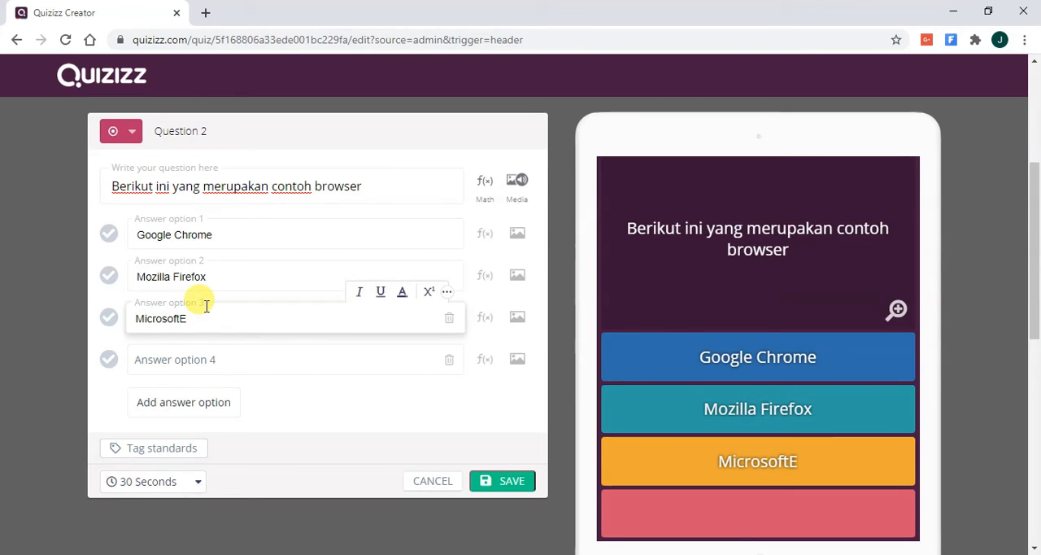
pyautogui.write(' Edge')
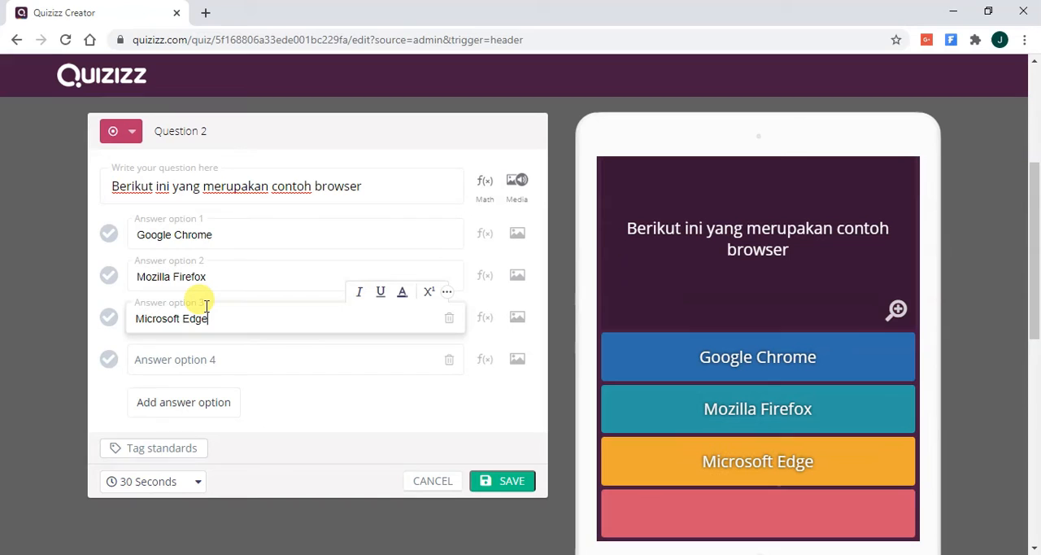
# - Fill in answer option 4 of the browser question with "Microsoft Office" and mark it as the correct answer
pyautogui.press('Tab')
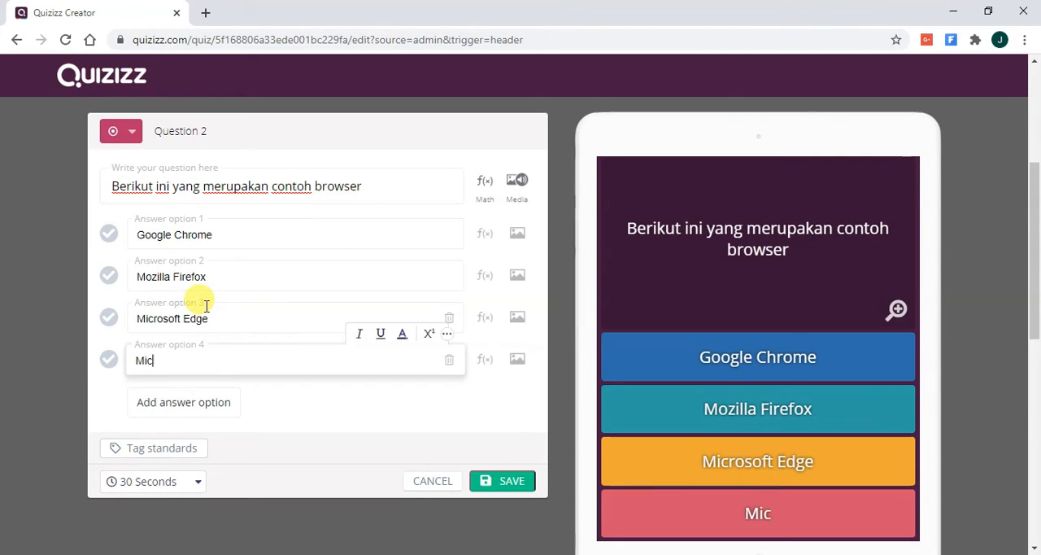
pyautogui.press('BackSpace')
pyautogui.write('f')
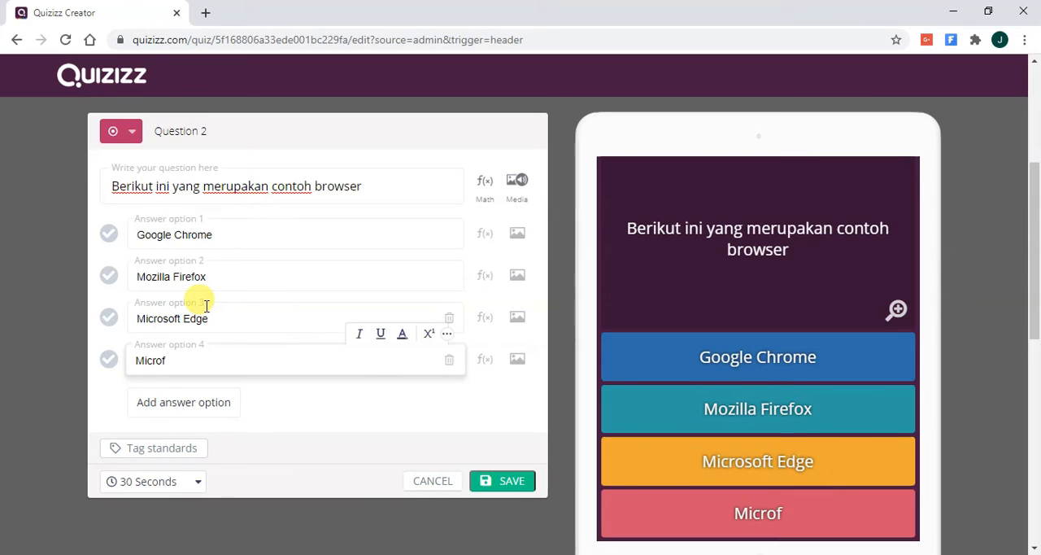
pyautogui.press('BackSpace')
pyautogui.write('sif')
pyautogui.press('BackSpace')
pyautogui.press('BackSpace')
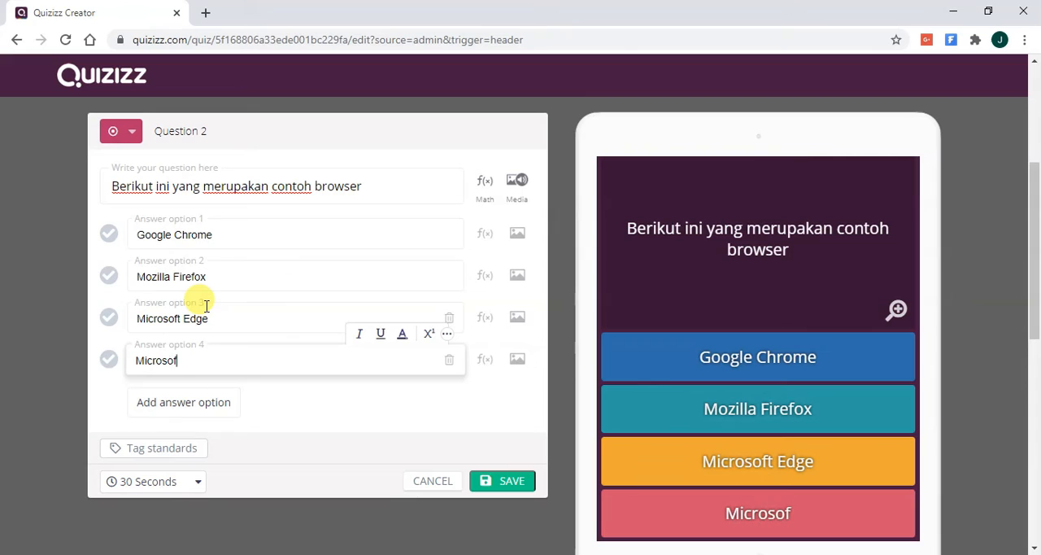
pyautogui.write('Office')
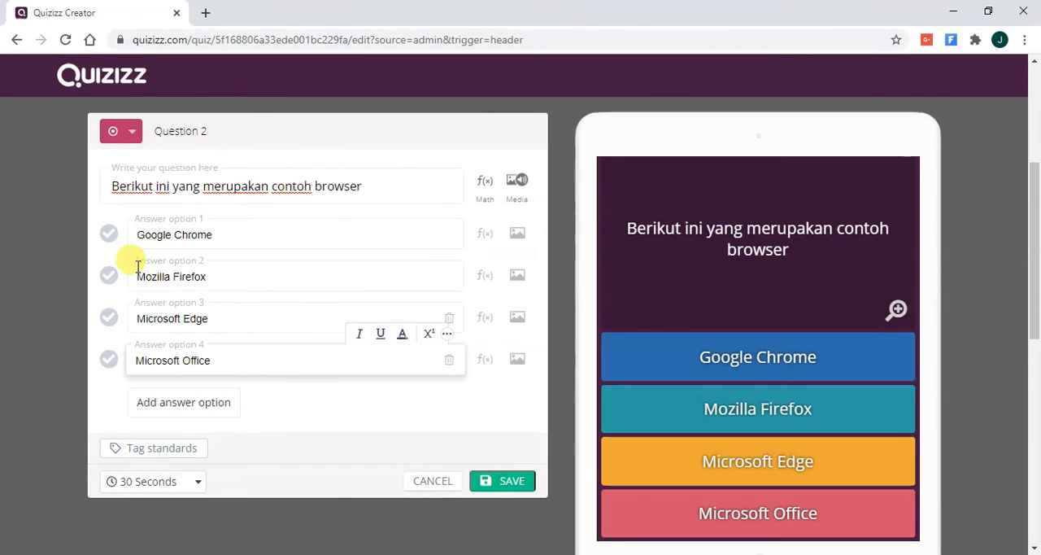
pyautogui.click(110, 361)
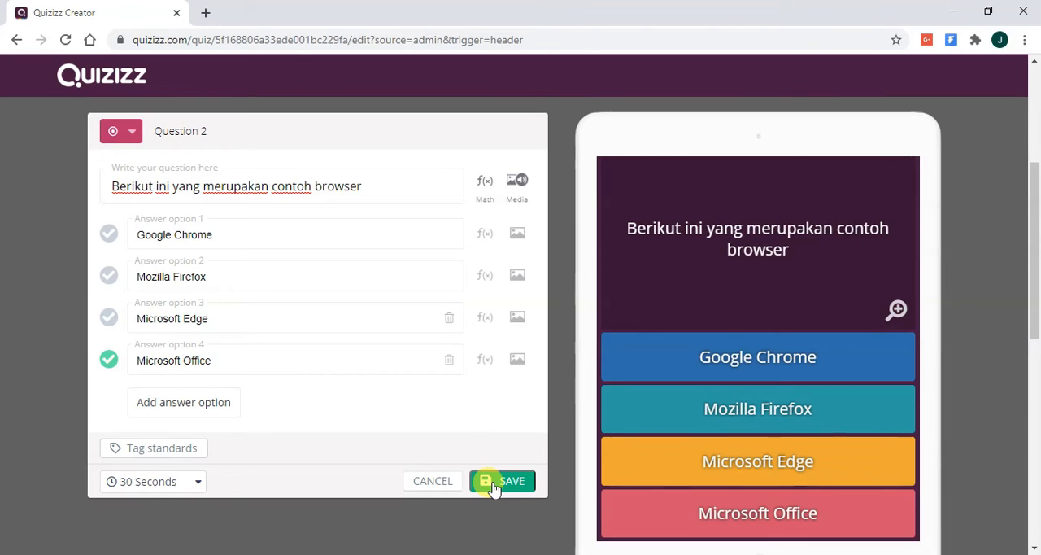
# - Reword the browser question to "Berikut ini yang bukan merupakan contoh browser" and save it to the quiz
pyautogui.click(204, 186)
pyautogui.write('bukam')
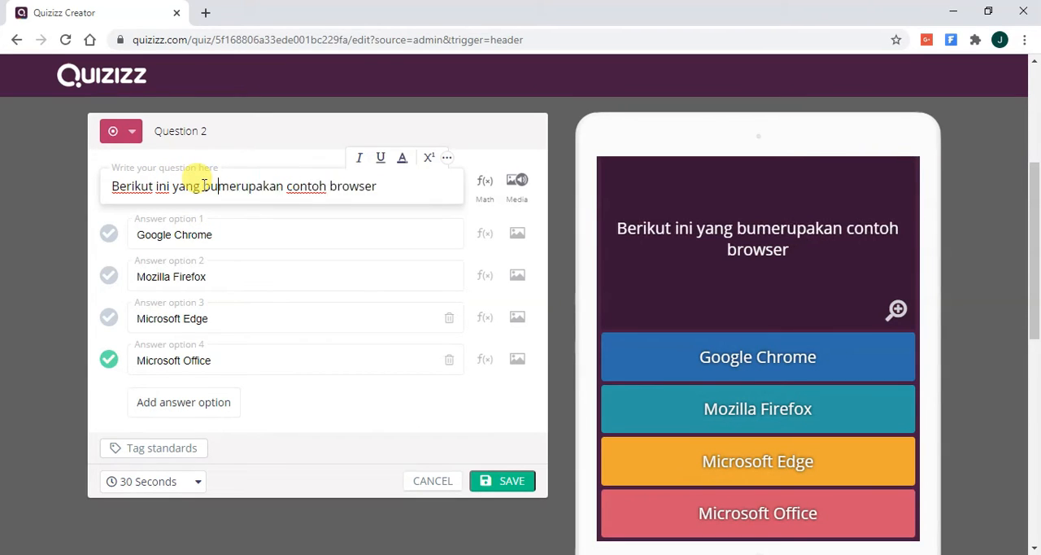
pyautogui.press('BackSpace')
pyautogui.write('n')
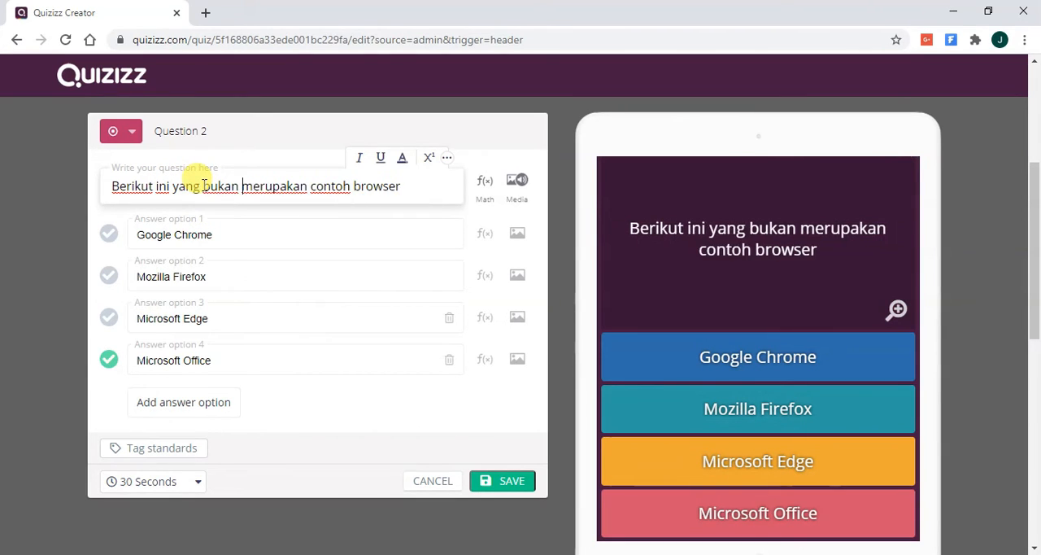
pyautogui.click(421, 179)
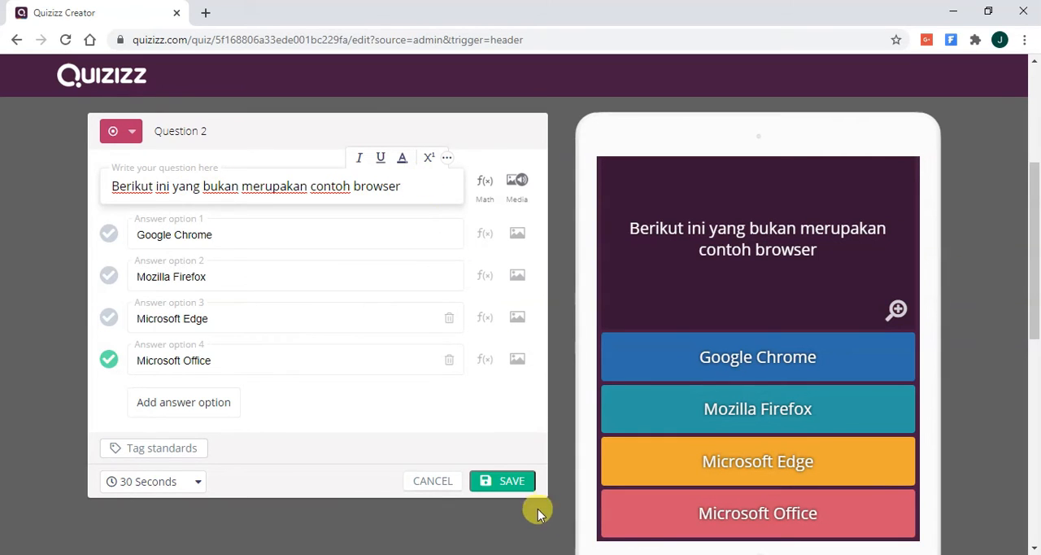
pyautogui.click(509, 481)
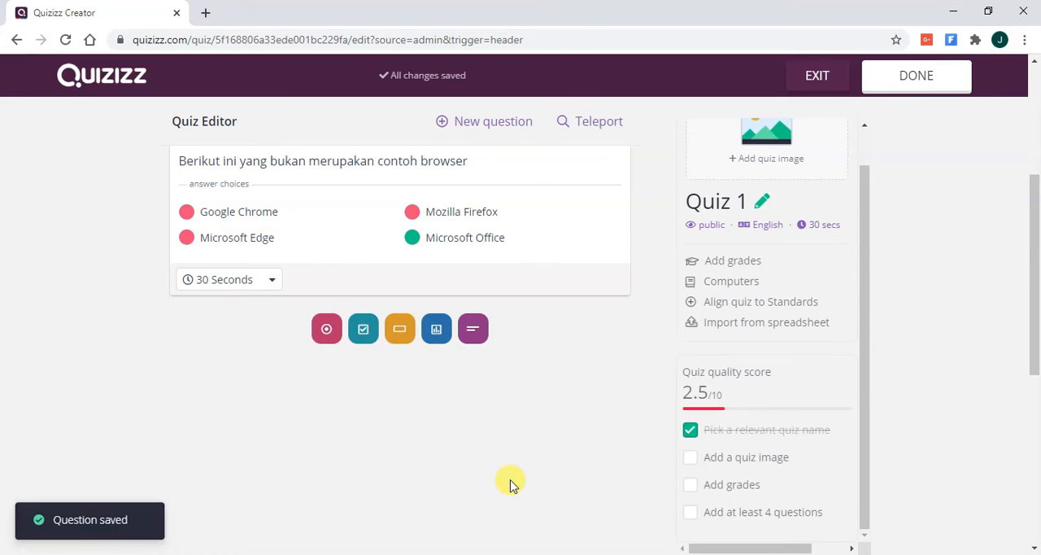
# - Add a third multiple-choice question with the text "Tag paling awal dari HTML adalah"
pyautogui.scroll(4, 505, 370)
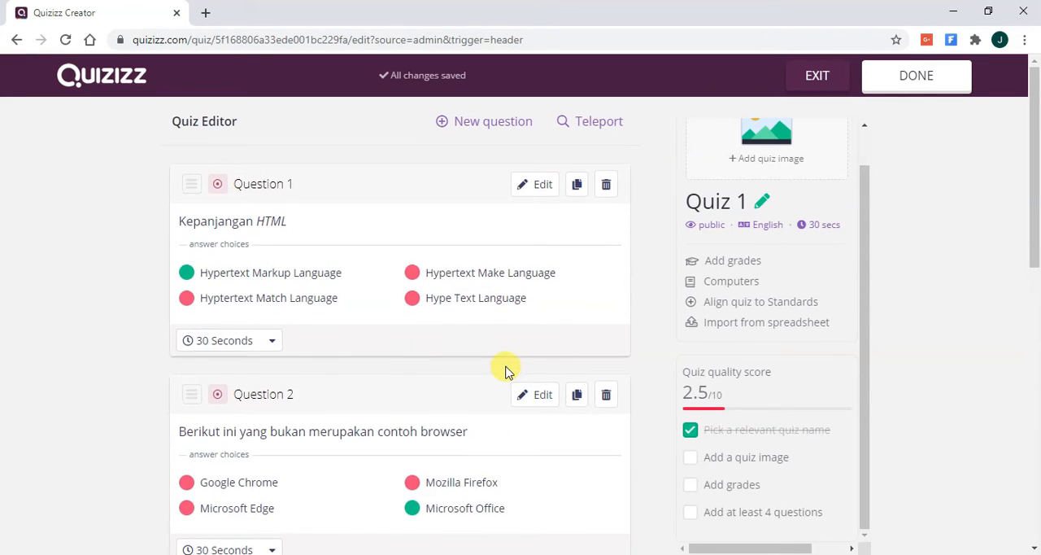
pyautogui.scroll(-3, 505, 370)
pyautogui.scroll(1, 505, 370)
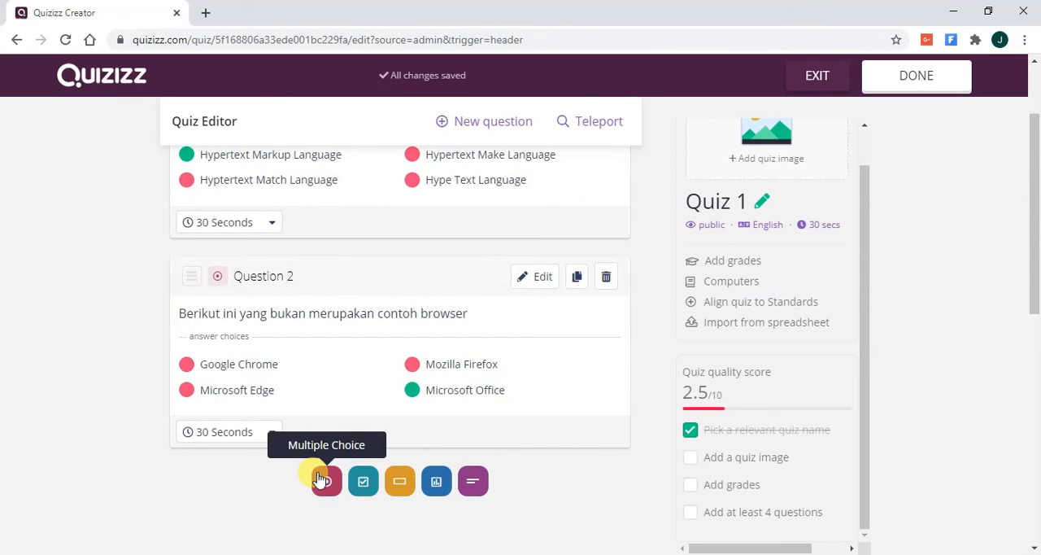
pyautogui.scroll(-2, 393, 437)
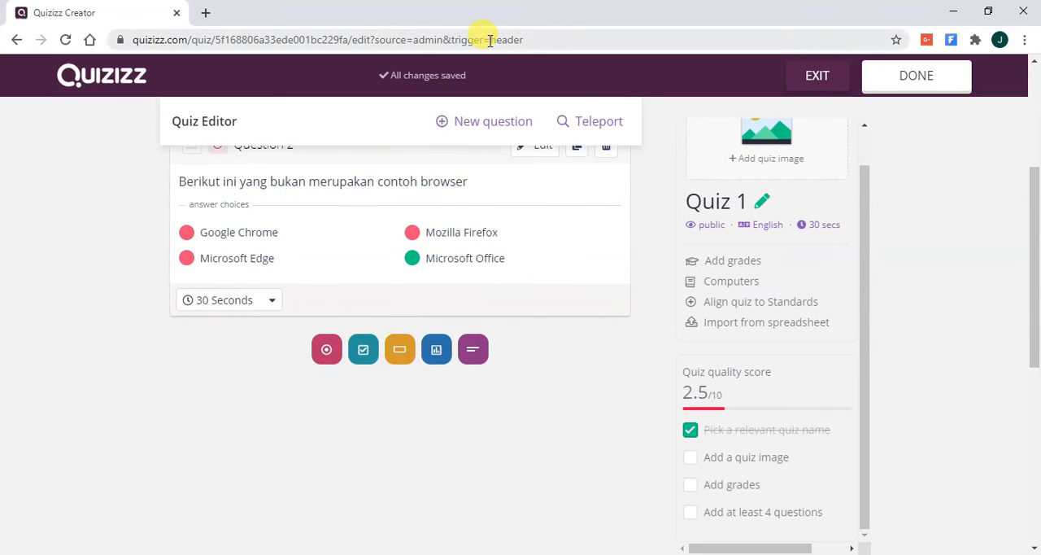
pyautogui.click(483, 121)
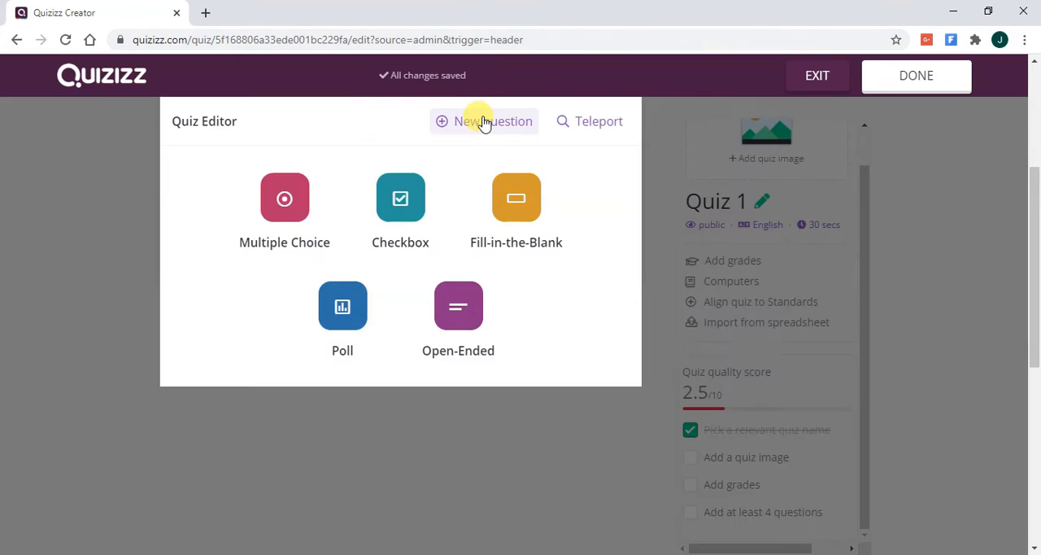
pyautogui.click(315, 193)
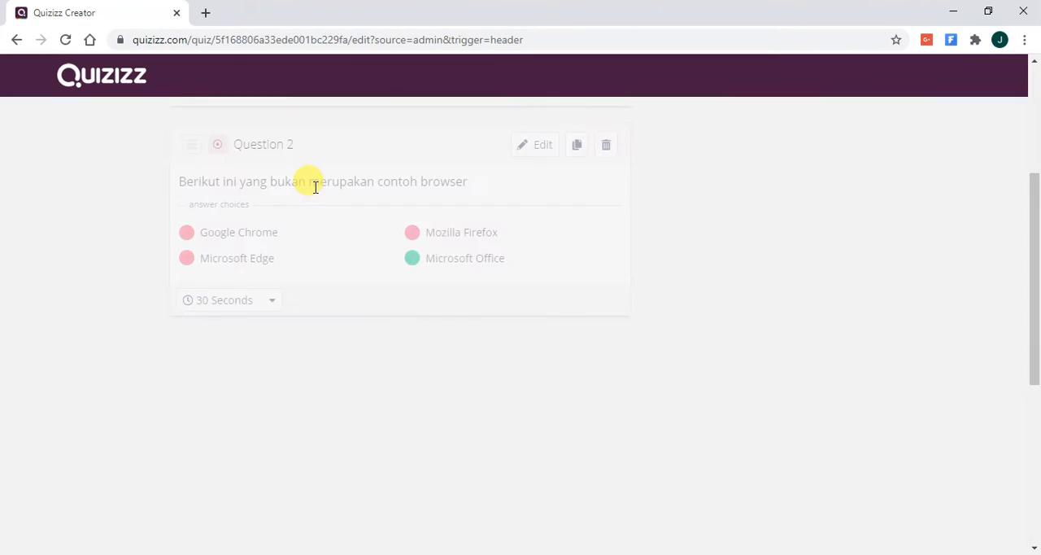
pyautogui.click(289, 186)
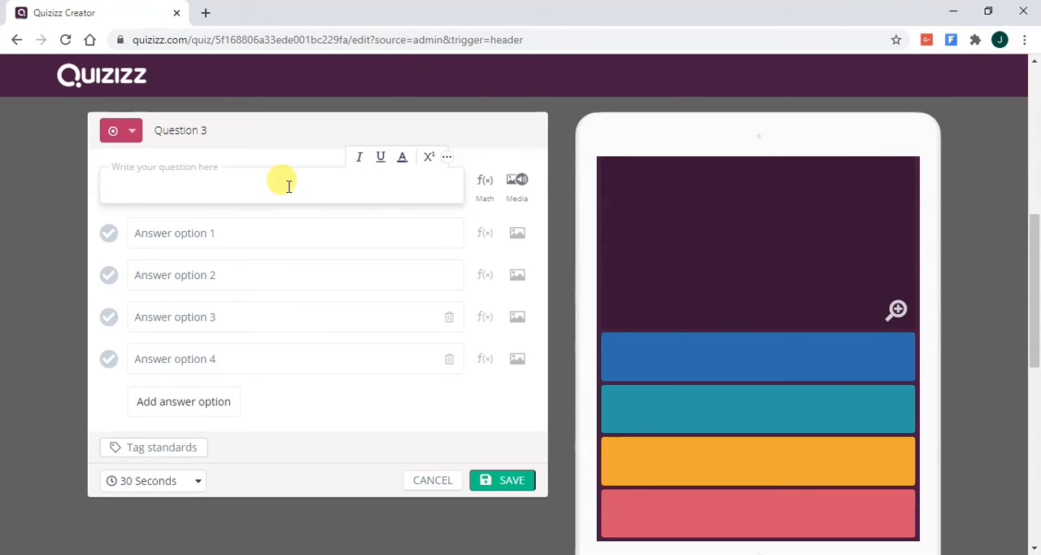
pyautogui.write('ag paling awal dari HTMLa')
pyautogui.press('BackSpace')
pyautogui.write('adalah')
# - Fill in answer options 1 and 2 of the first-tag question with "br" and "p"
pyautogui.press('Tab')
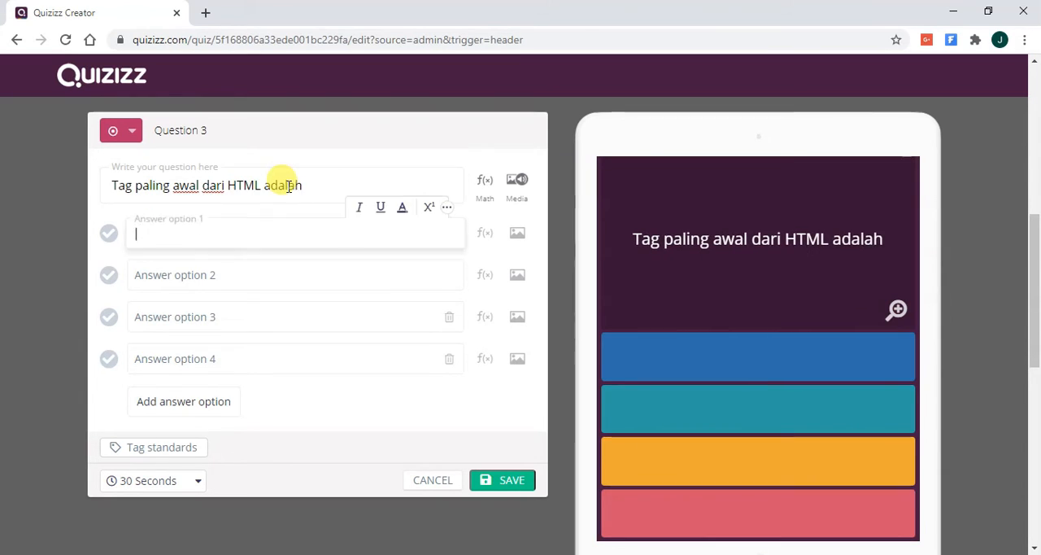
pyautogui.press('Tab')
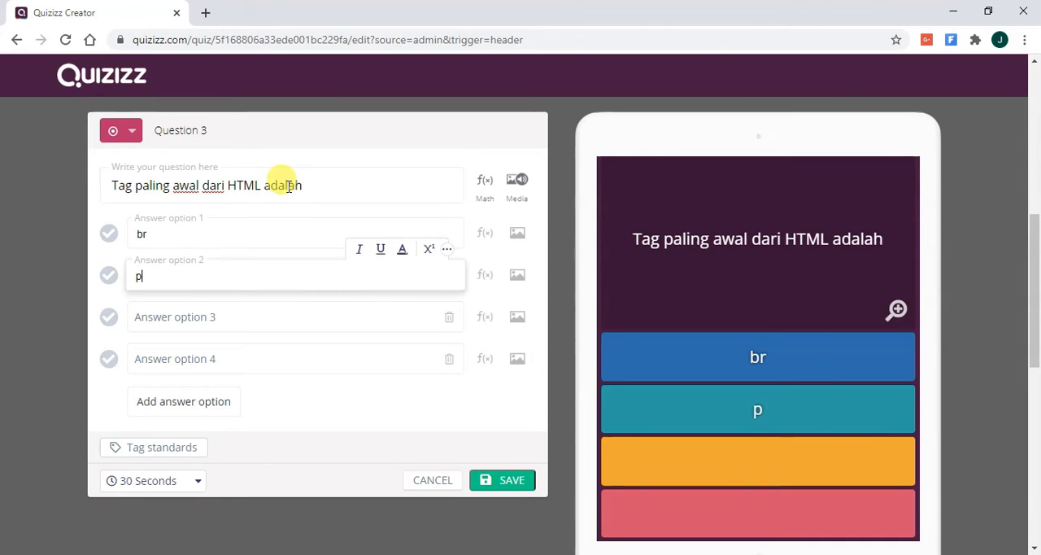
pyautogui.press('Tab')
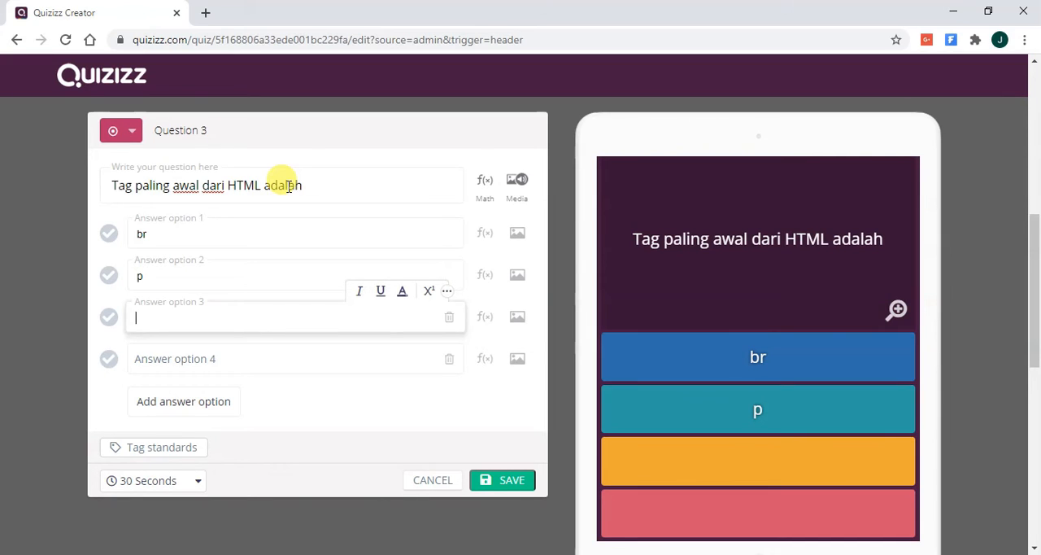
pyautogui.write('php')
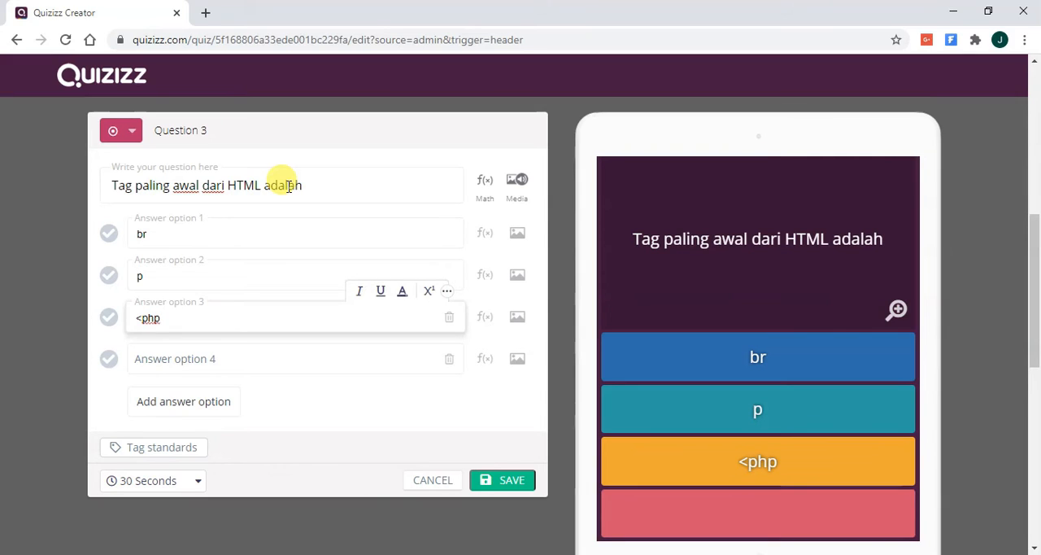
pyautogui.press('BackSpace')
pyautogui.press('BackSpace')
pyautogui.press('BackSpace')
pyautogui.press('BackSpace')
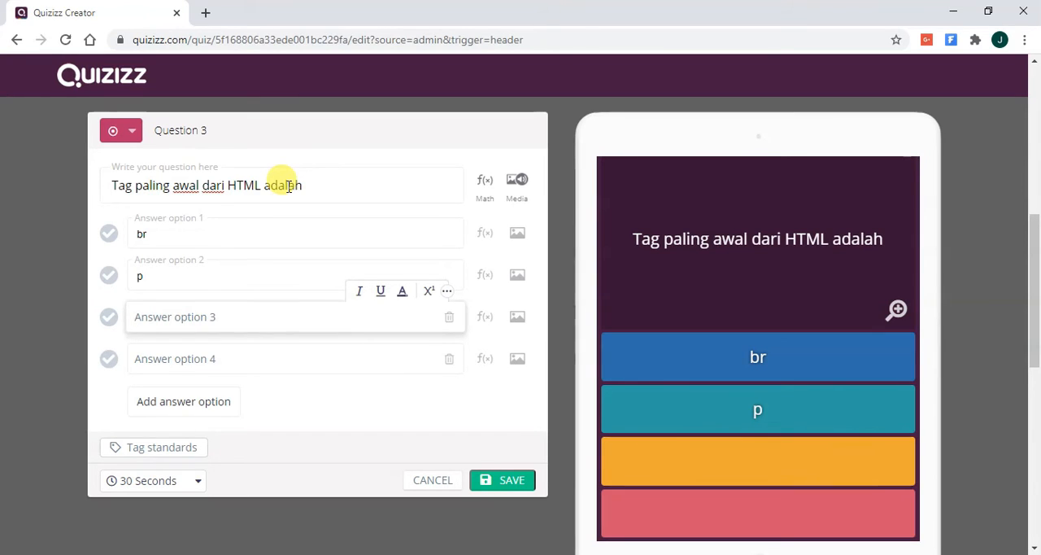
# - Fill in answer options 3 and 4 of the first-tag question with "<html>" and "</html>"
pyautogui.write('<h')
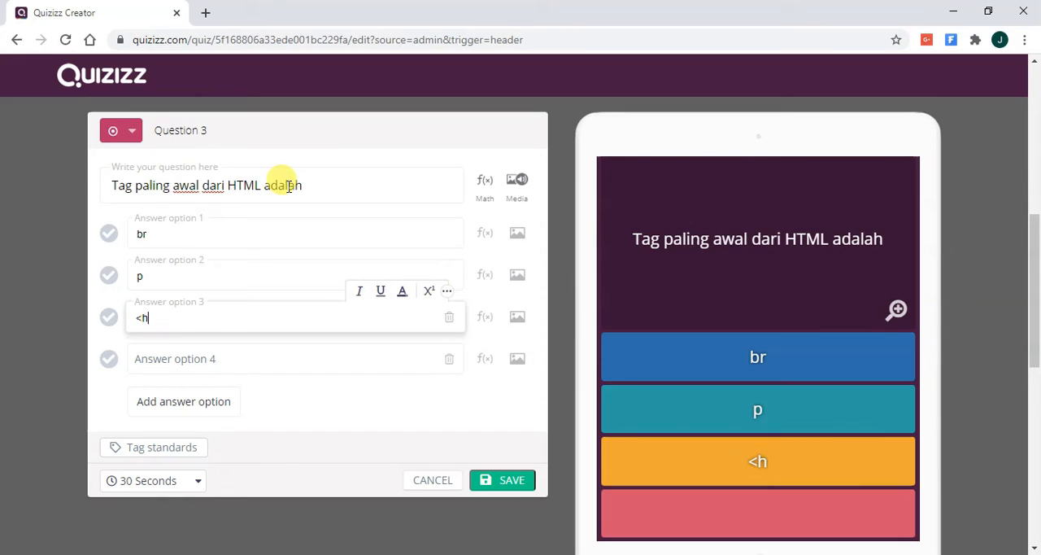
pyautogui.write('tml>')
pyautogui.press('Tab')
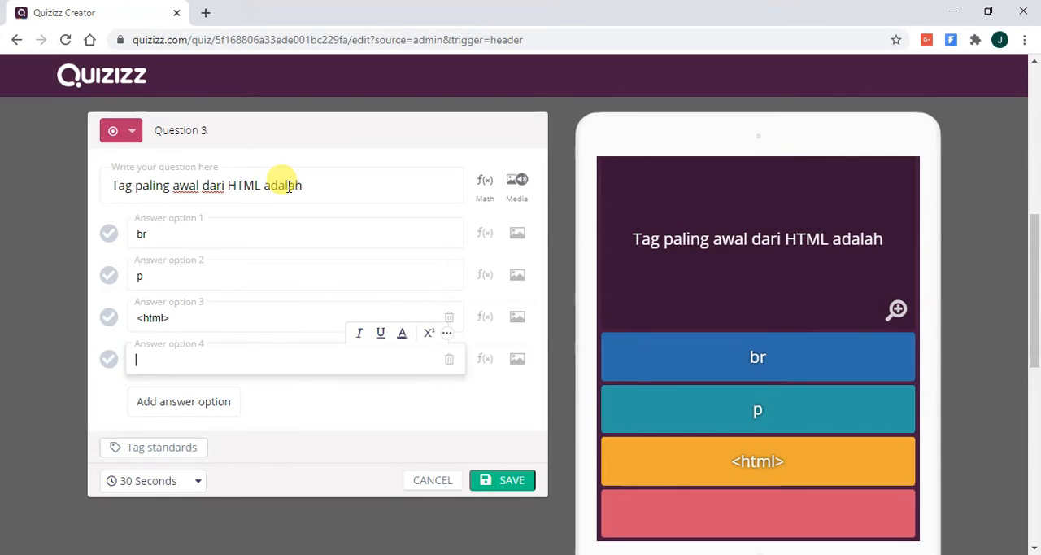
pyautogui.write('</html>')
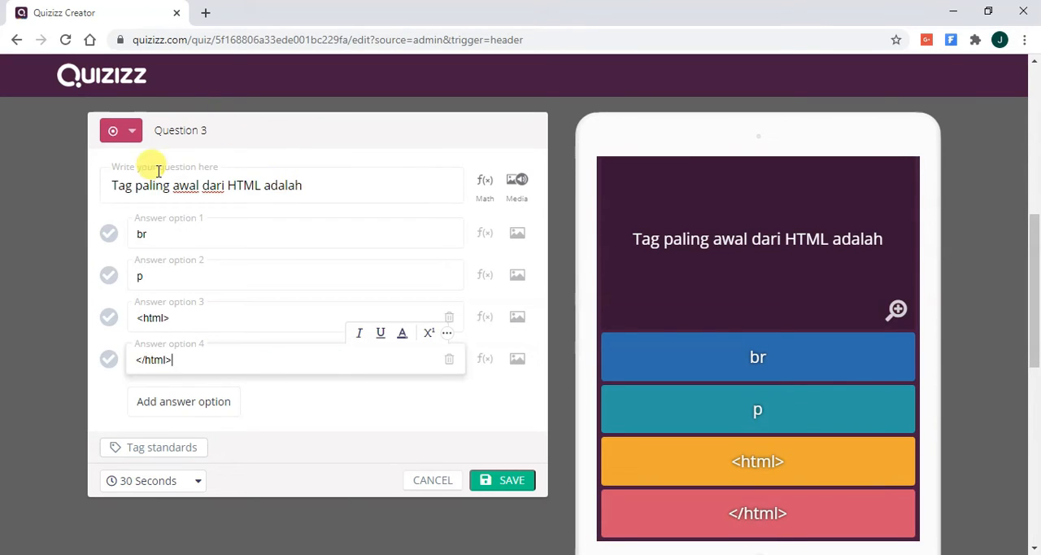
# - Mark "<html>" as the correct answer and save the third question to the quiz
pyautogui.click(109, 317)
pyautogui.click(513, 481)
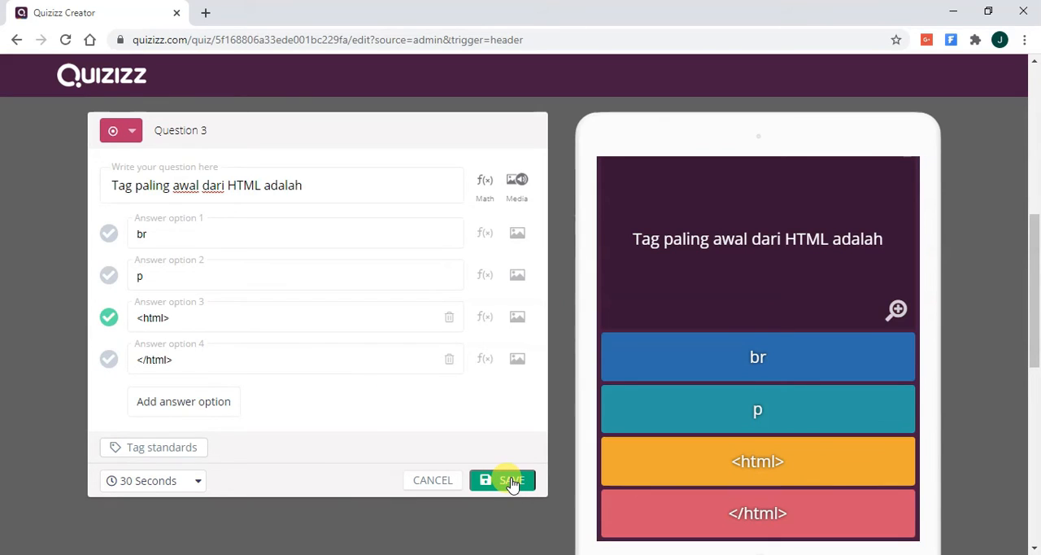
pyautogui.click(511, 481)
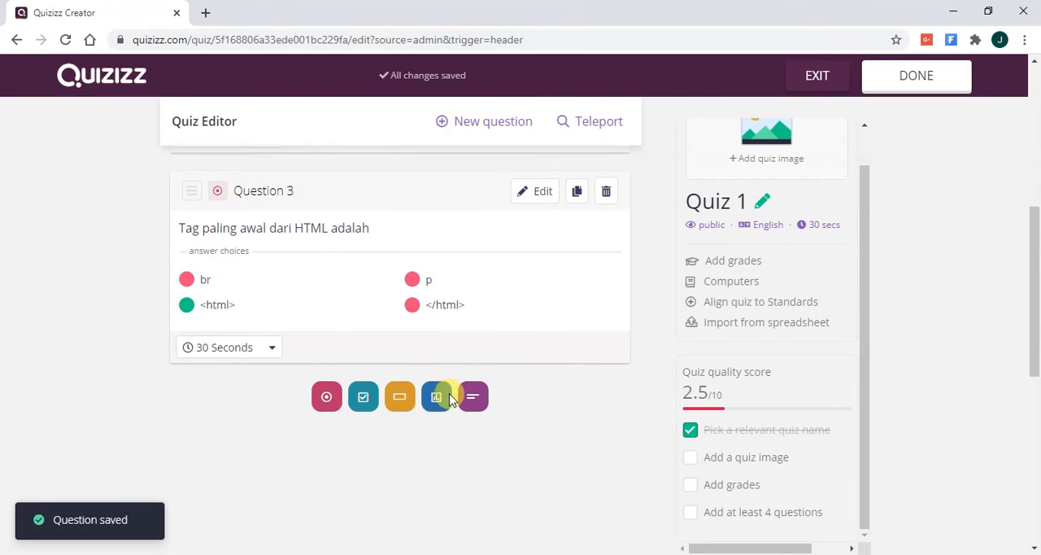
# - Add a fourth multiple-choice question with the text "Tag untuk memindahkan baris pada HTML adalah"
pyautogui.click(474, 132)
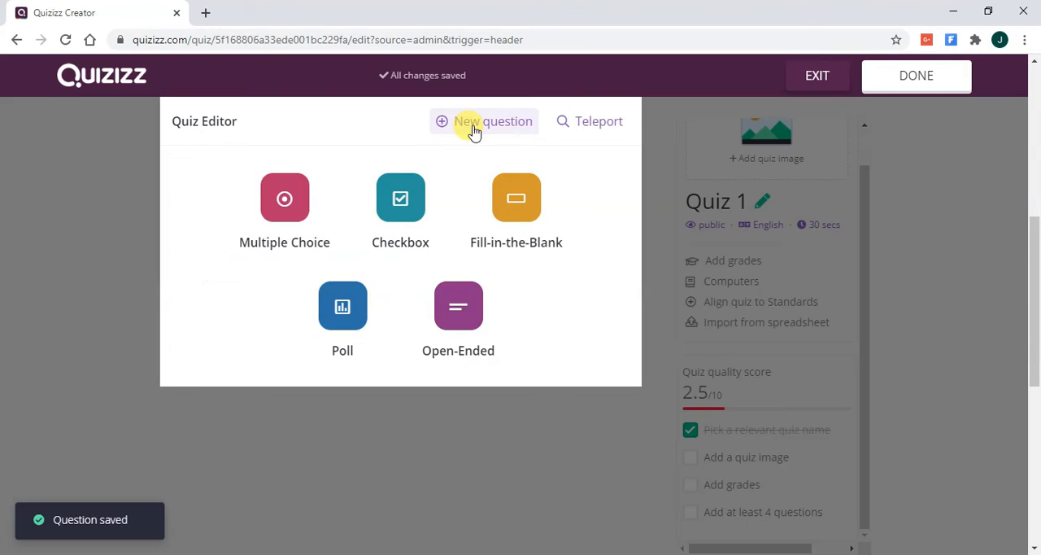
pyautogui.click(282, 200)
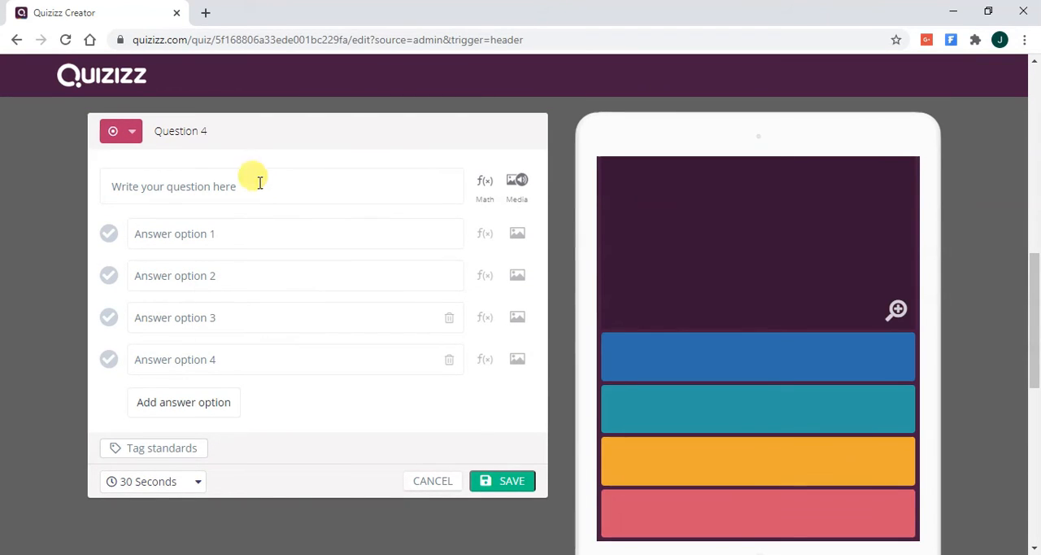
pyautogui.click(255, 180)
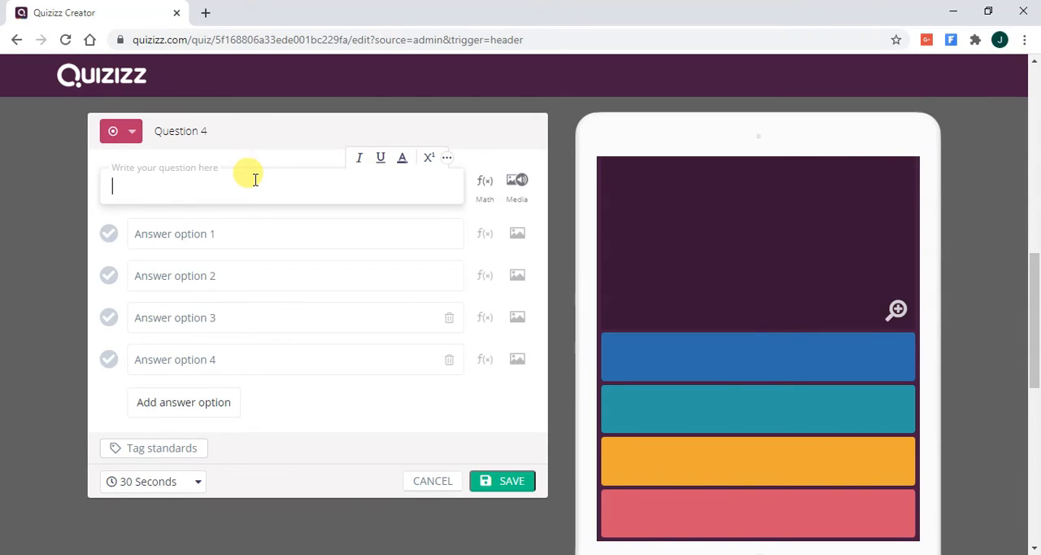
pyautogui.write('Tag untuk')
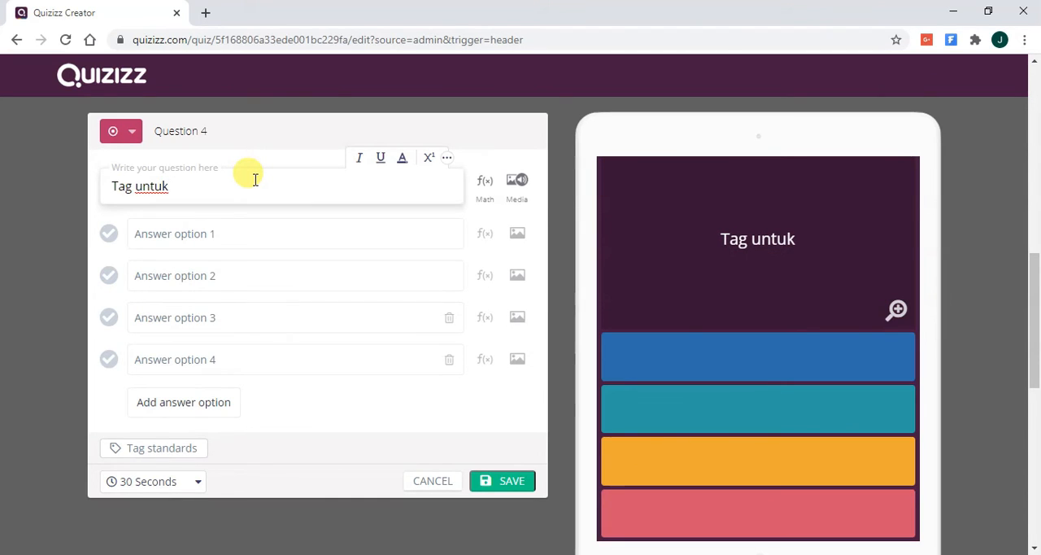
pyautogui.write(' meim')
pyautogui.press('BackSpace')
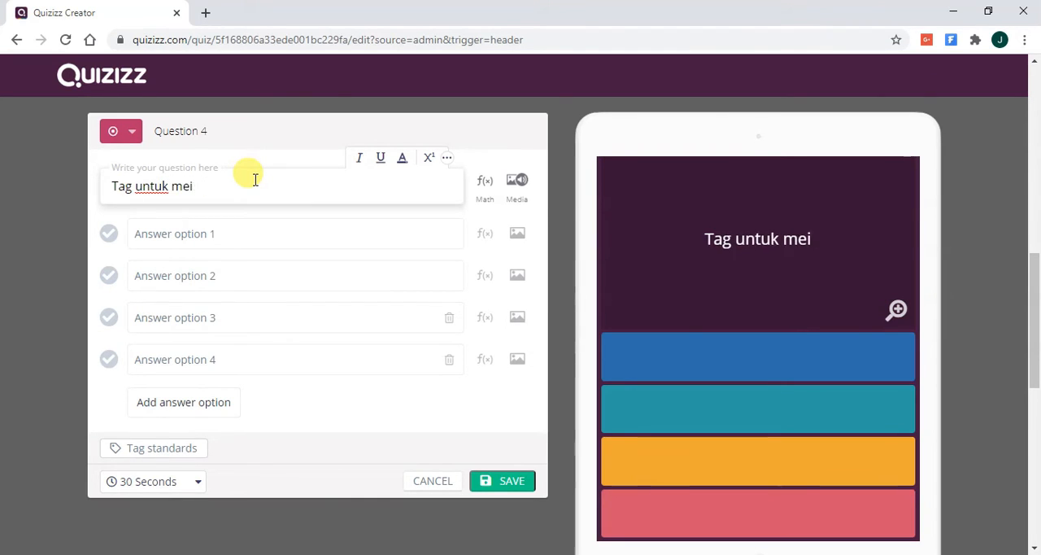
pyautogui.press('BackSpace')
pyautogui.write('mindah')
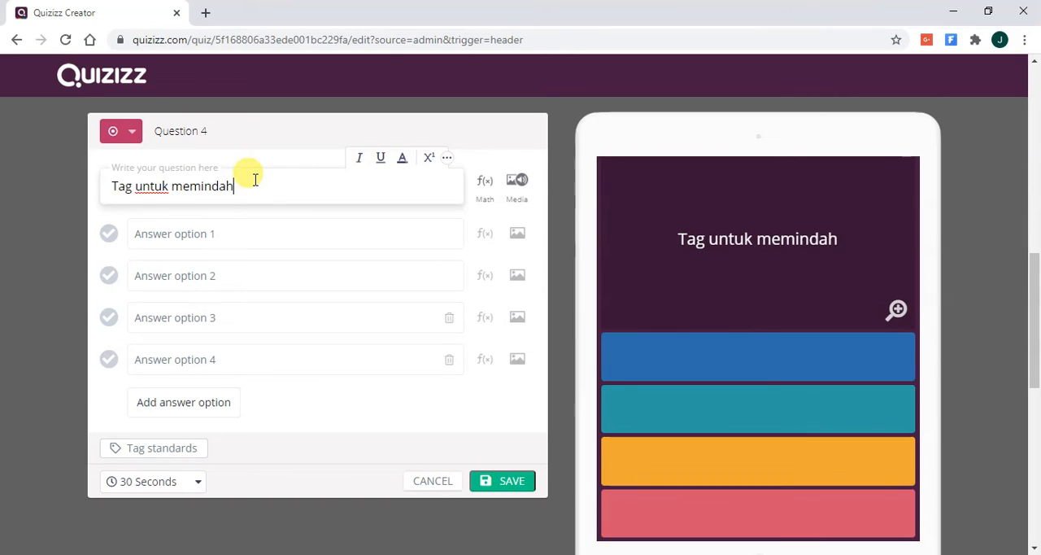
pyautogui.write('kan baris ba')
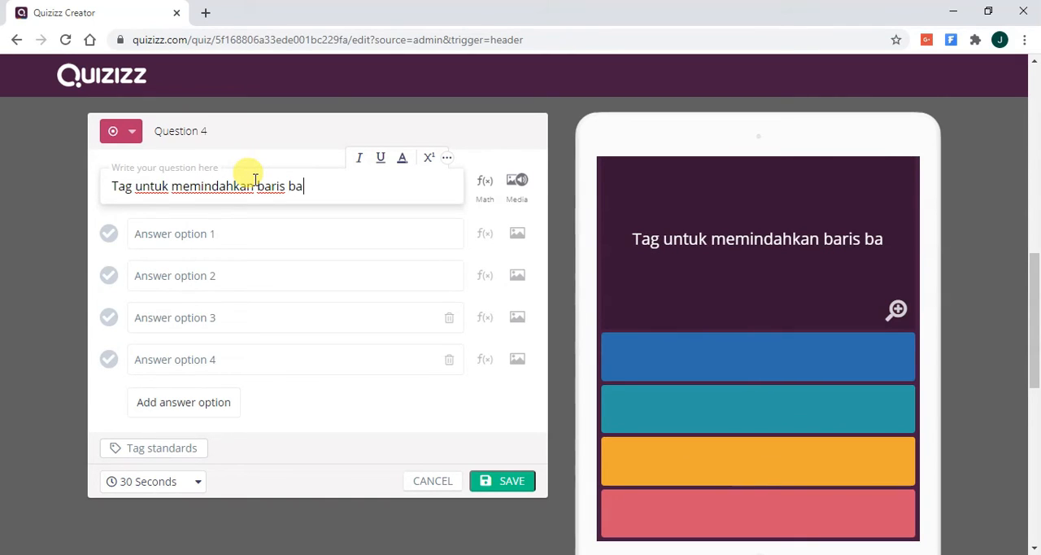
pyautogui.press('BackSpace')
pyautogui.press('BackSpace')
pyautogui.write('pada')
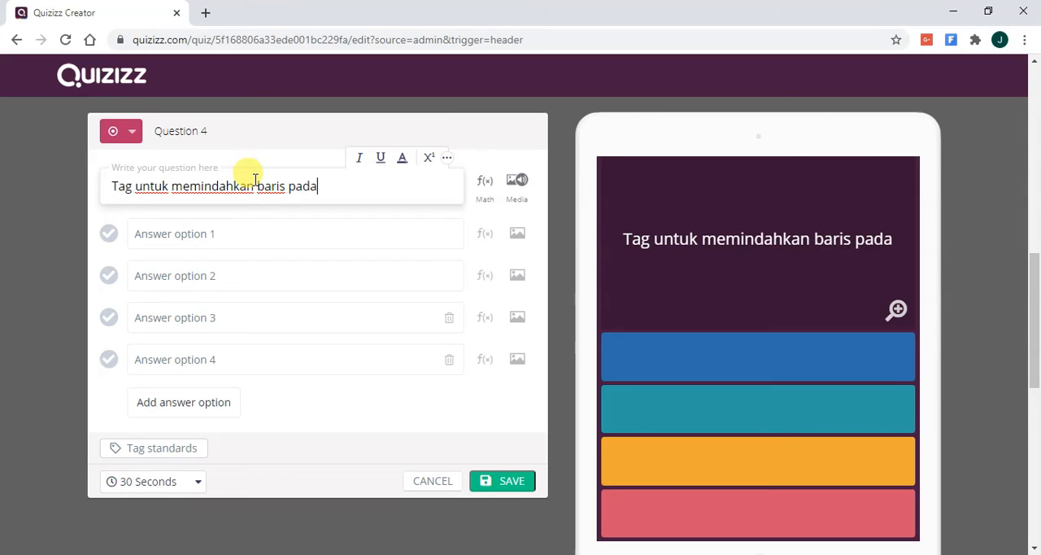
pyautogui.write(' HTML ada')
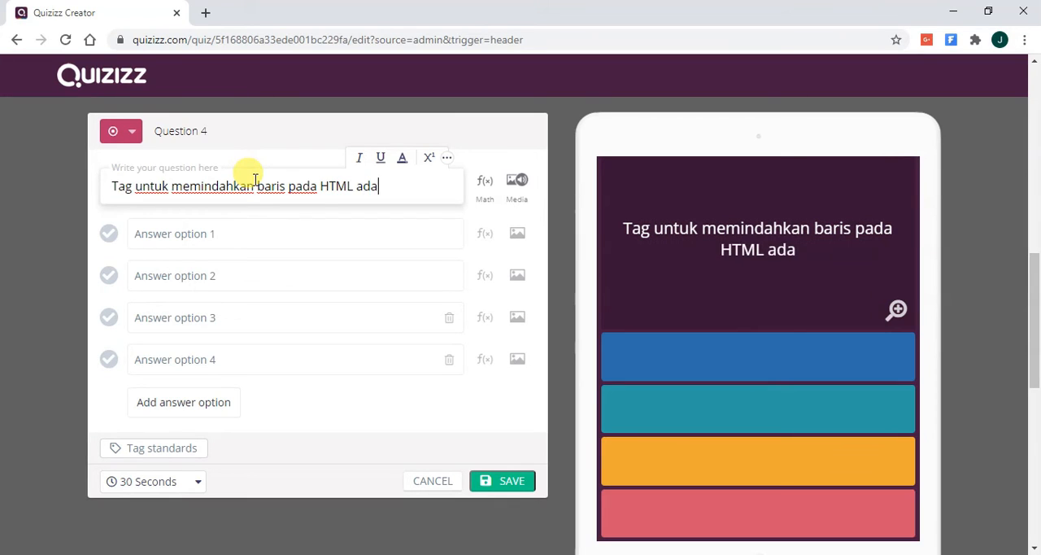
pyautogui.write('lah')
pyautogui.press('Tab')
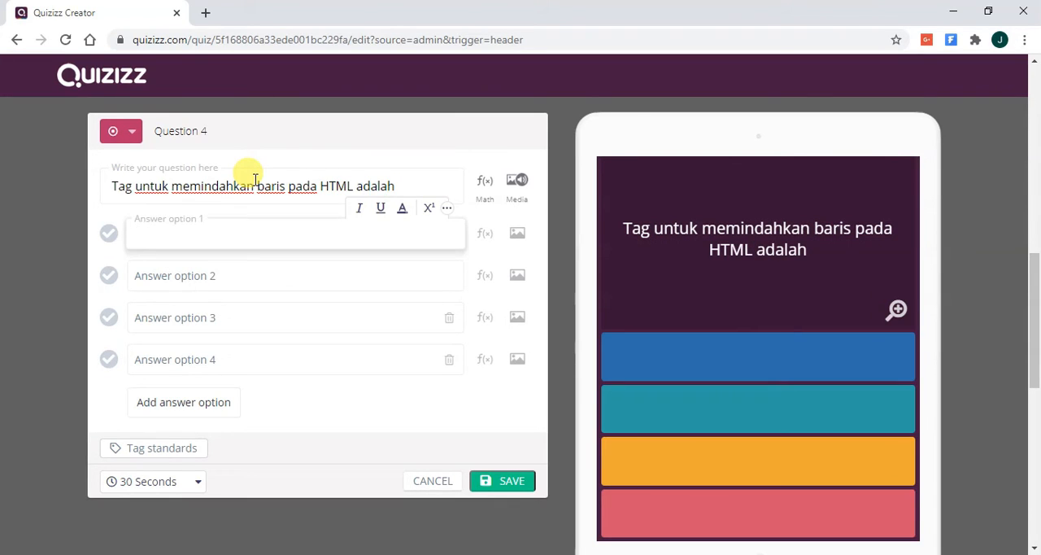
# - Fill in answer options 1 and 2 of the row-break tag question with "p" and "br"
pyautogui.write('p')
pyautogui.press('Tab')
pyautogui.write('br')
pyautogui.press('Tab')
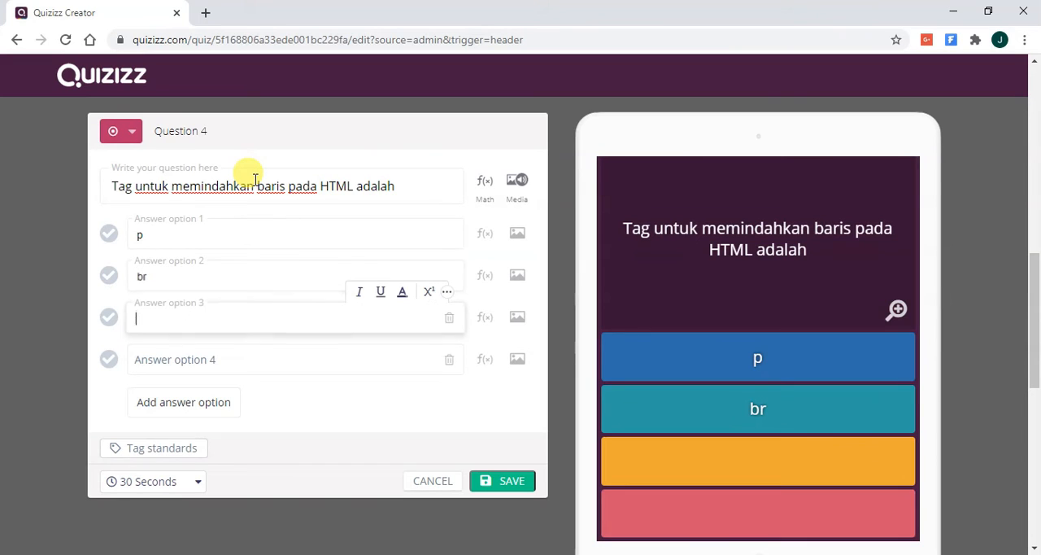
# - Fill in answer options 3 and 4 of the fourth question with "<html>" and "<body>"
pyautogui.write('<htnl')
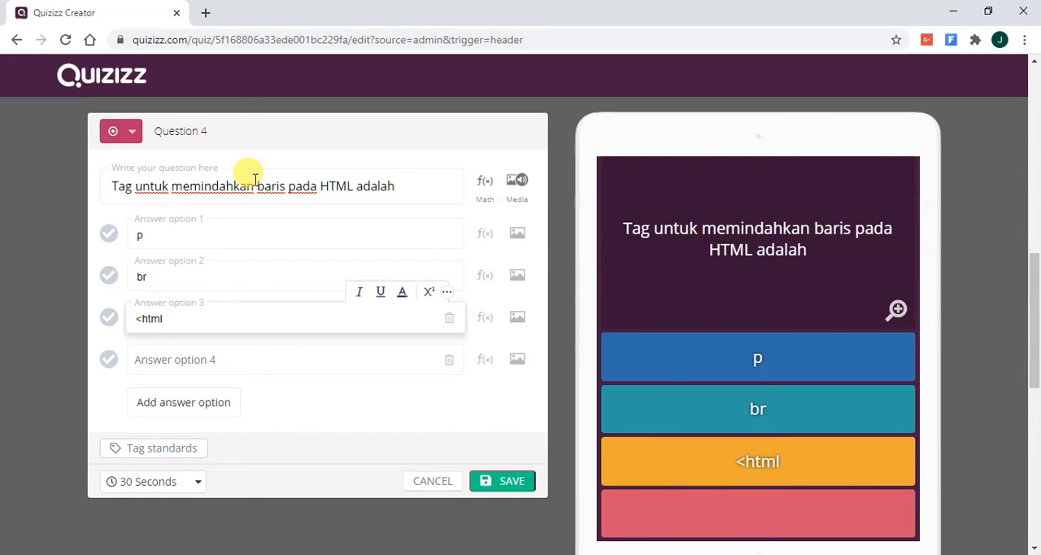
pyautogui.write('>')
pyautogui.press('Tab')
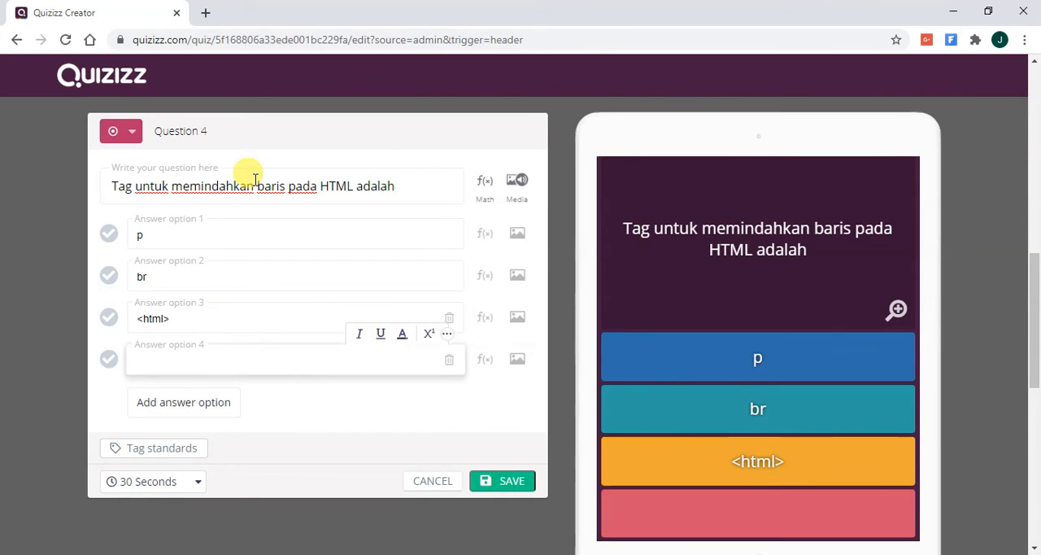
pyautogui.write('<body>')
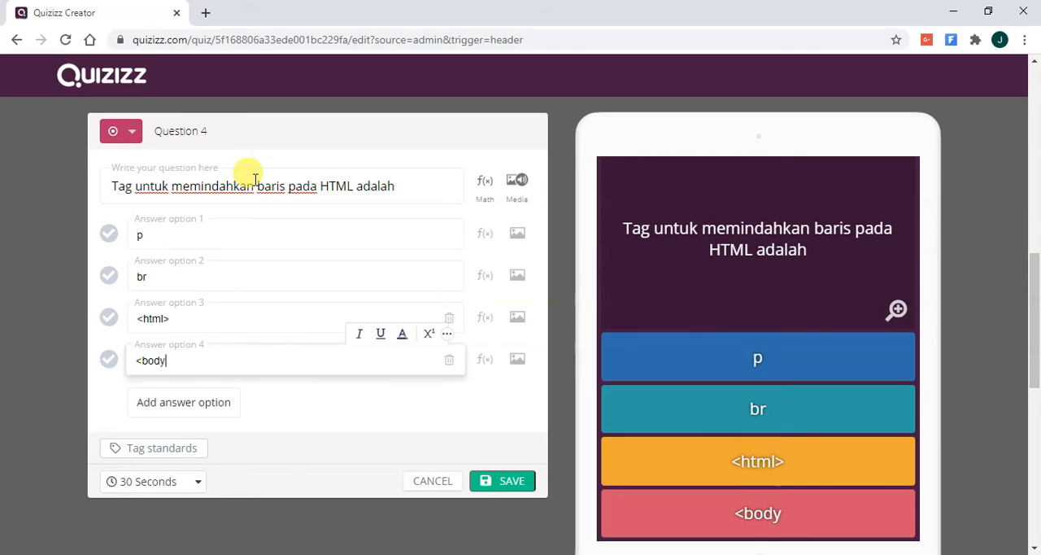
# - Mark "br" as the correct answer and save the fourth question to the quiz
pyautogui.click(109, 275)
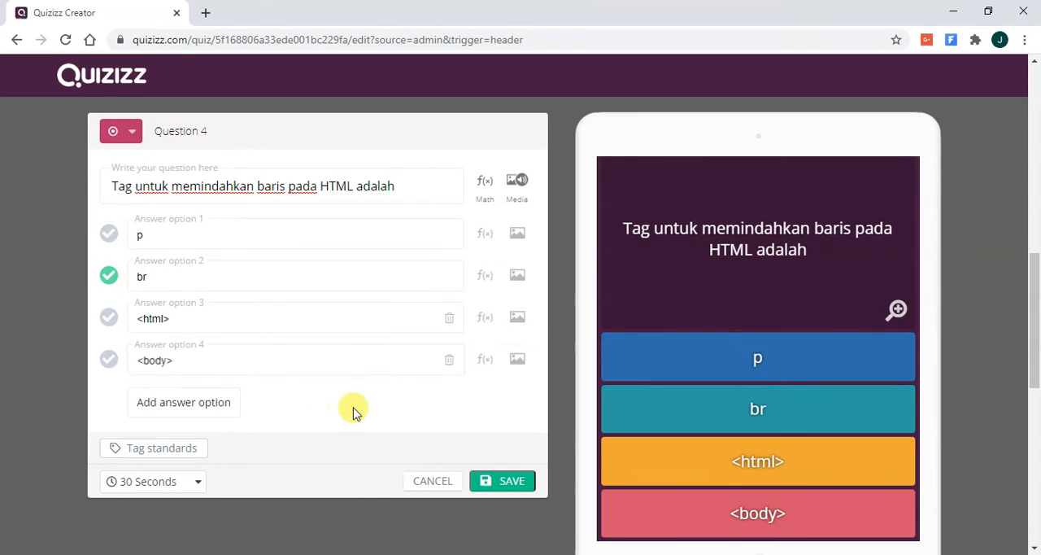
pyautogui.click(499, 480)
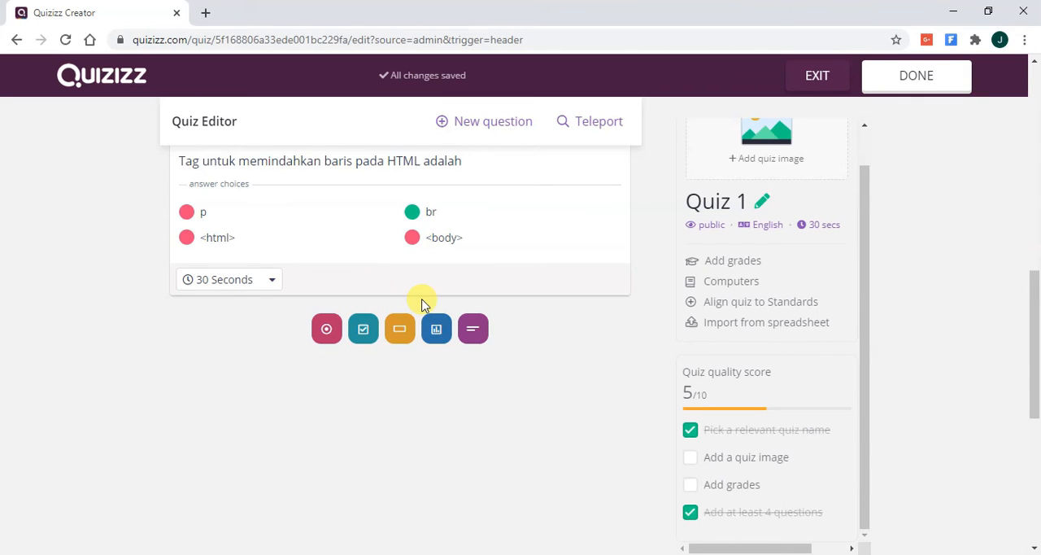
# - Add a fifth multiple-choice question to the quiz
pyautogui.scroll(4, 422, 304)
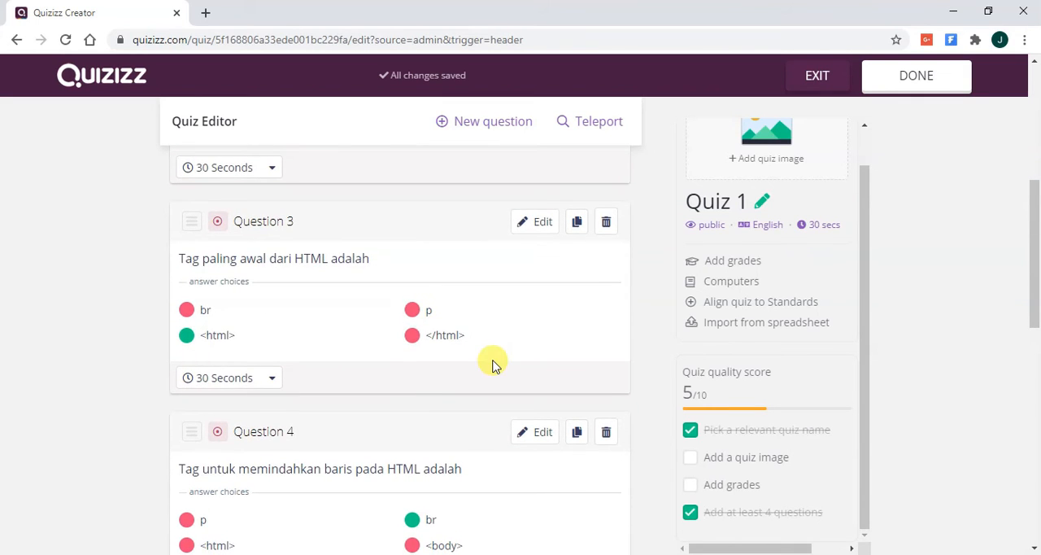
pyautogui.scroll(-4, 582, 423)
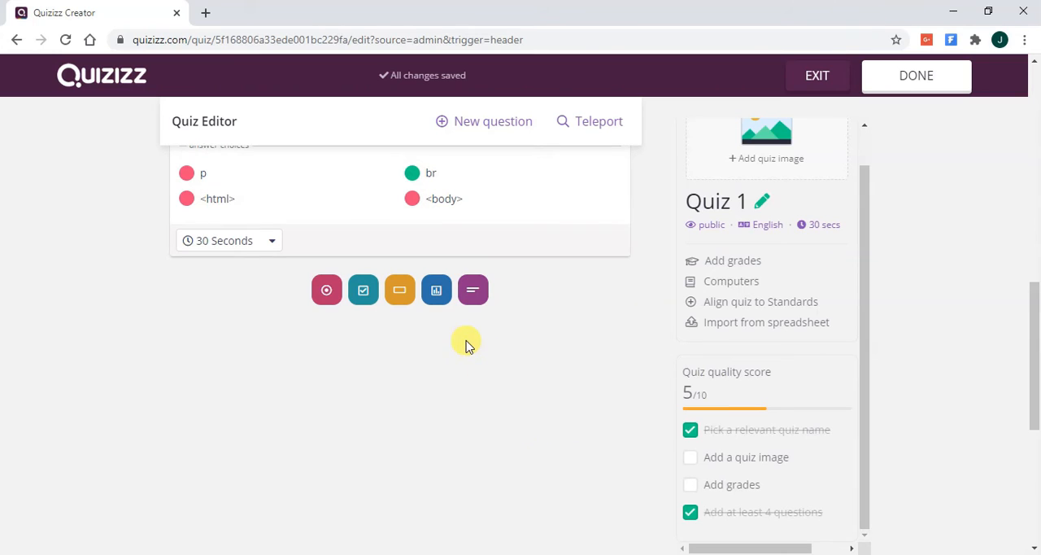
pyautogui.scroll(2, 466, 345)
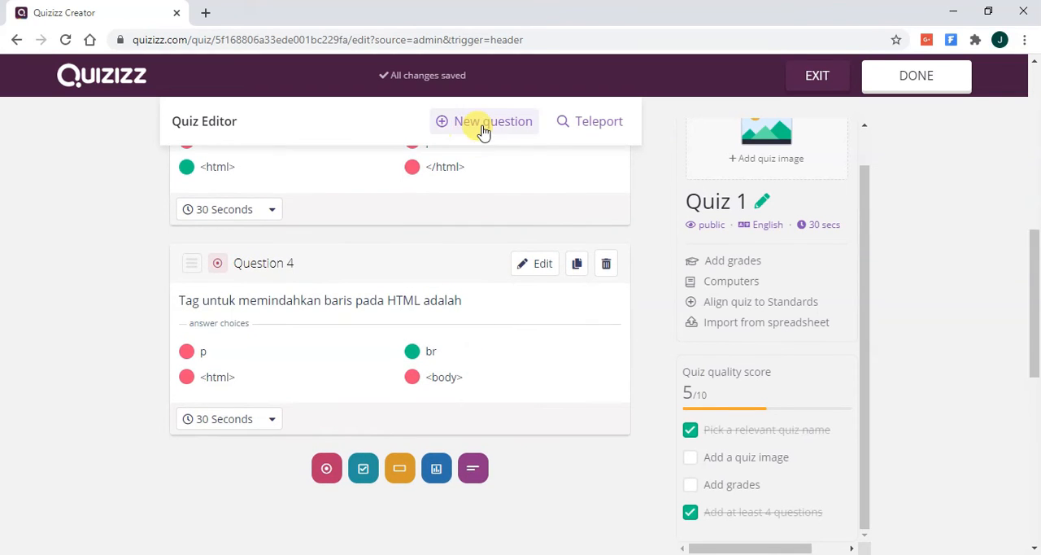
pyautogui.scroll(-1, 714, 368)
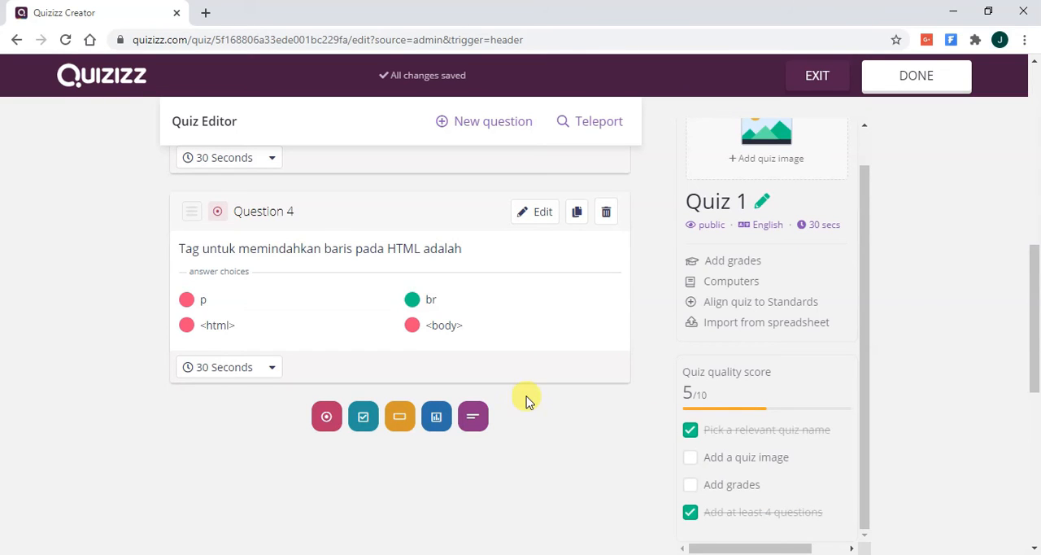
pyautogui.scroll(2, 430, 350)
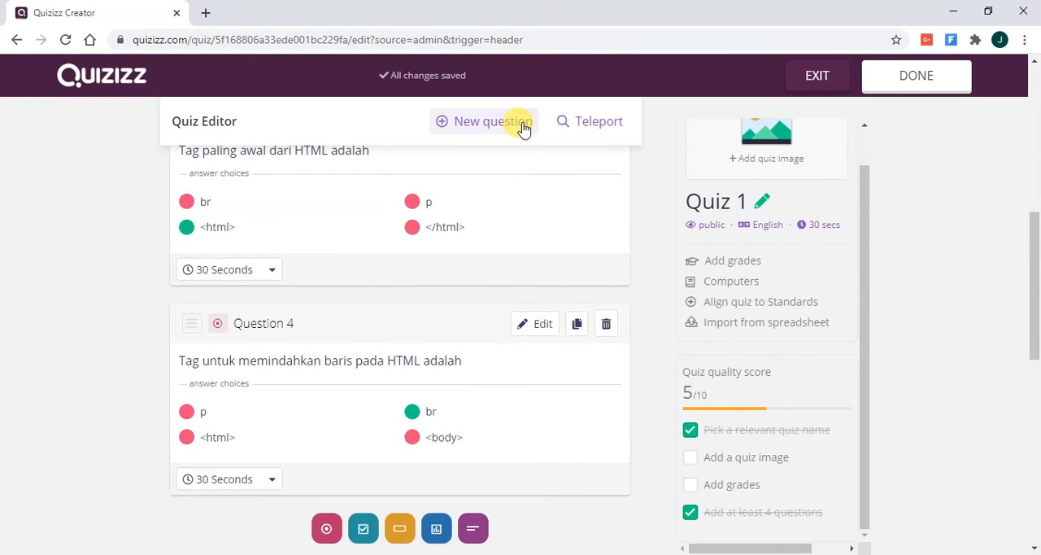
pyautogui.click(523, 130)
pyautogui.click(277, 205)
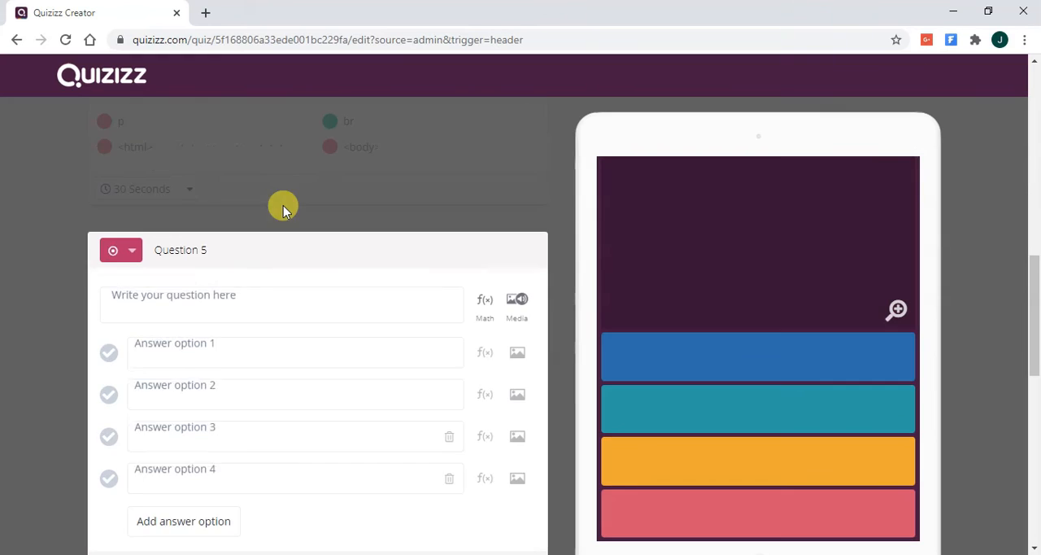
# - Enter "Kepanjangan WWW" as the text of the fifth question
pyautogui.click(262, 182)
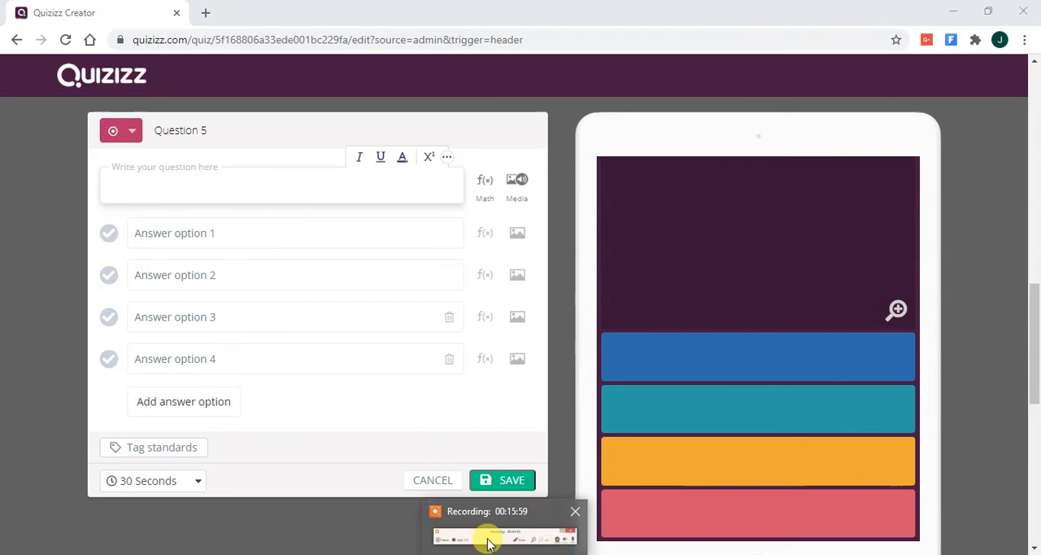
pyautogui.click(490, 544)
pyautogui.click(539, 517)
pyautogui.click(260, 185)
pyautogui.write('Kepanjan')
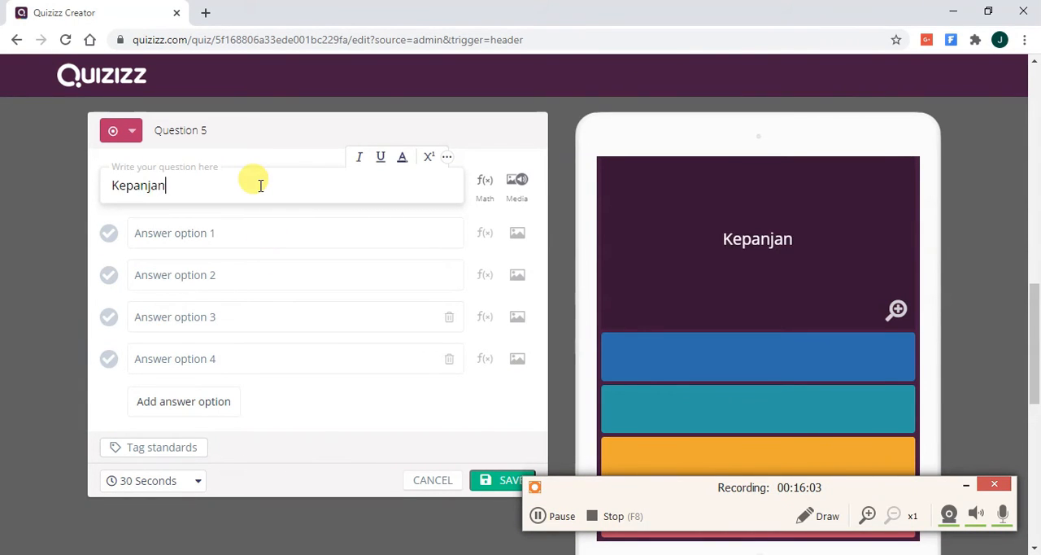
pyautogui.write('gan WWW')
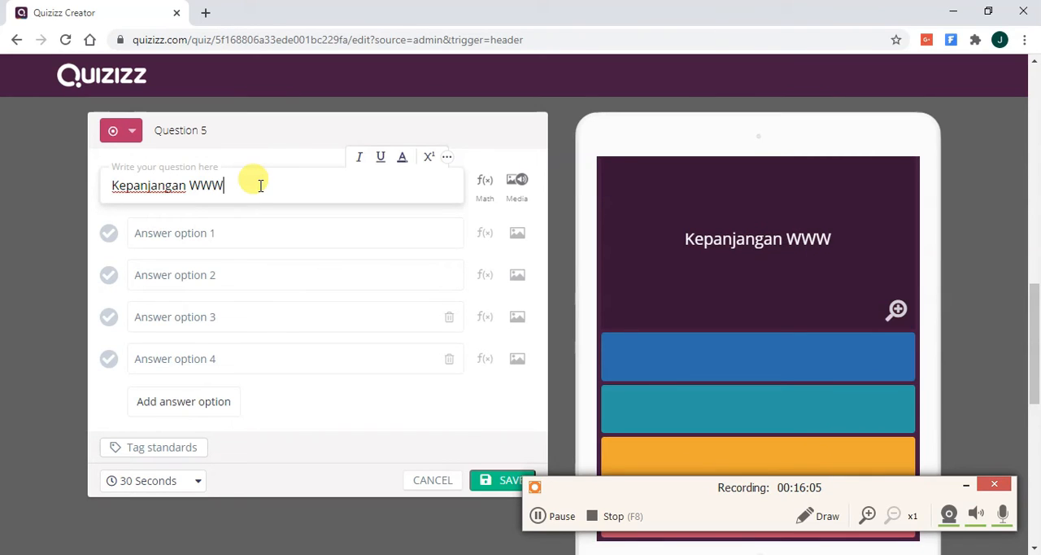
pyautogui.press('Tab')
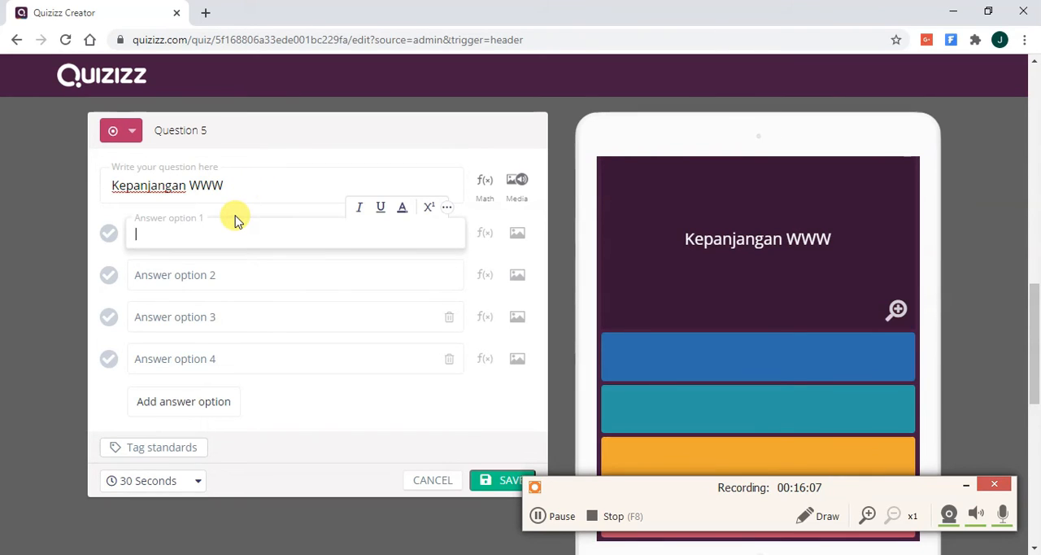
# - Fill in answer options 1 and 2 of the WWW question with "World Wide Web" and "Web World Wide"
pyautogui.write('World')
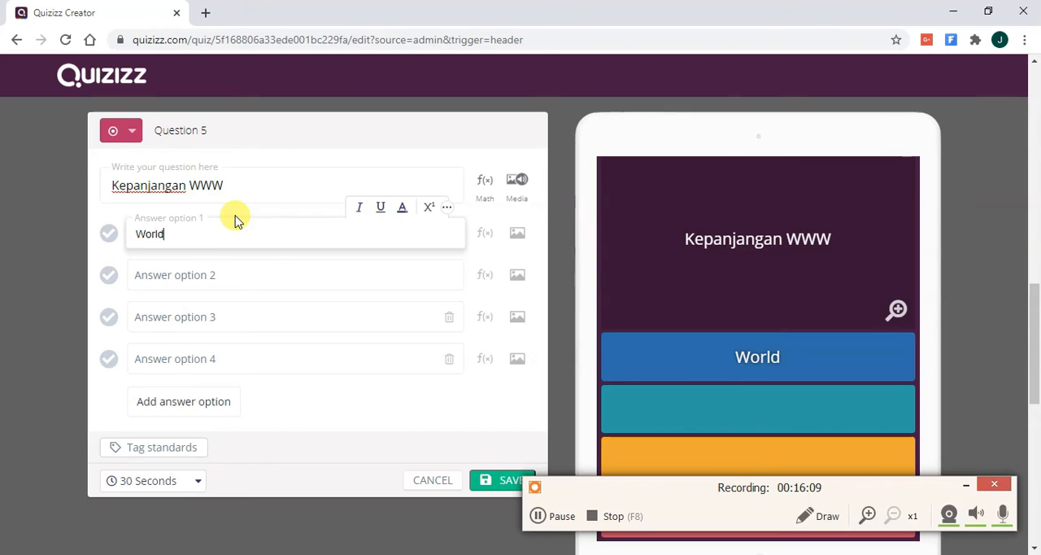
pyautogui.write(' Wide Web')
pyautogui.press('Tab')
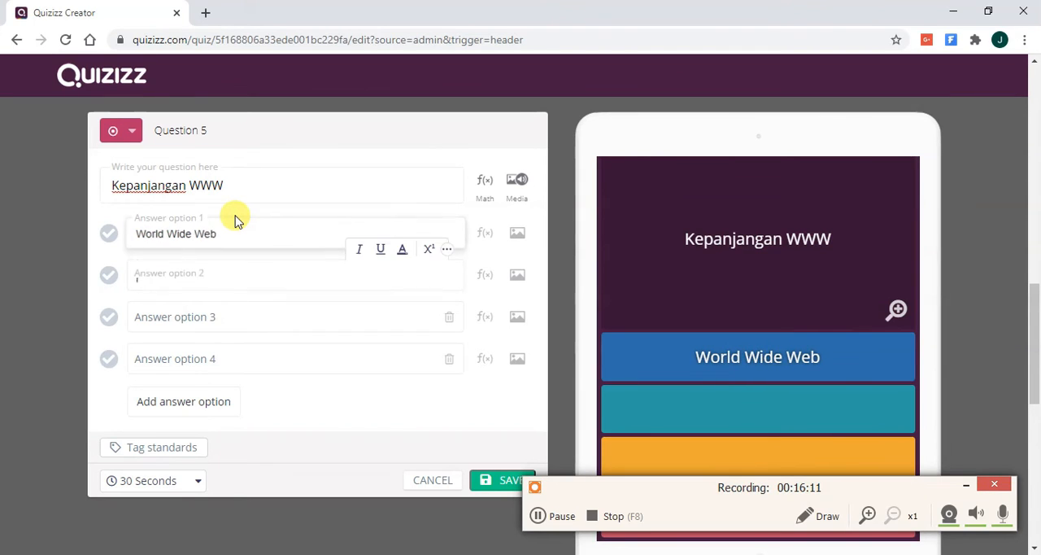
pyautogui.write('Web Ro')
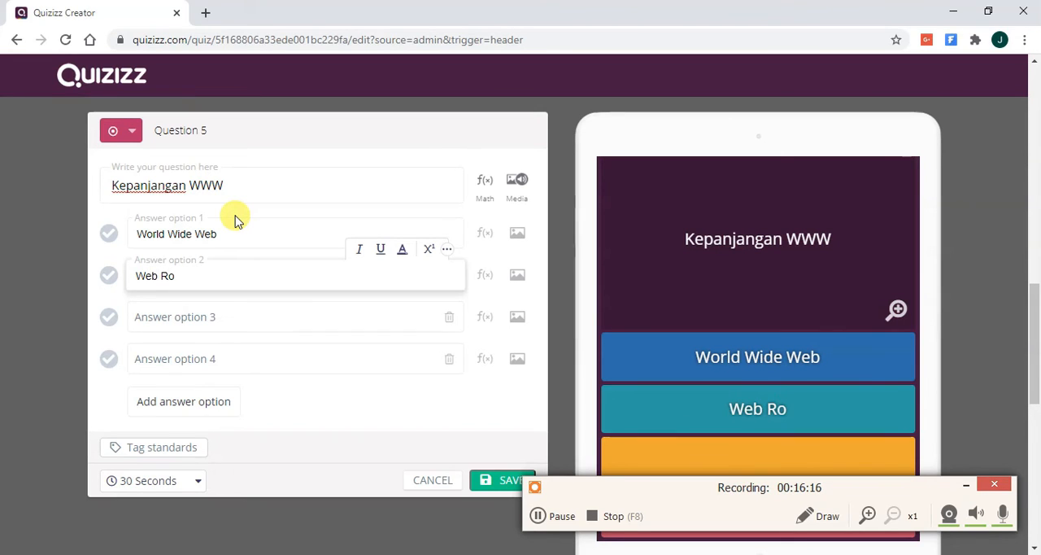
pyautogui.press('BackSpace')
pyautogui.press('BackSpace')
pyautogui.write('World Wide')
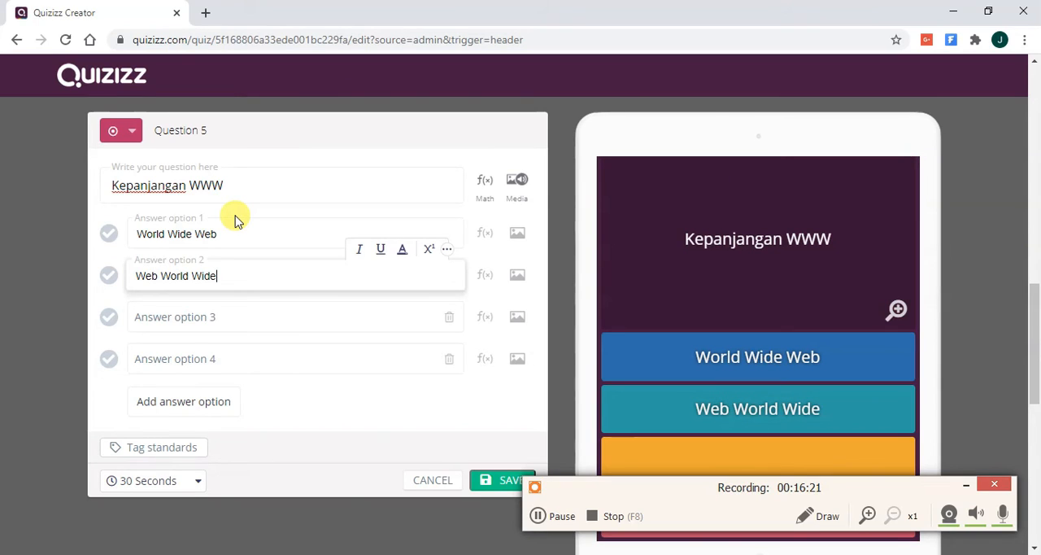
pyautogui.press('Tab')
# - Fill in answer options 3 and 4 of the WWW question with "Website World World" and "Website Work Wide"
pyautogui.write('W')
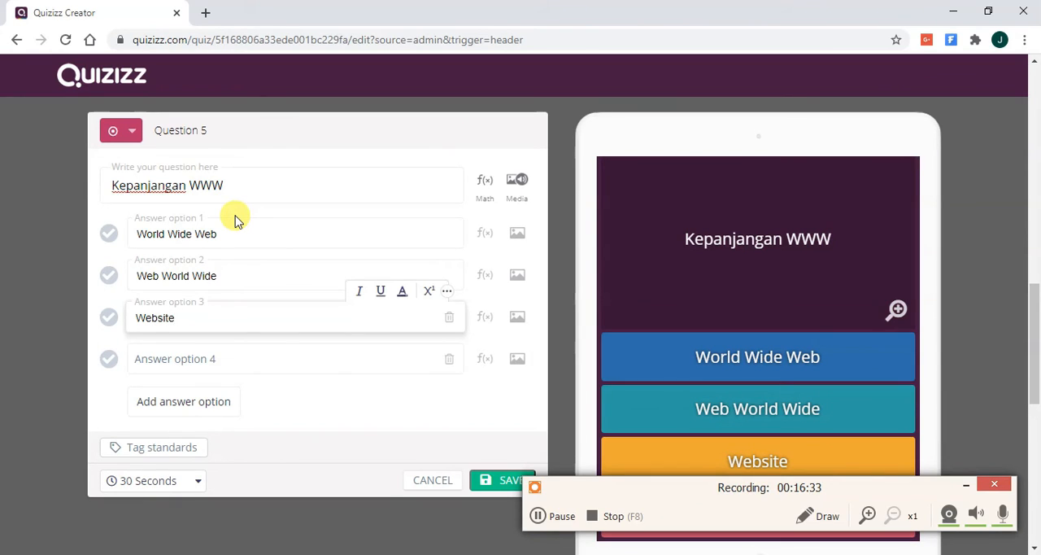
pyautogui.write('Wa')
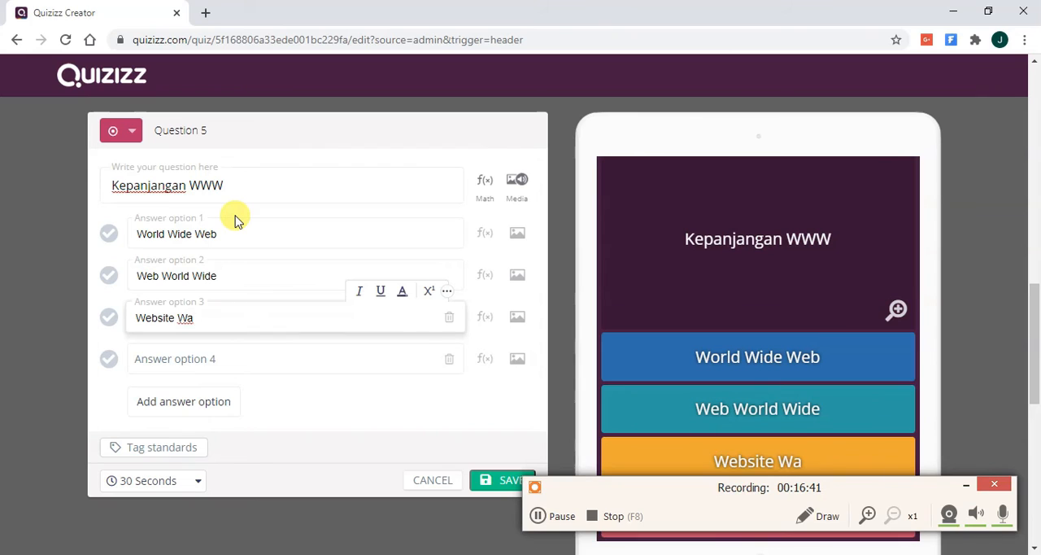
pyautogui.press('BackSpace')
pyautogui.write('orld')
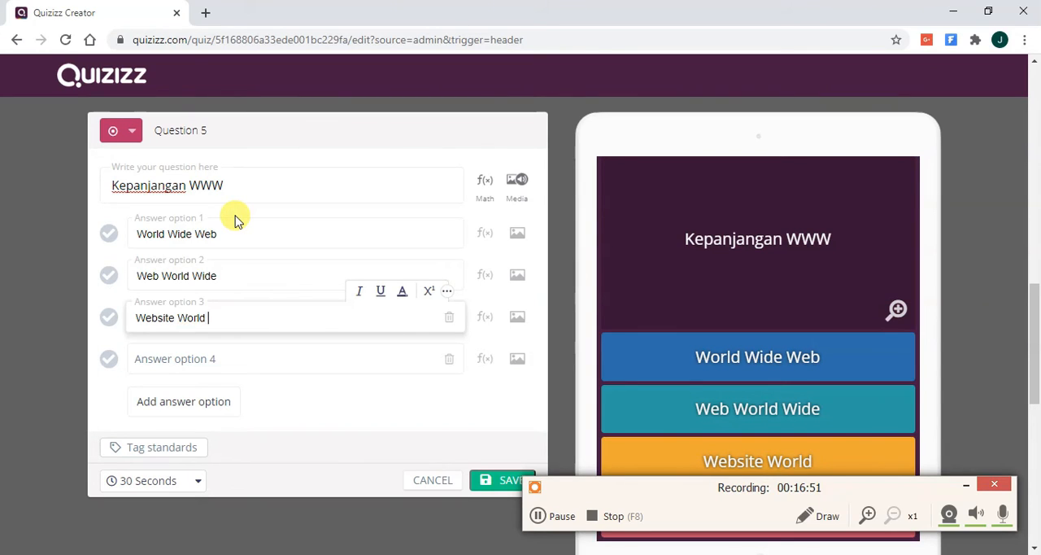
pyautogui.write('Worl')
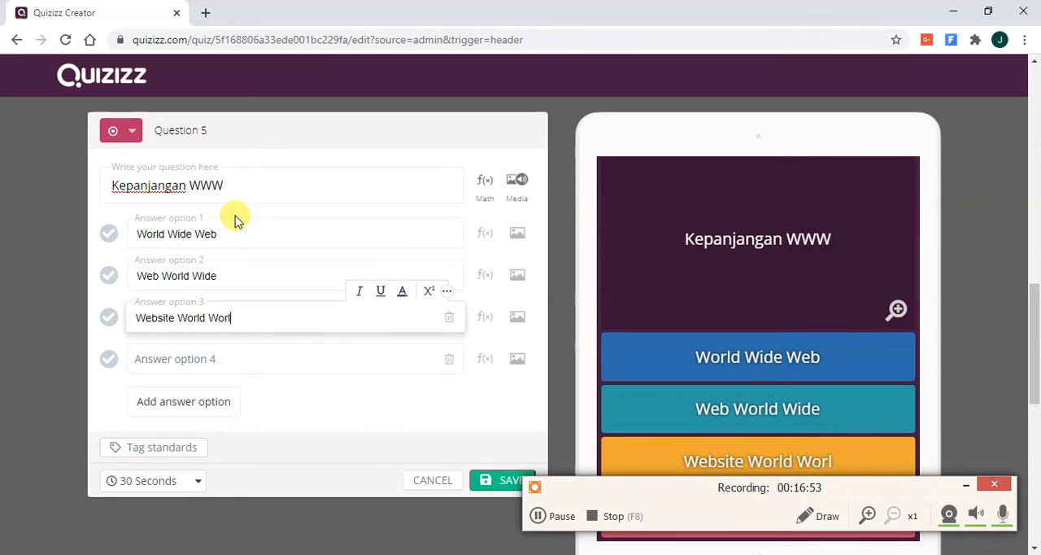
pyautogui.write('d')
pyautogui.press('Tab')
pyautogui.write('Websit')
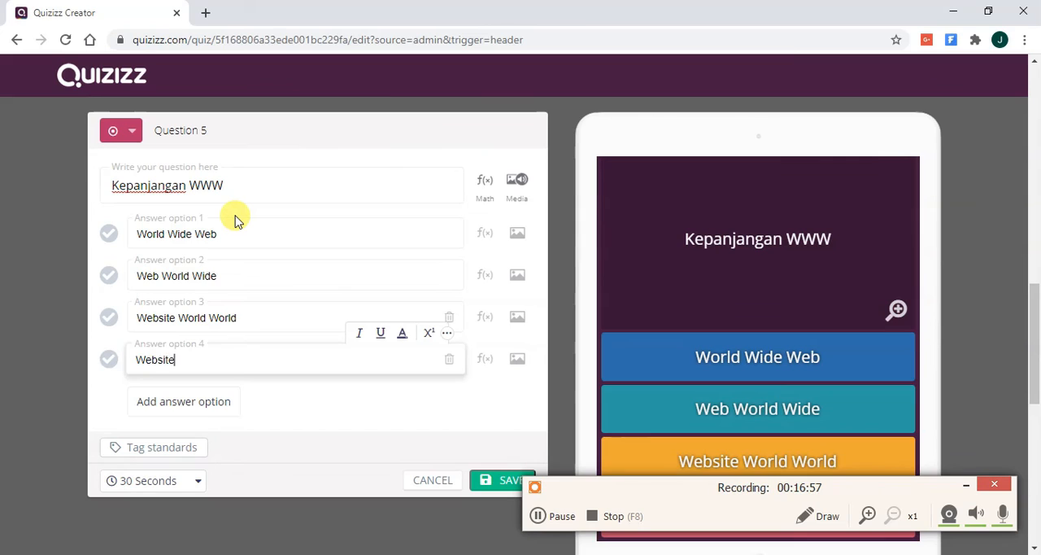
pyautogui.write('e We')
pyautogui.press('BackSpace')
pyautogui.press('BackSpace')
pyautogui.write('Wide')
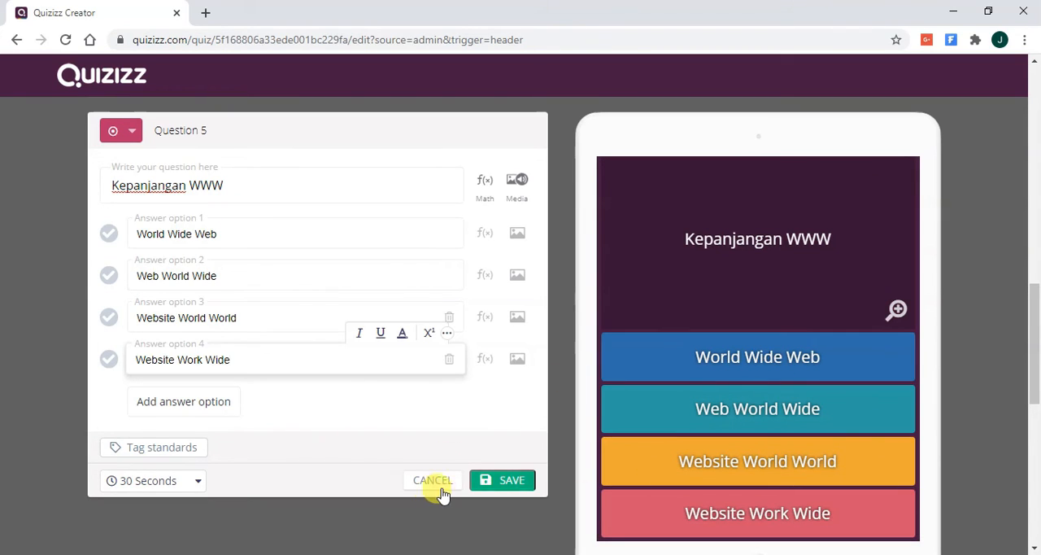
# - Mark "World Wide Web" as the correct answer and save the fifth question to the quiz
pyautogui.click(108, 235)
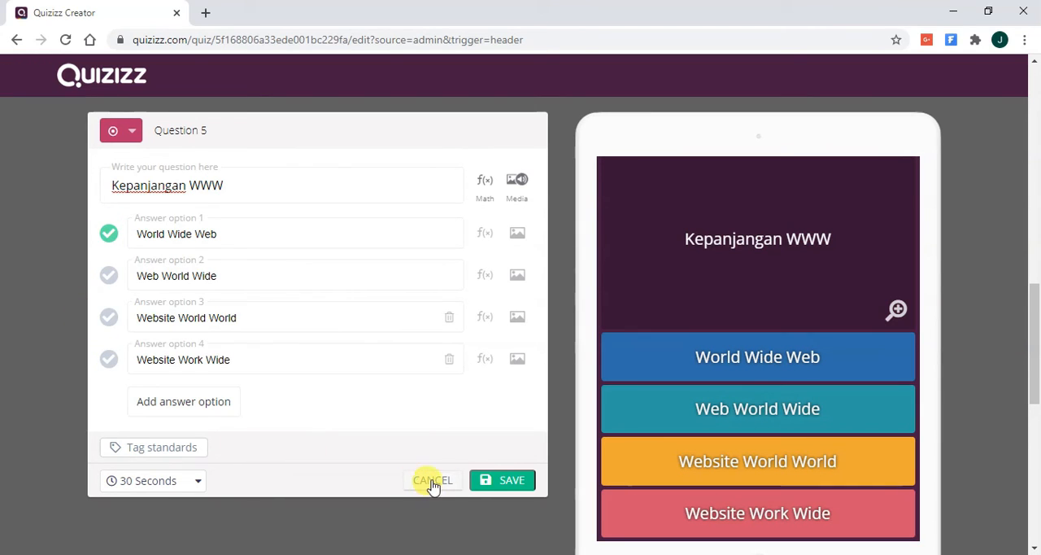
pyautogui.click(493, 483)
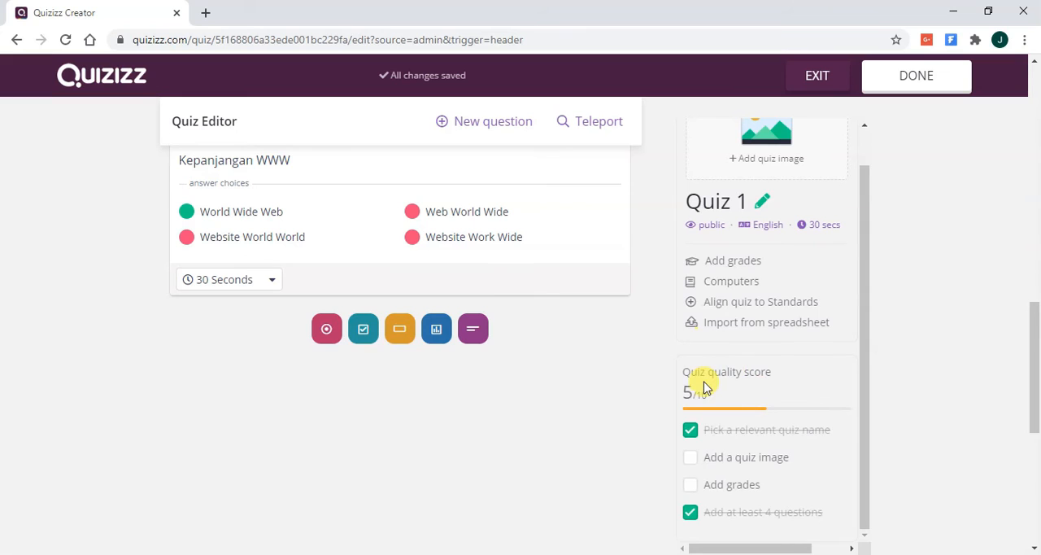
# - Upload "gambar 1.png" from the Video Channel folder as the title image in the quiz details
pyautogui.scroll(3, 735, 298)
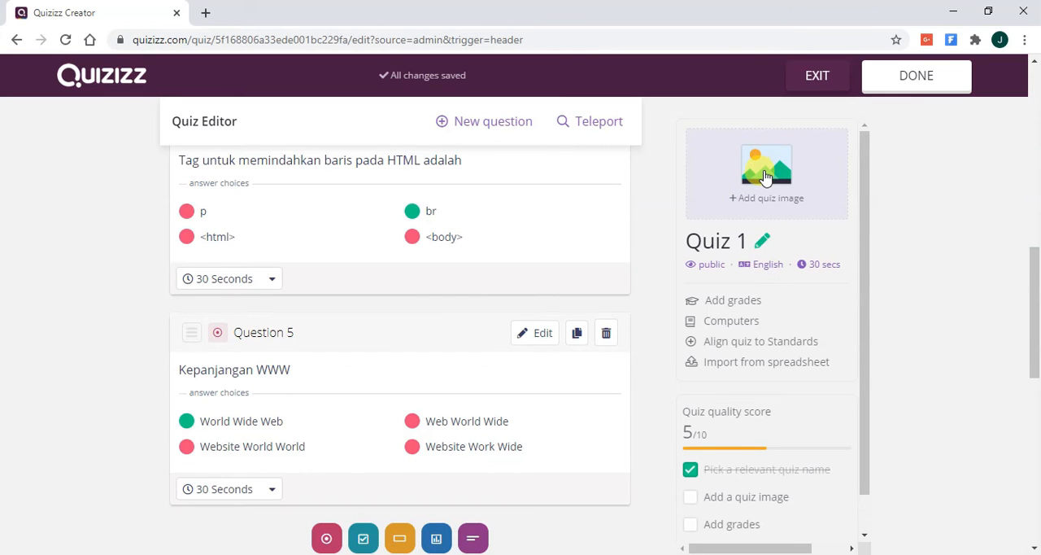
pyautogui.click(765, 178)
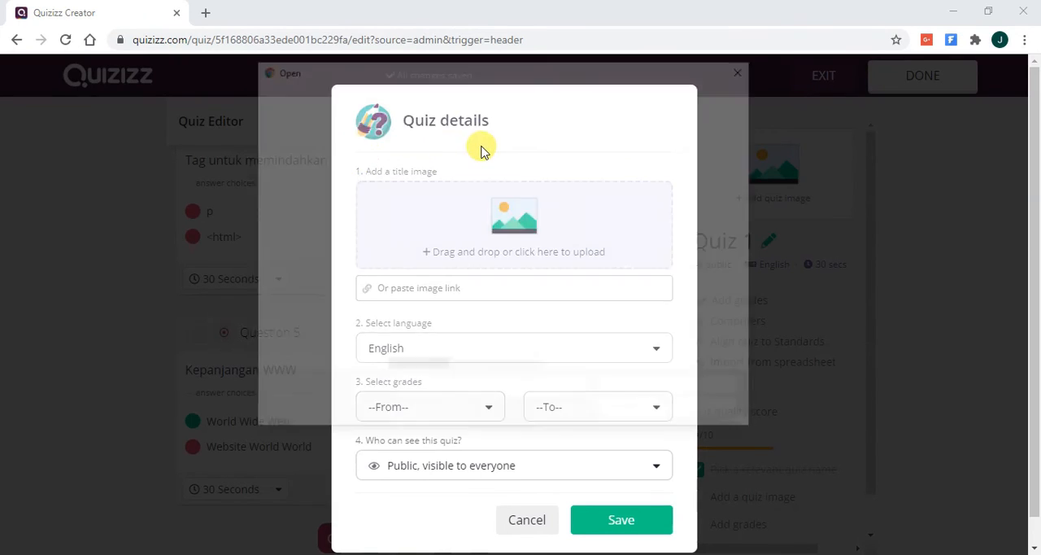
pyautogui.click(456, 165)
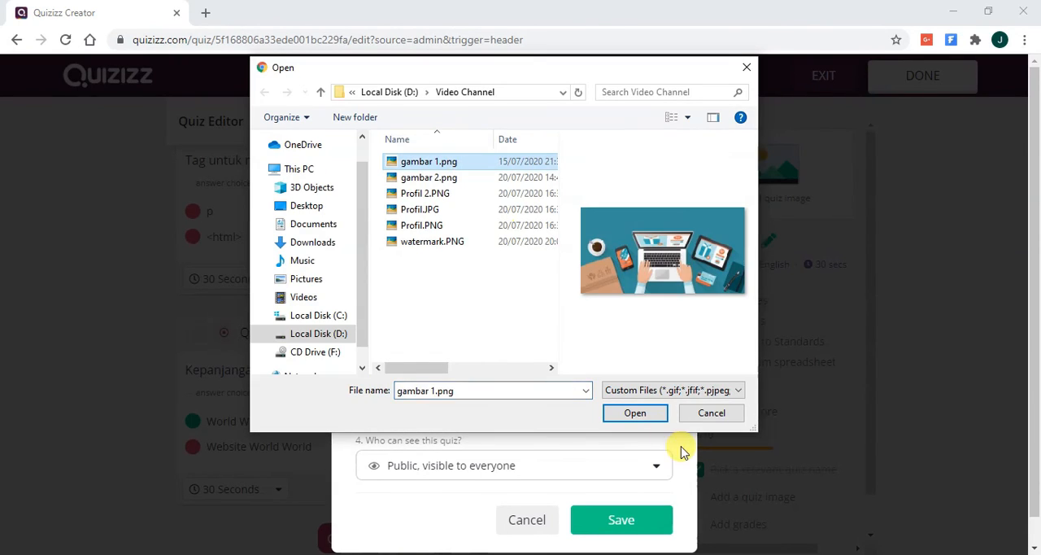
pyautogui.click(643, 414)
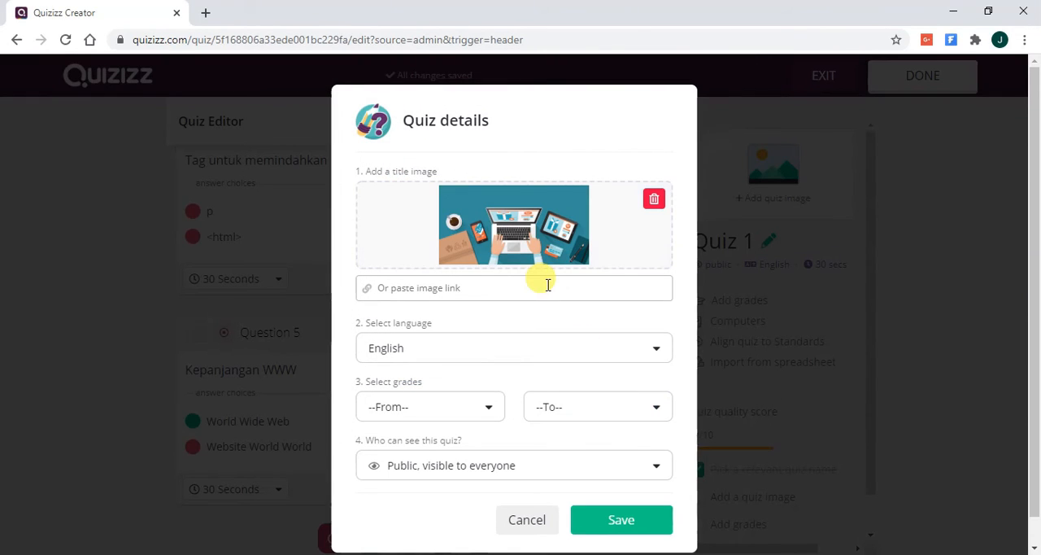
# - Set the quiz language to Indonesian in the quiz details
pyautogui.click(488, 326)
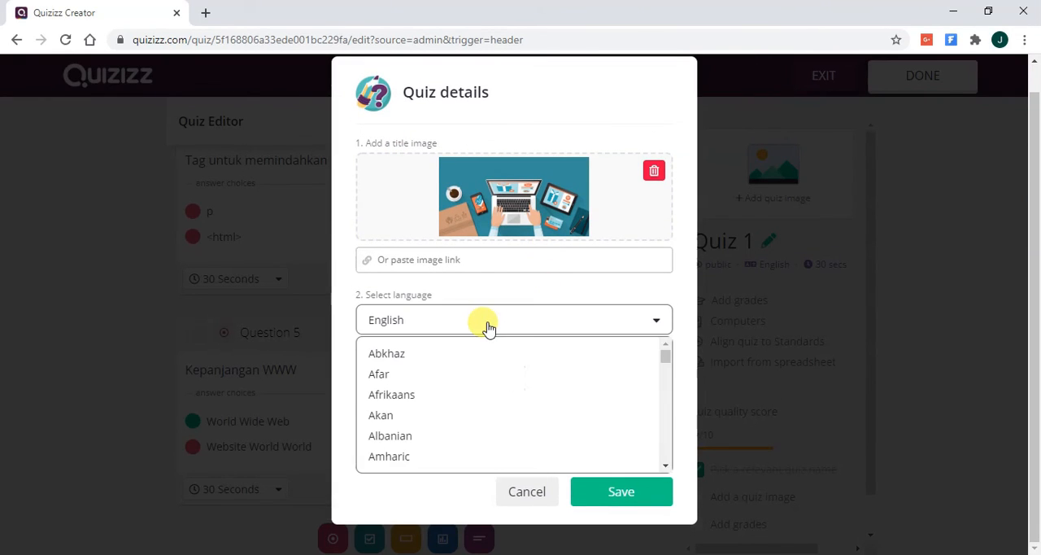
pyautogui.scroll(-3, 484, 397)
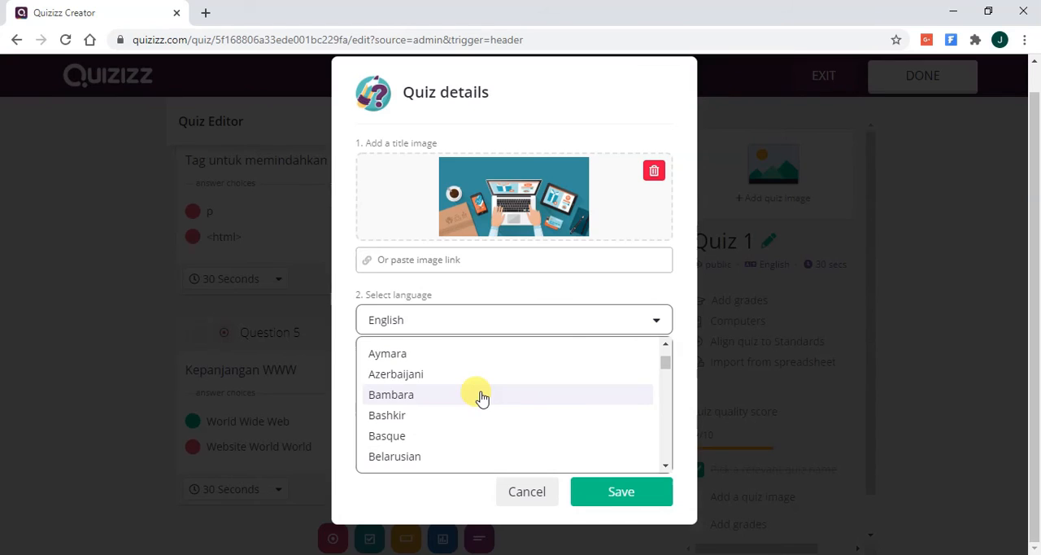
pyautogui.scroll(3, 482, 396)
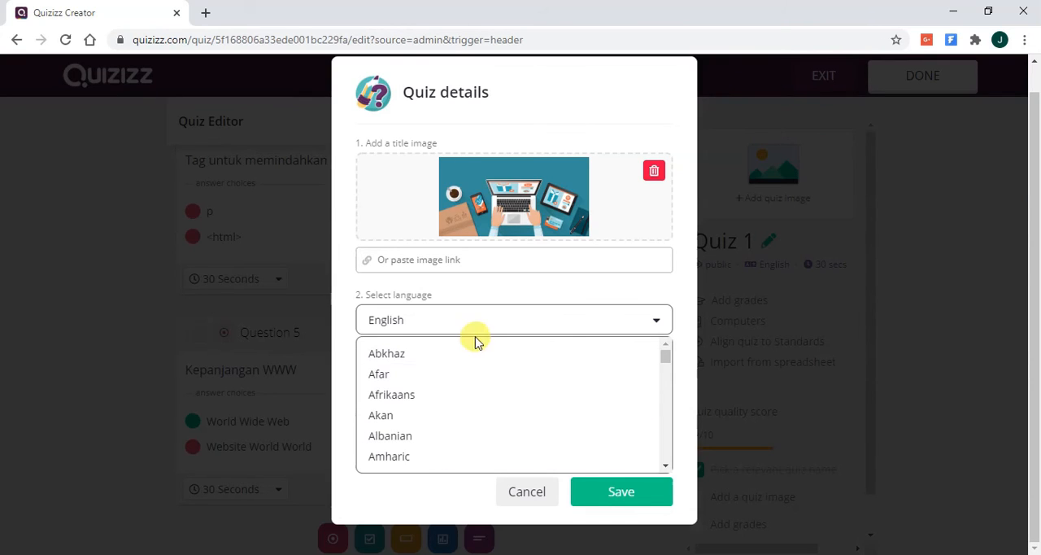
pyautogui.scroll(-3, 494, 378)
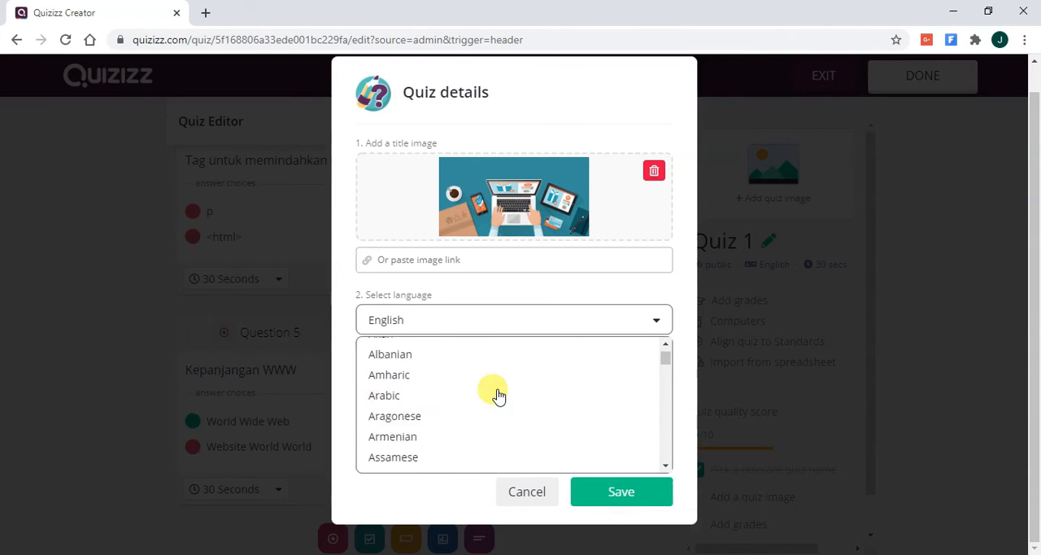
pyautogui.scroll(-3, 498, 395)
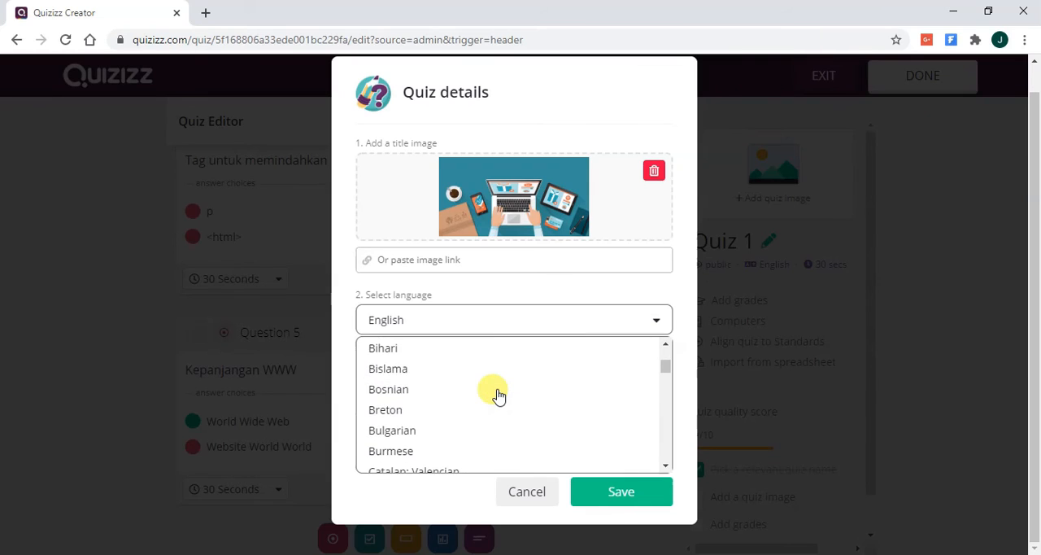
pyautogui.scroll(2, 496, 395)
pyautogui.scroll(-2, 496, 395)
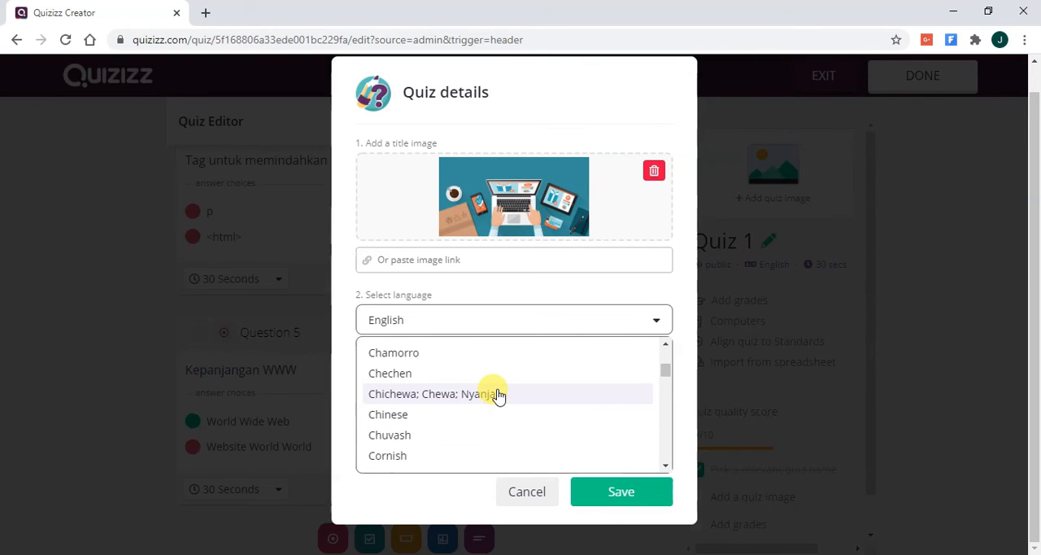
pyautogui.moveTo(666, 372); pyautogui.dragTo(664, 377)
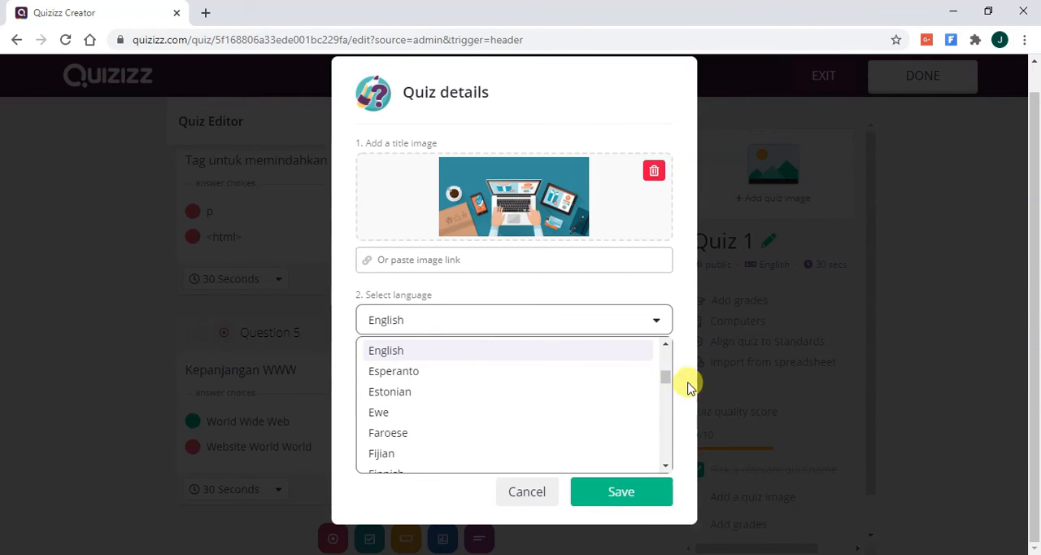
pyautogui.moveTo(667, 378); pyautogui.dragTo(667, 391)
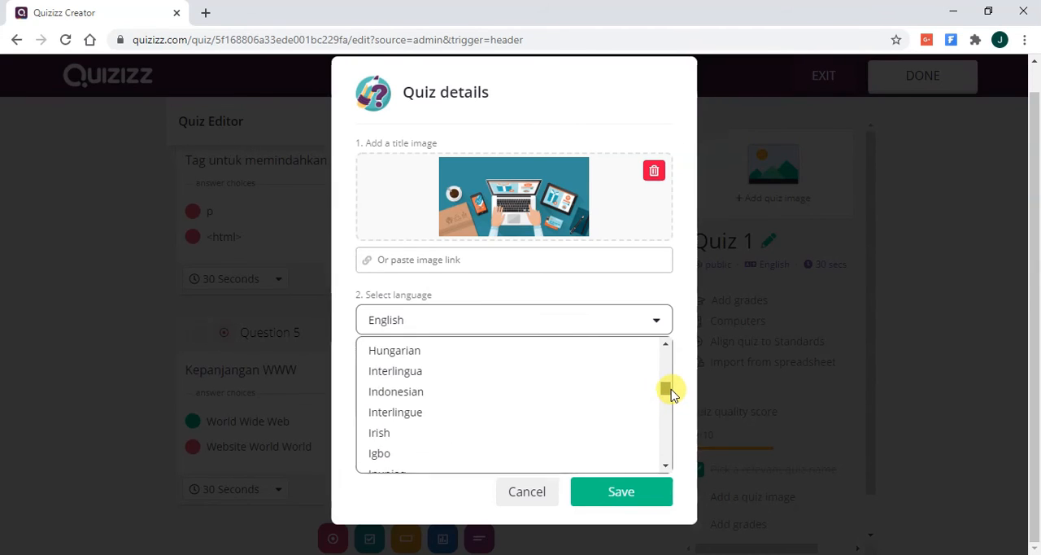
pyautogui.click(589, 397)
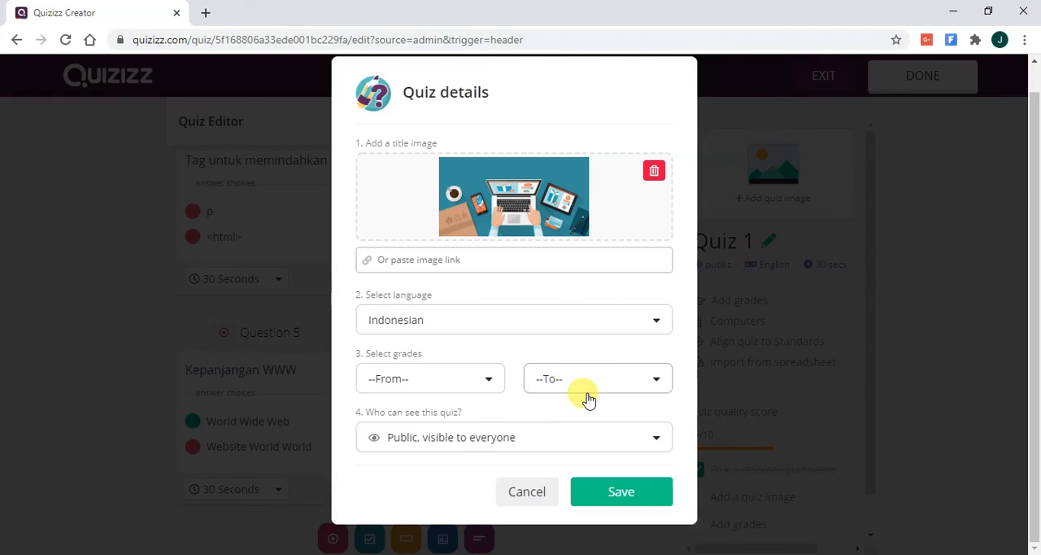
# - Set the quiz's grade range from 10th to 12th in the quiz details
pyautogui.click(480, 388)
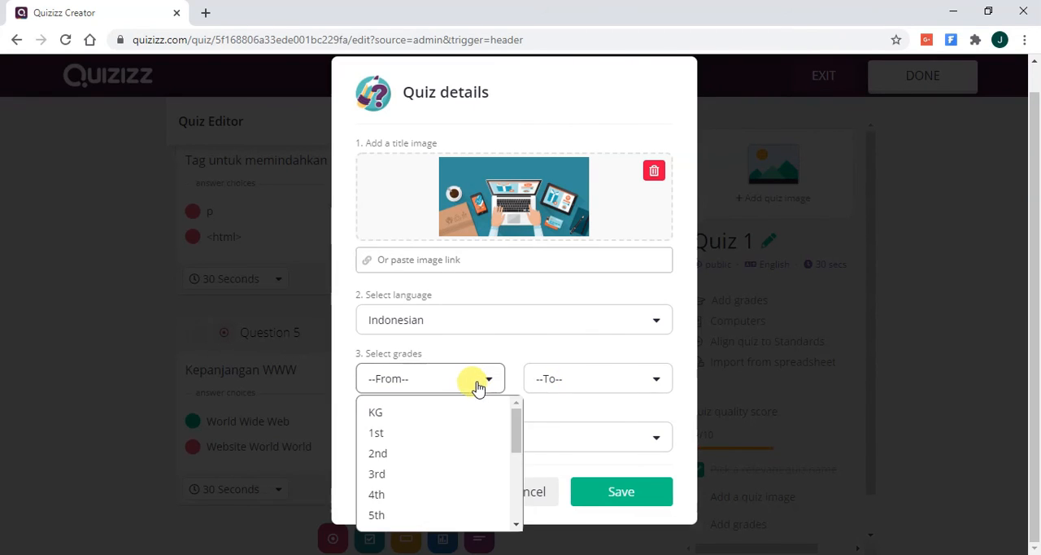
pyautogui.moveTo(516, 427); pyautogui.dragTo(515, 478)
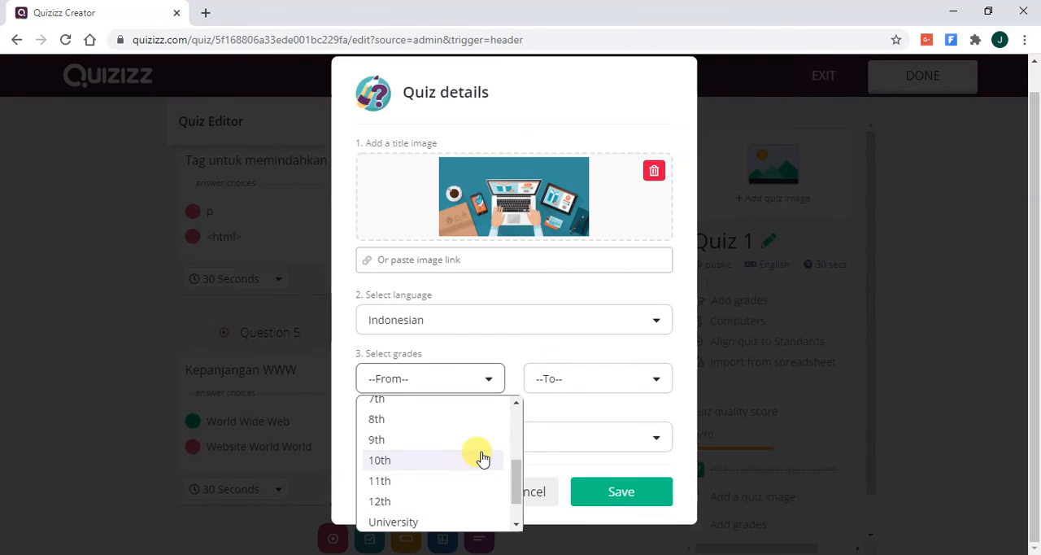
pyautogui.click(482, 460)
pyautogui.click(590, 379)
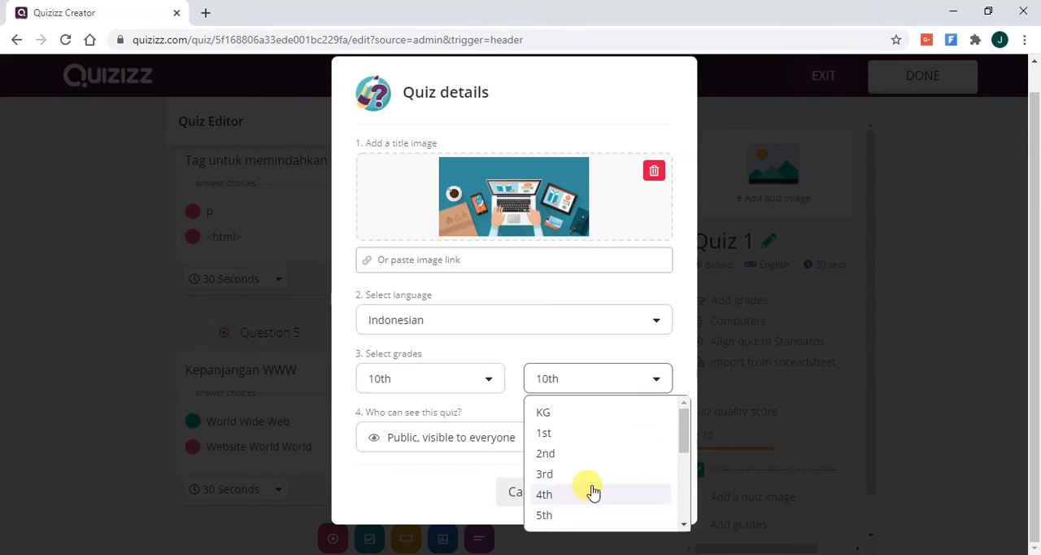
pyautogui.moveTo(686, 423); pyautogui.dragTo(688, 484)
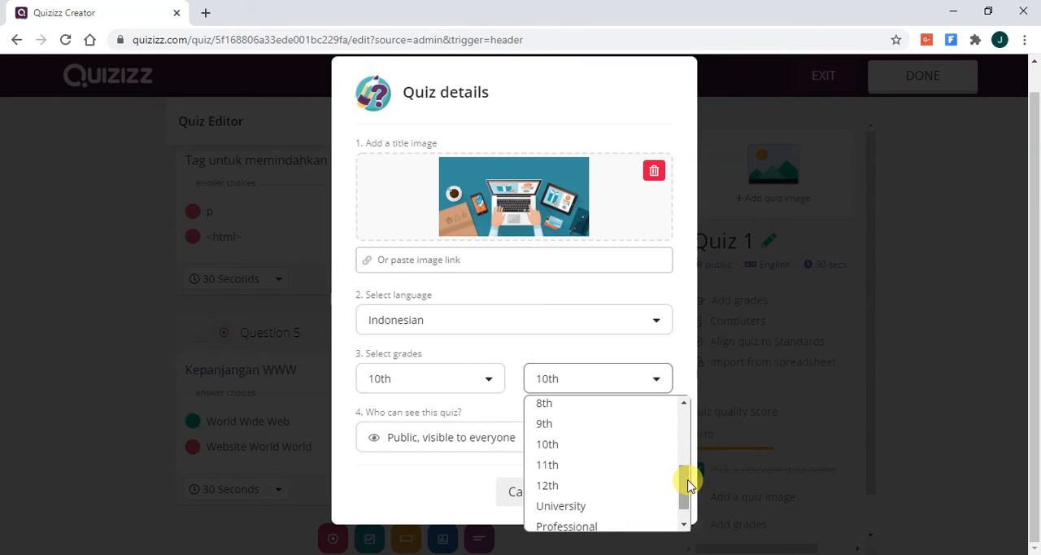
pyautogui.click(602, 485)
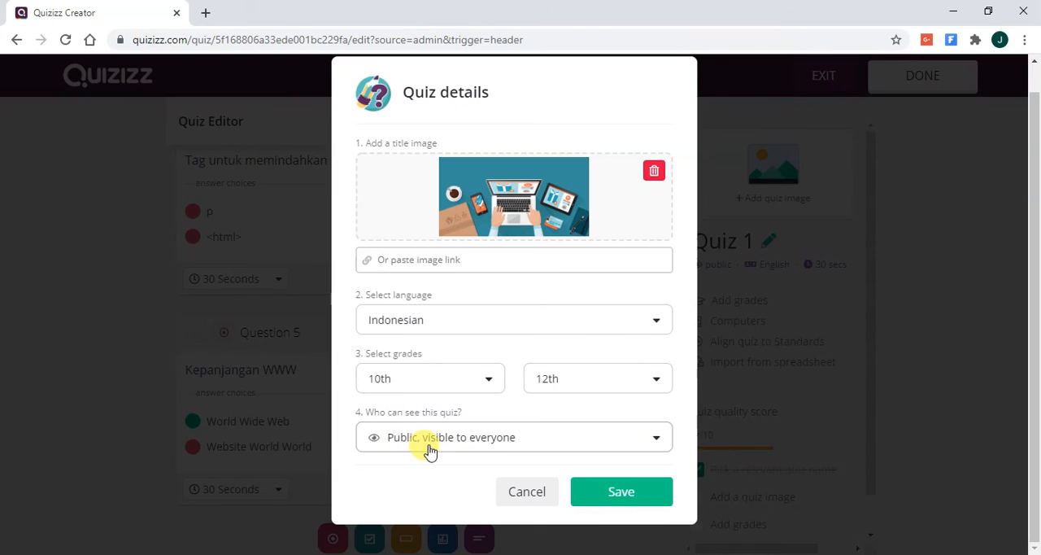
# - Check the visibility options, keep the quiz public and visible to everyone, and save the quiz details
pyautogui.click(542, 439)
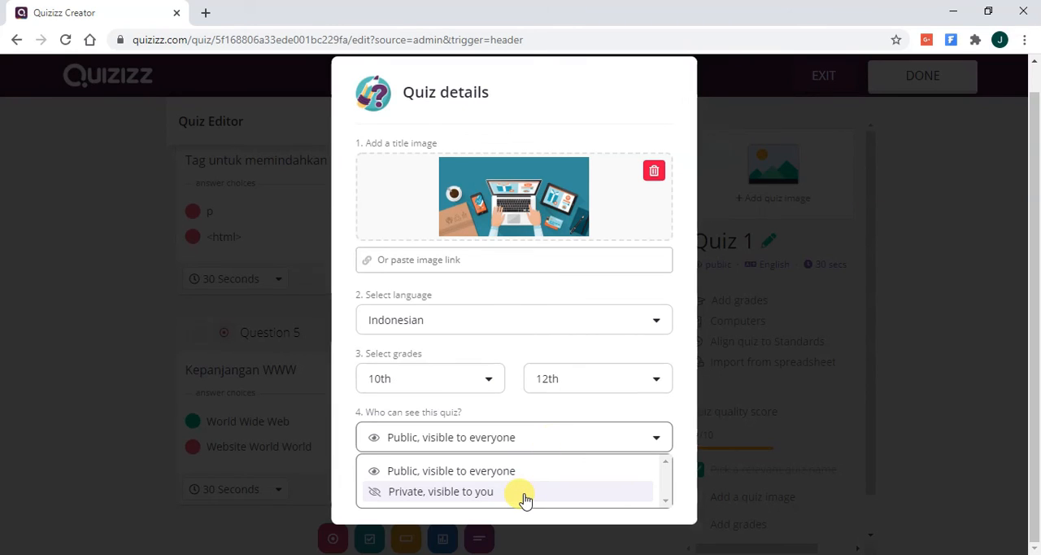
pyautogui.click(548, 413)
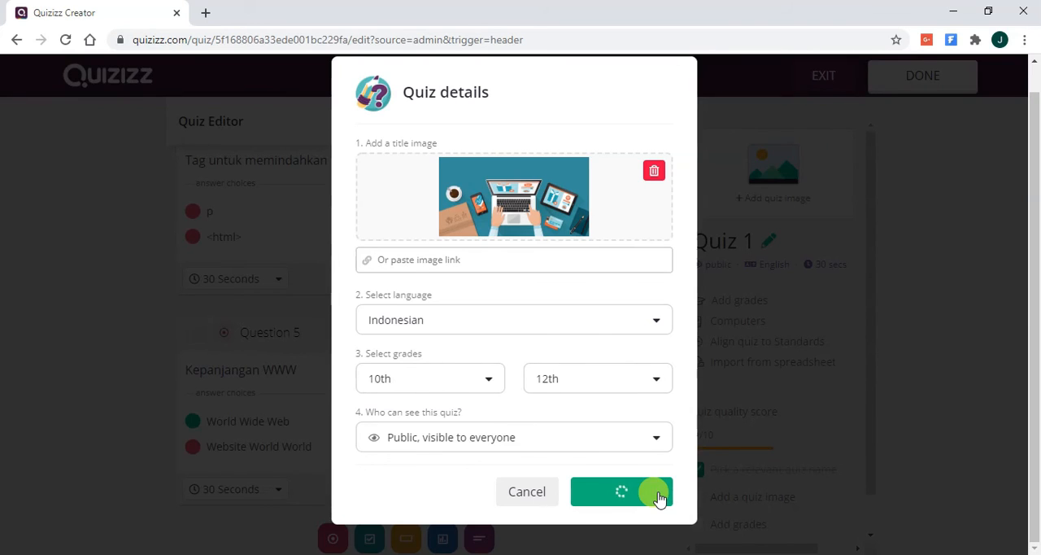
pyautogui.moveTo(505, 554)
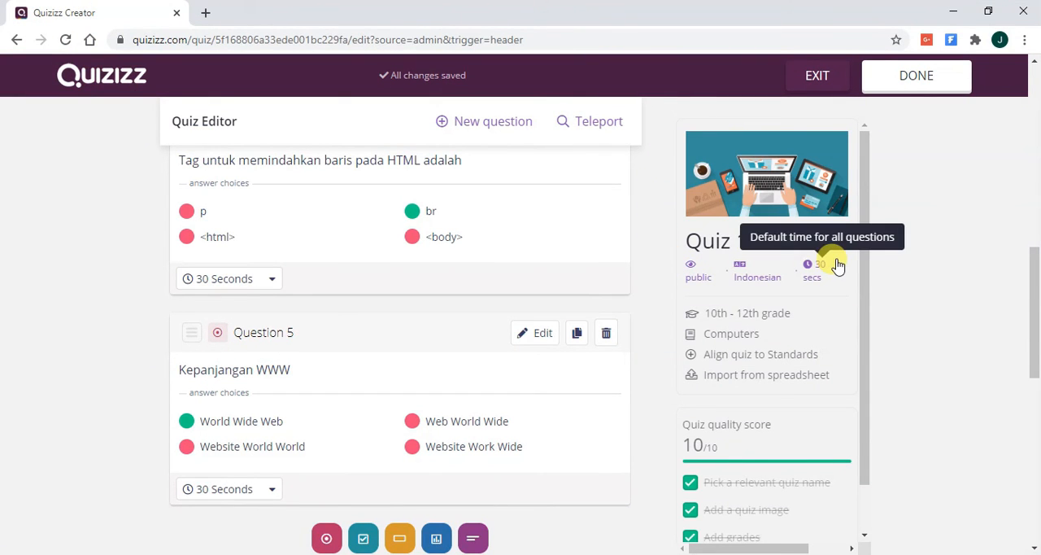
# - Review the quiz quality score checklist and look through the saved questions back to Question 1
pyautogui.scroll(-1, 794, 358)
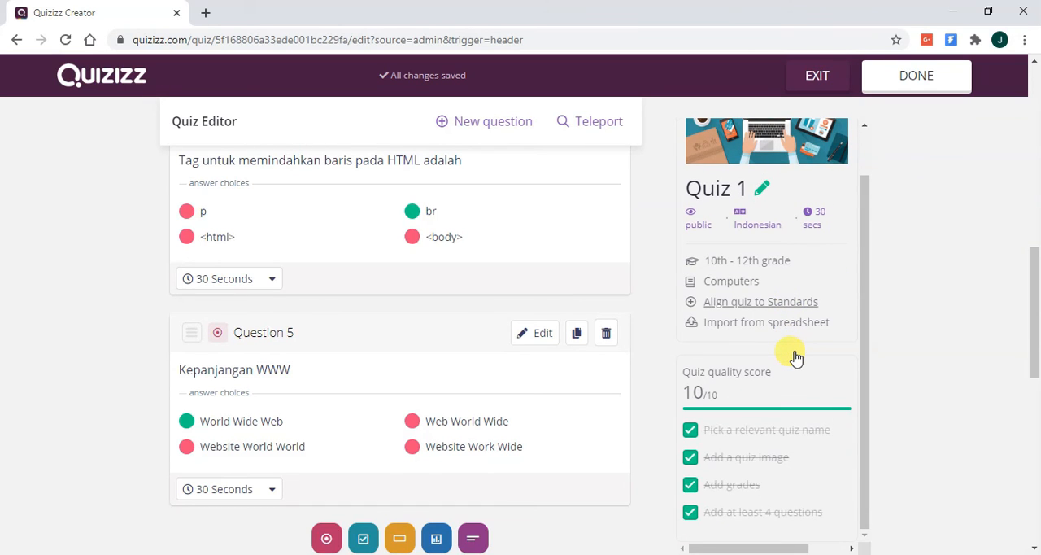
pyautogui.scroll(-3, 909, 307)
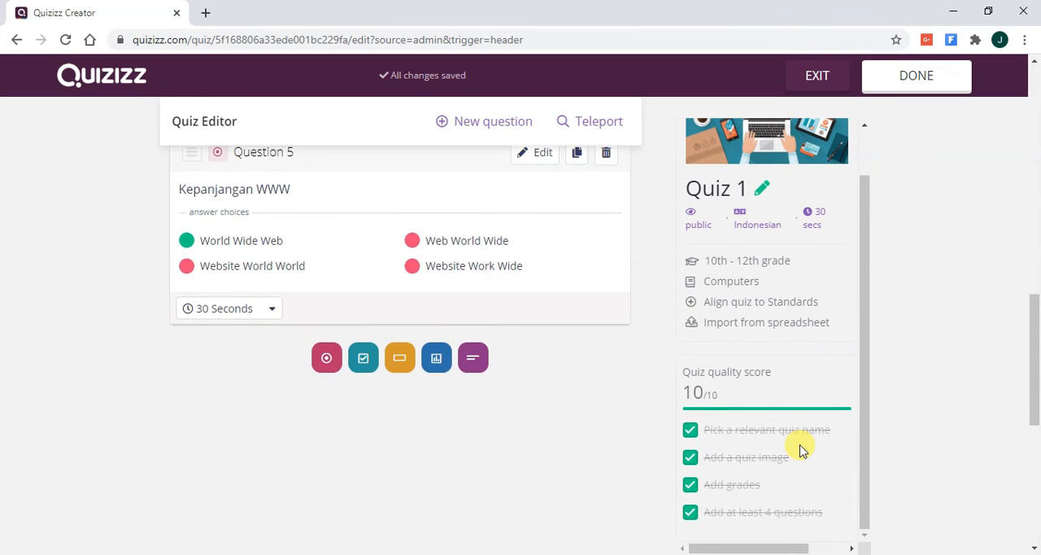
pyautogui.scroll(-3, 940, 418)
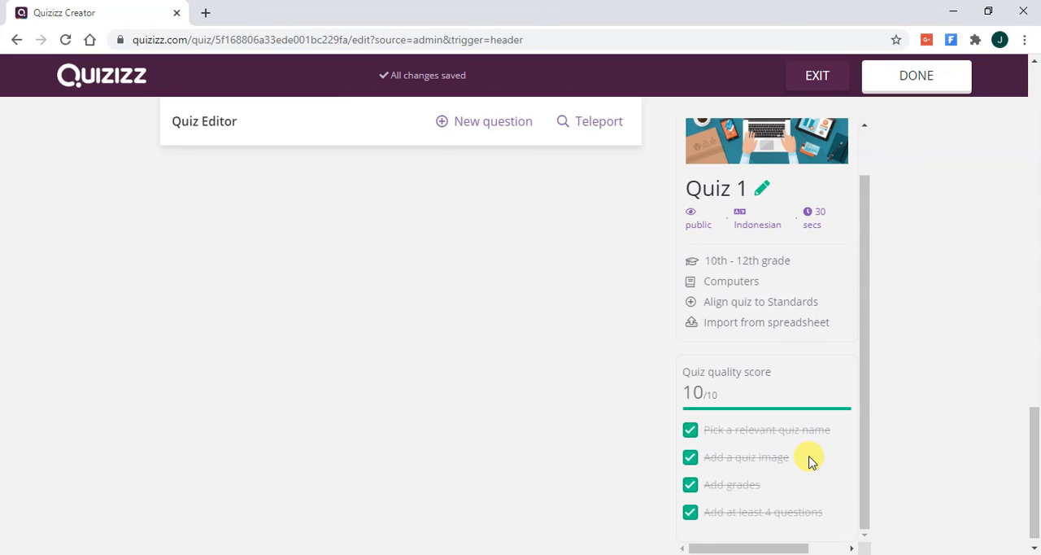
pyautogui.scroll(1, 806, 462)
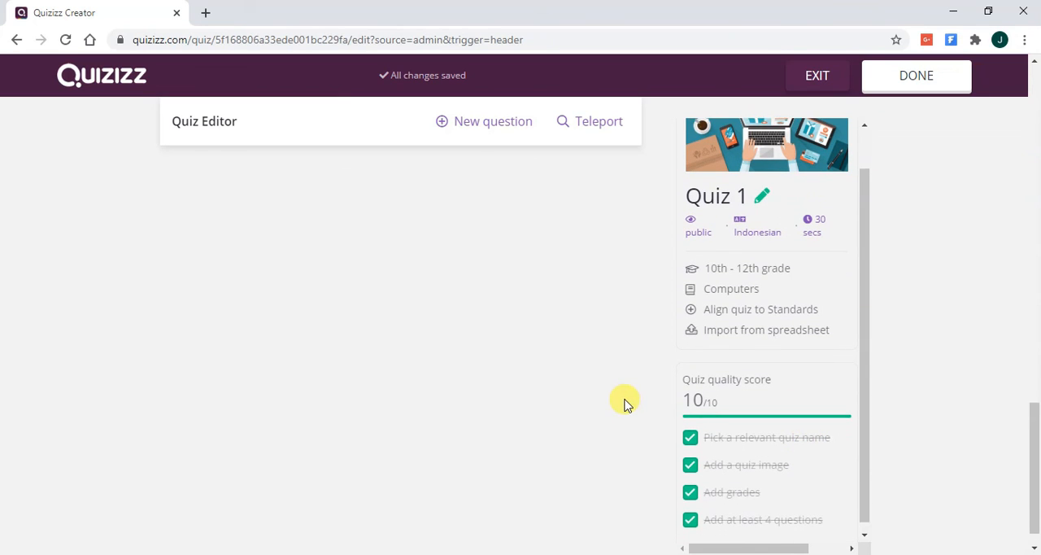
pyautogui.scroll(3, 635, 399)
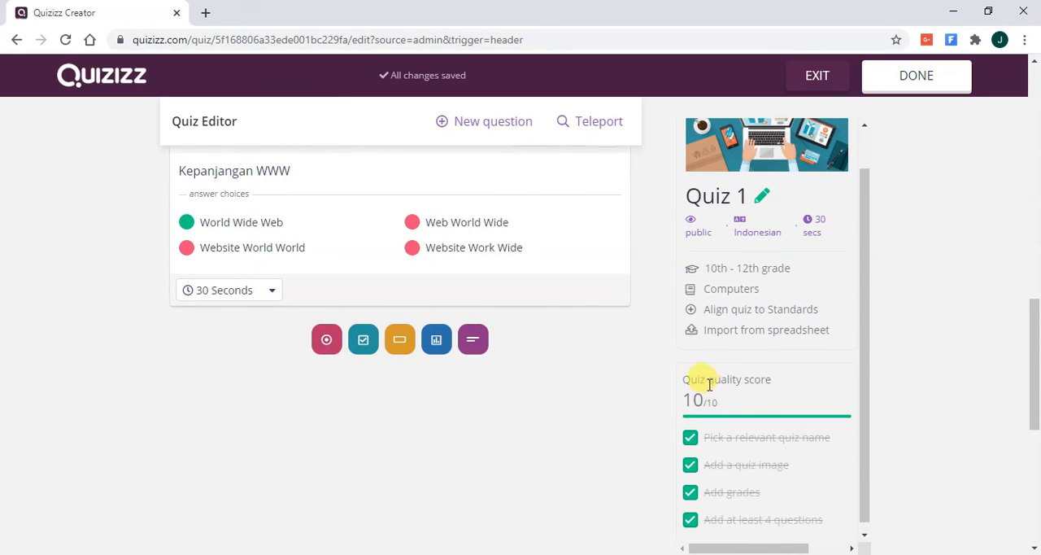
pyautogui.scroll(8, 602, 342)
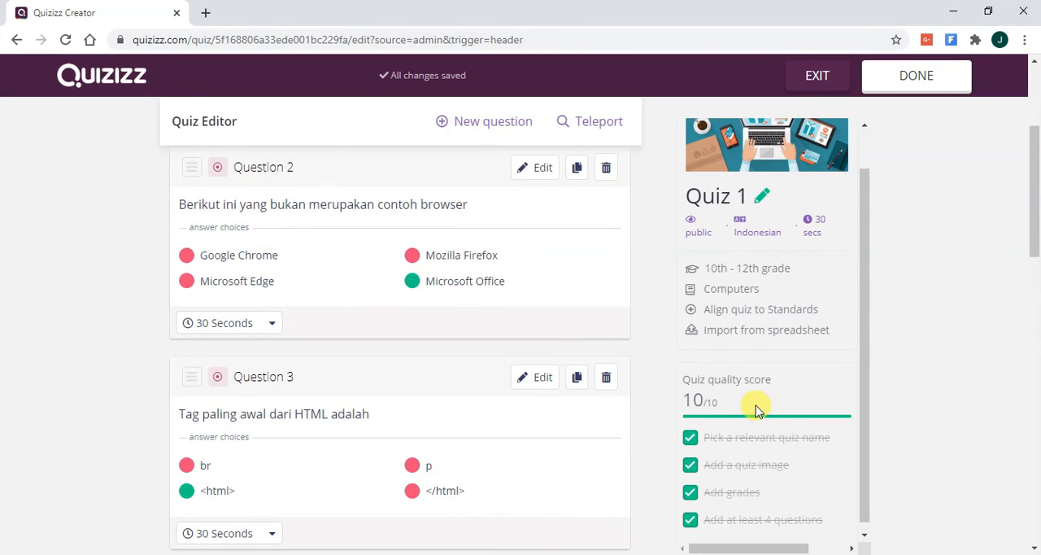
pyautogui.scroll(3, 426, 262)
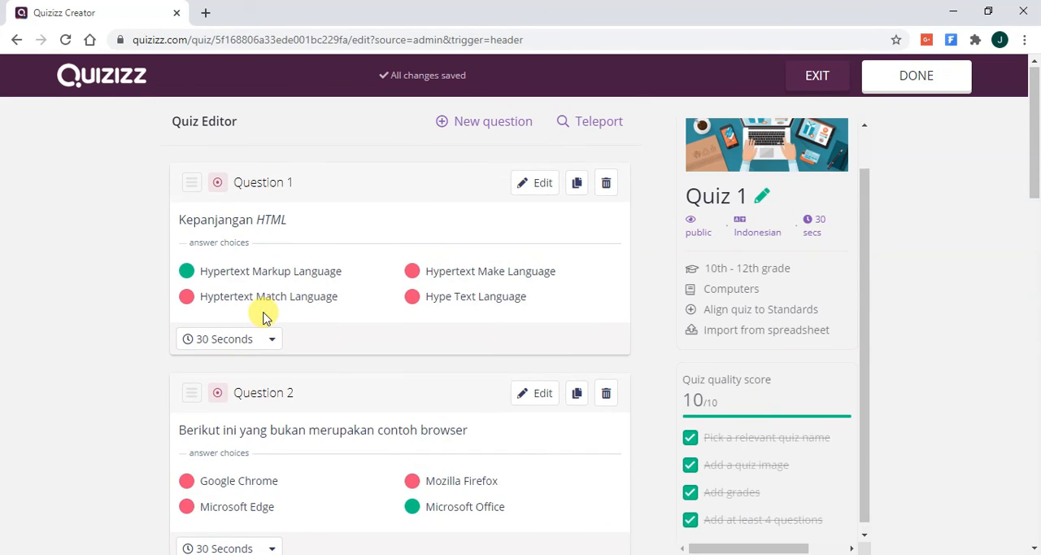
# - Inspect the time limit choices for Question 1, keeping it at 30 Seconds
pyautogui.click(252, 340)
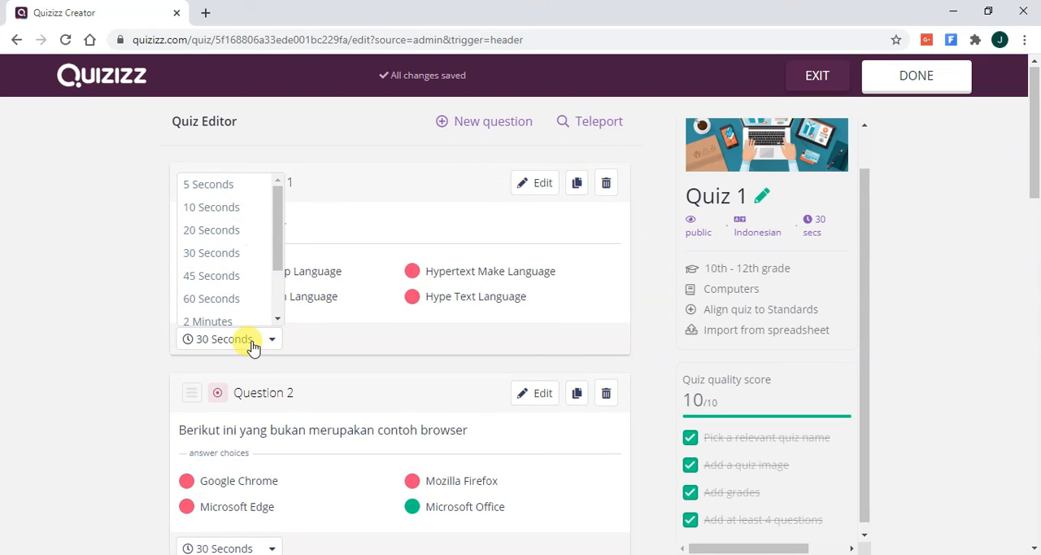
pyautogui.click(236, 262)
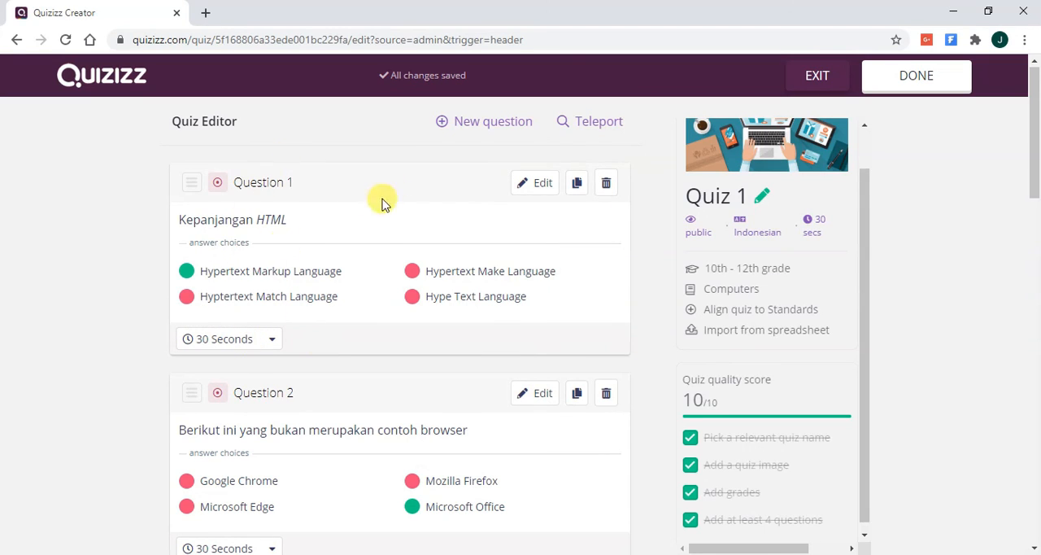
pyautogui.click(239, 347)
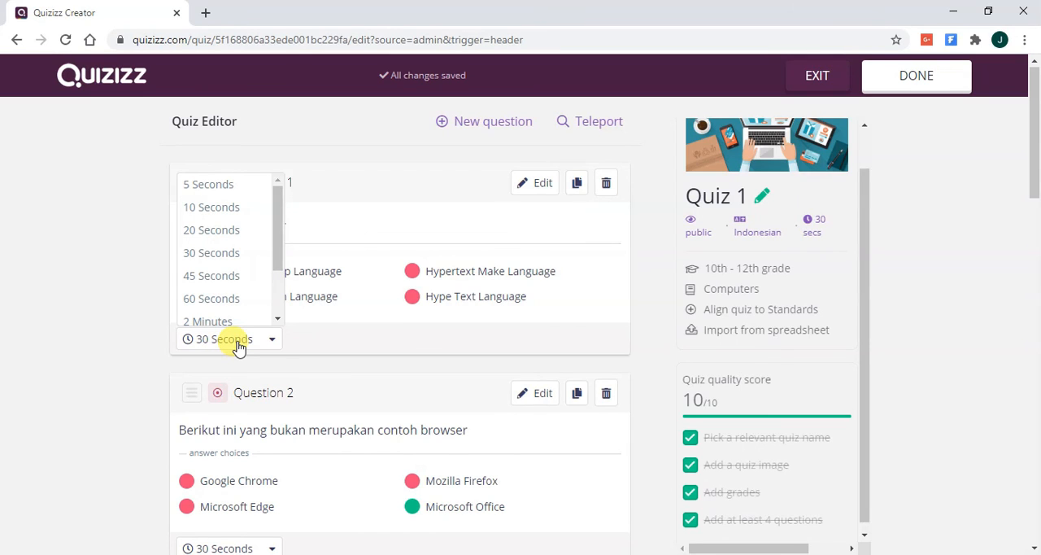
pyautogui.click(319, 393)
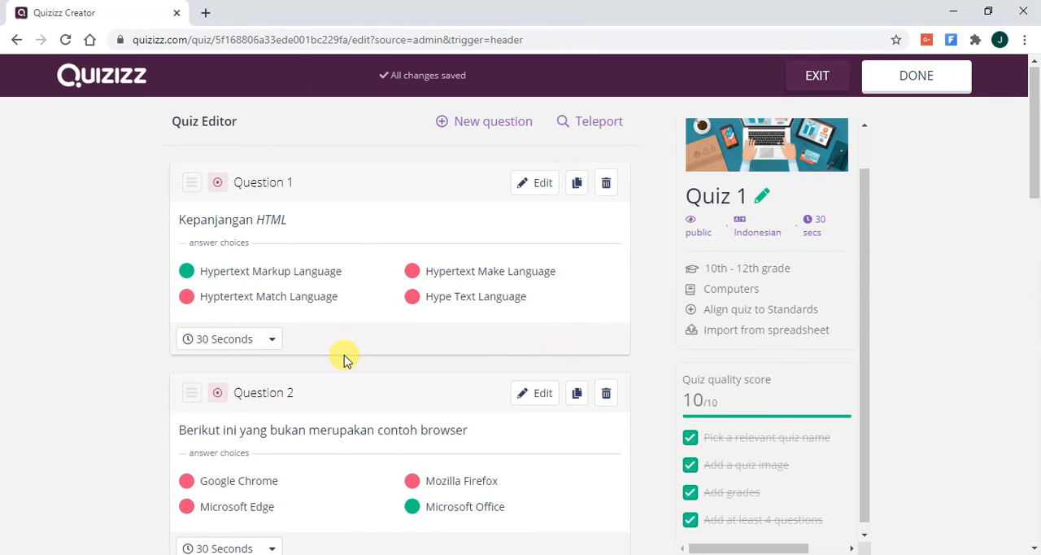
# - Look through all five questions and examine the time limit choices of Question 4 without changing them
pyautogui.scroll(-3, 343, 358)
pyautogui.scroll(-3, 343, 358)
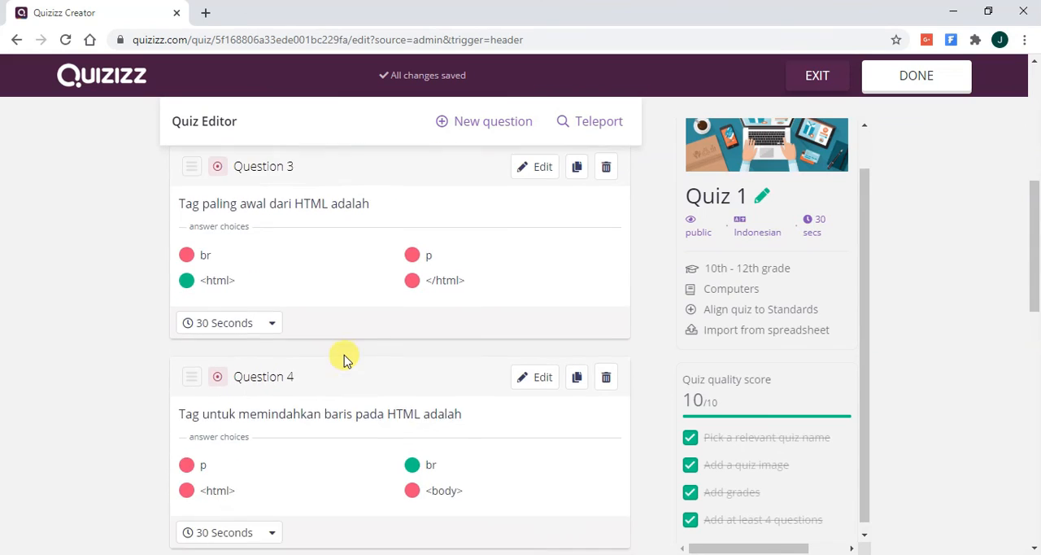
pyautogui.scroll(-6, 343, 358)
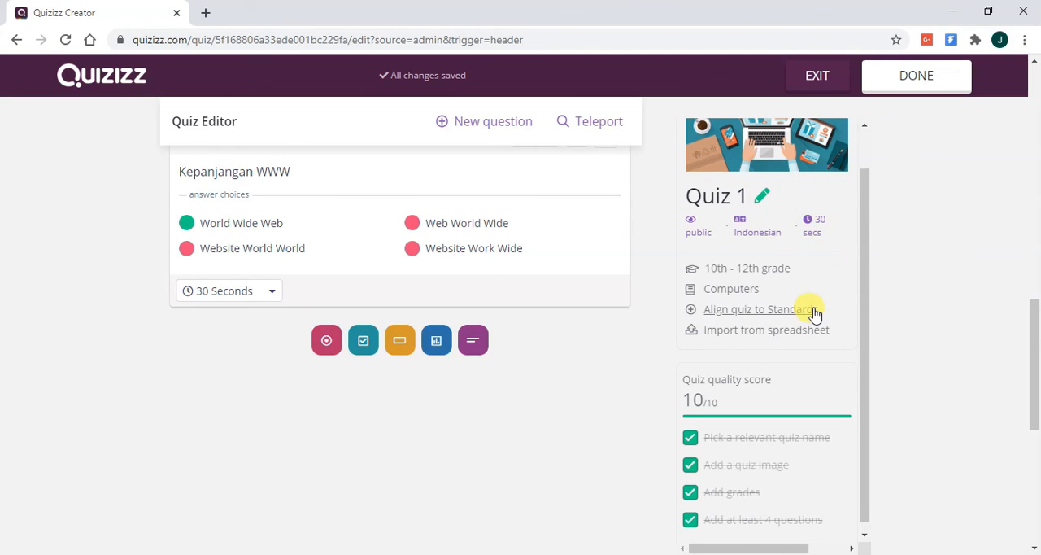
pyautogui.scroll(3, 244, 285)
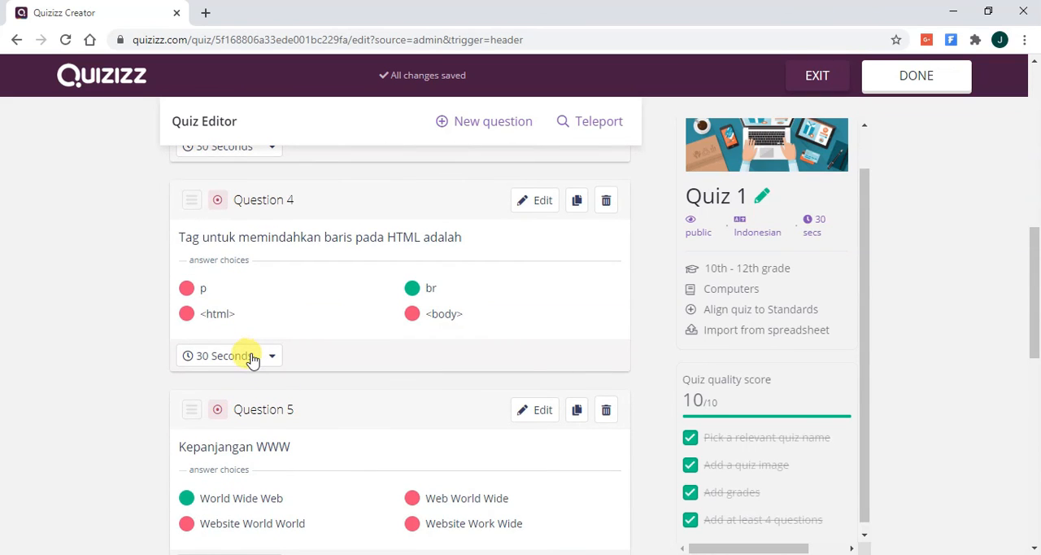
pyautogui.click(252, 359)
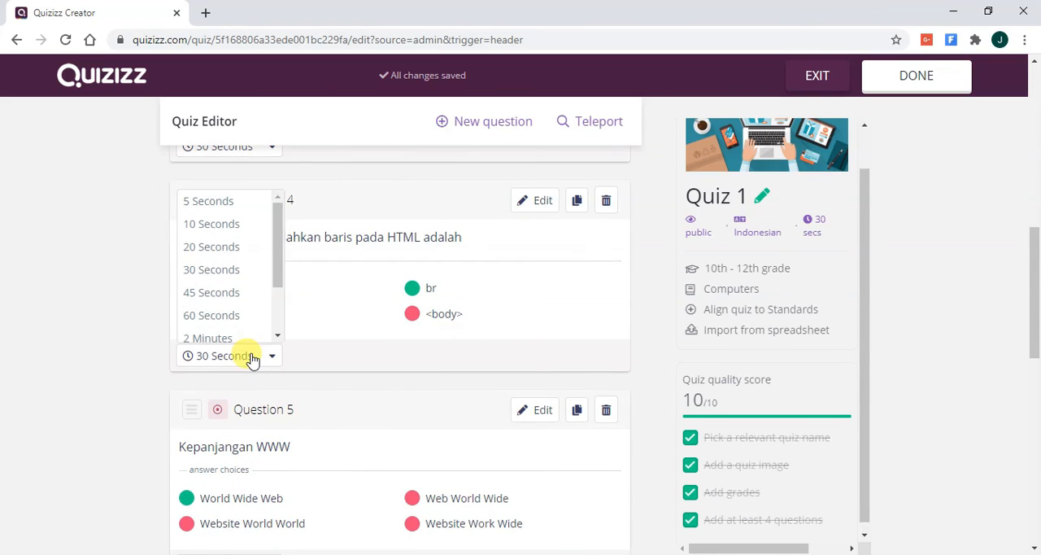
pyautogui.click(333, 337)
pyautogui.scroll(-1, 737, 319)
pyautogui.scroll(-5, 957, 340)
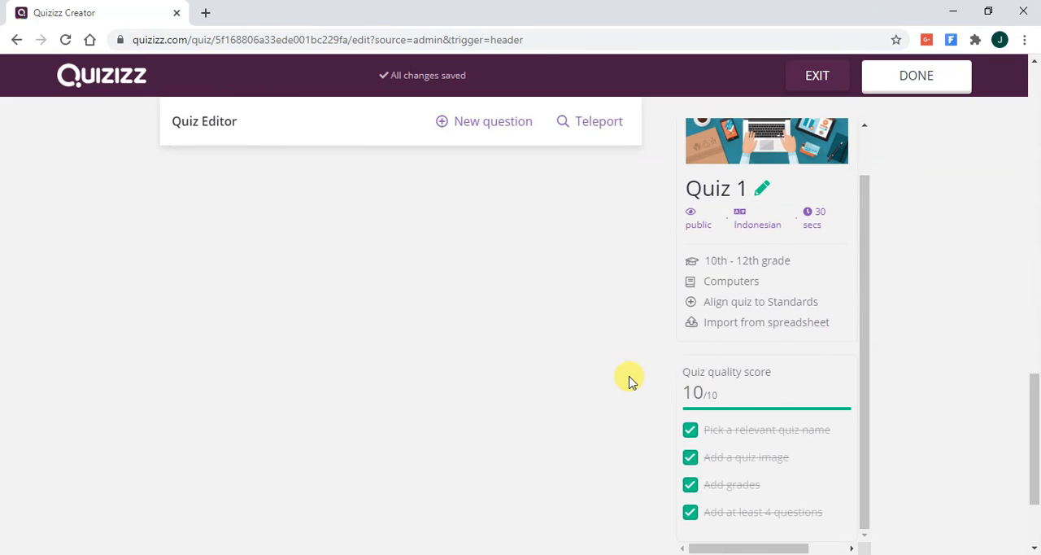
pyautogui.scroll(5, 622, 382)
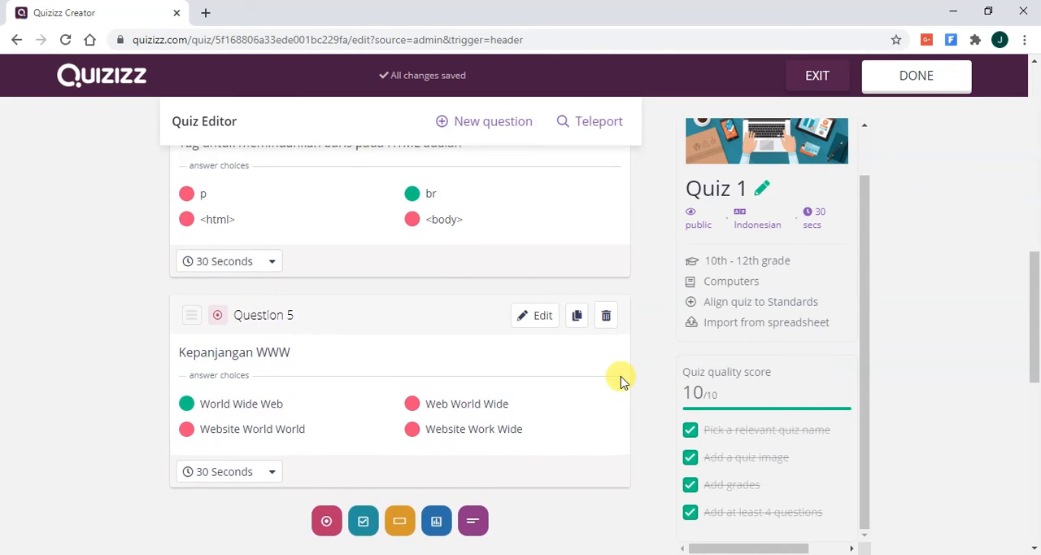
pyautogui.scroll(5, 622, 383)
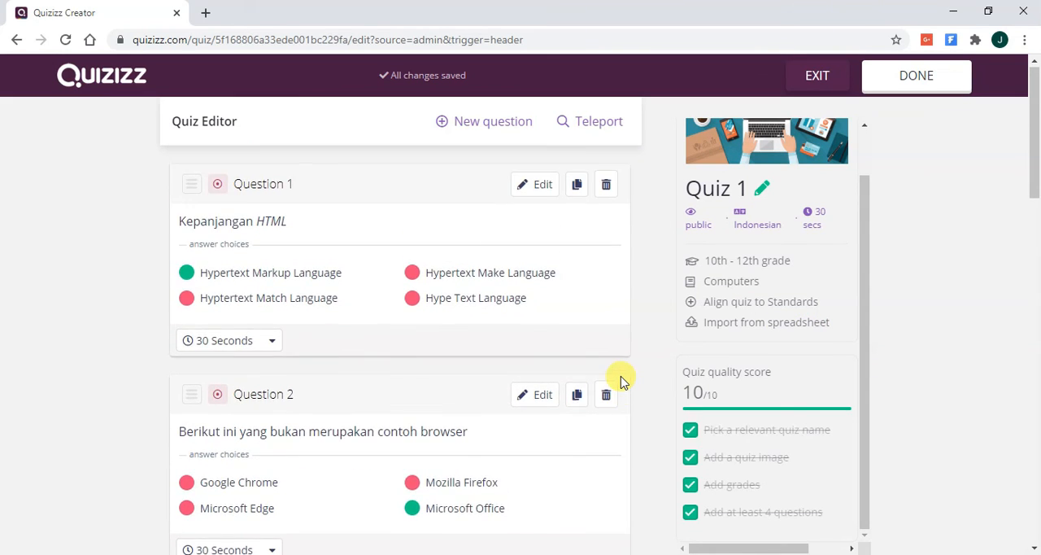
# - Finish editing Quiz 1 and look through the preview of its five questions on the quiz page
pyautogui.click(954, 78)
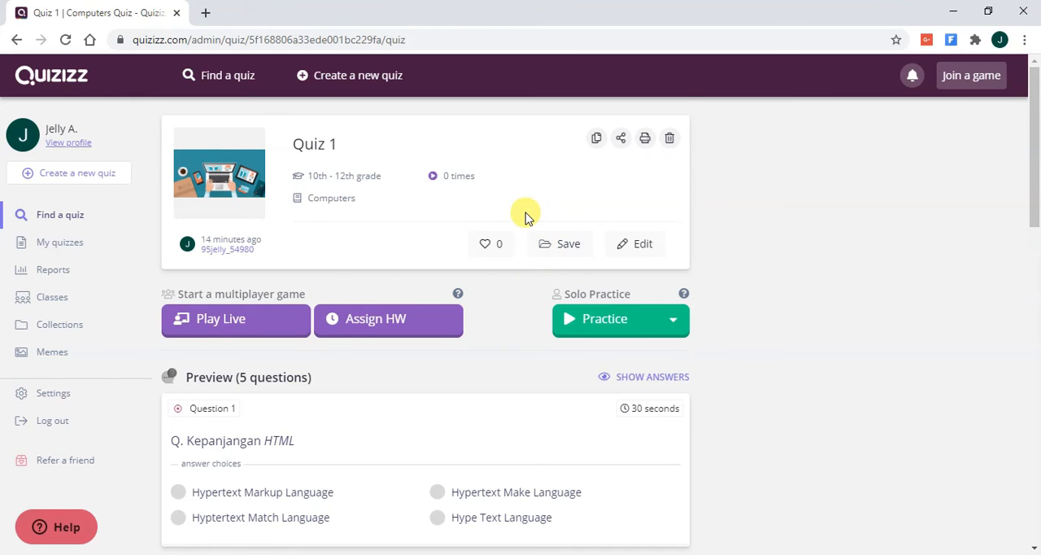
pyautogui.scroll(-3, 524, 215)
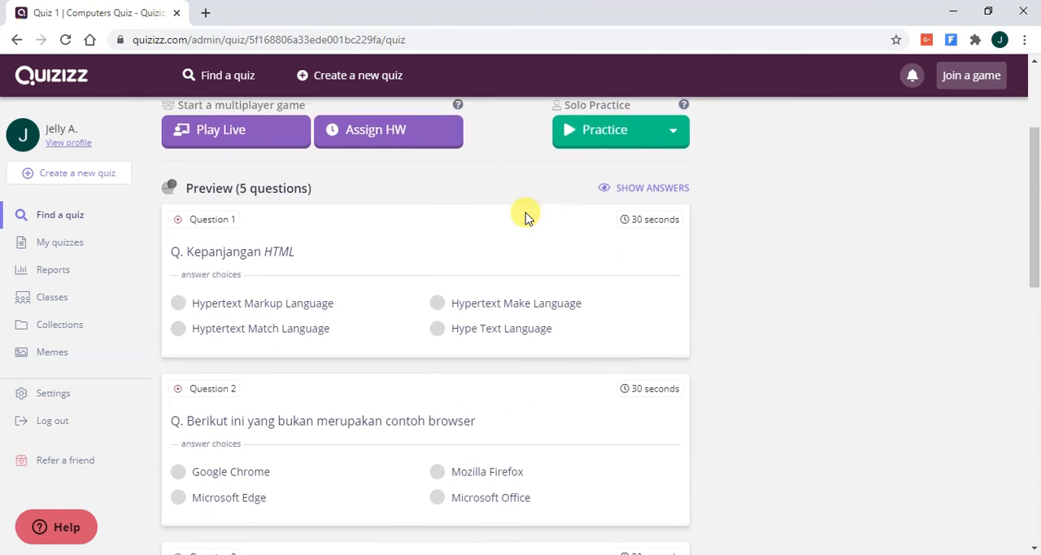
pyautogui.scroll(-4, 524, 215)
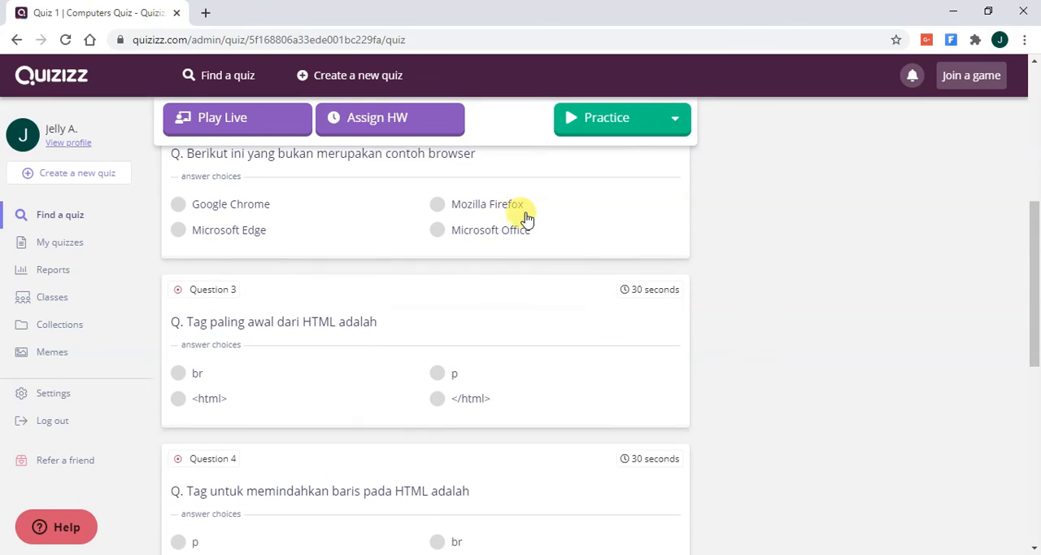
pyautogui.scroll(-7, 525, 215)
pyautogui.scroll(5, 525, 220)
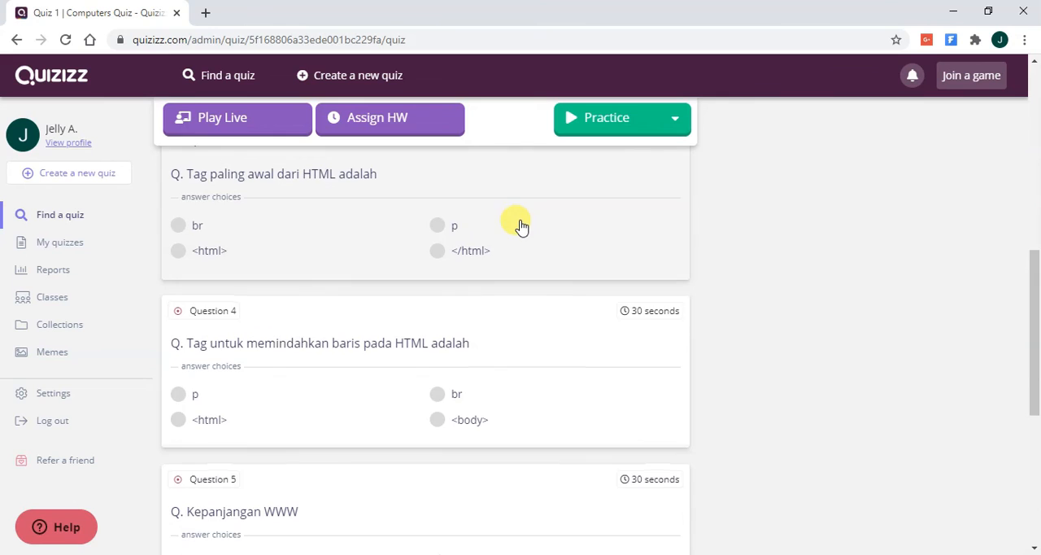
pyautogui.scroll(4, 522, 226)
pyautogui.scroll(2, 521, 223)
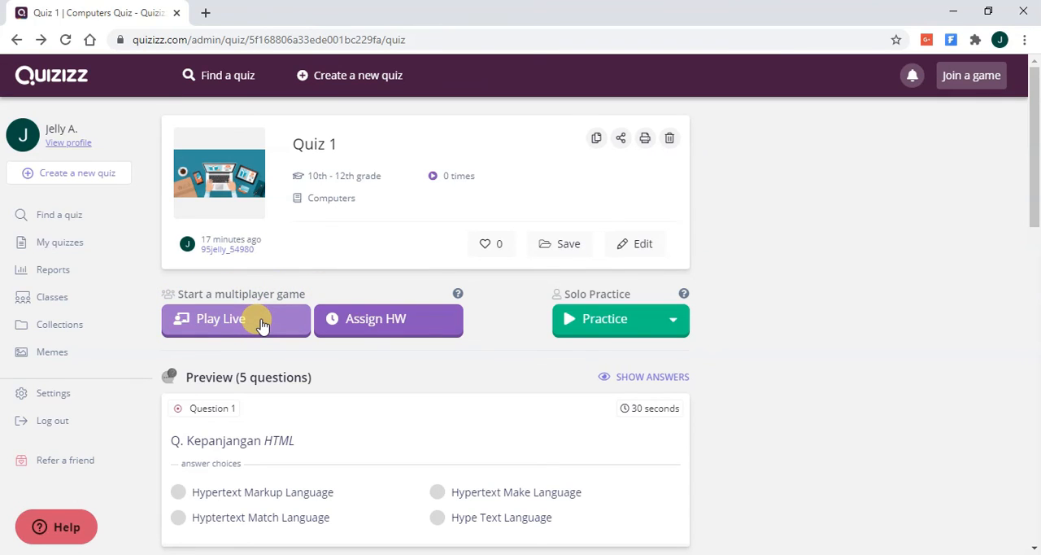
# - Assign Quiz 1 as homework, keeping the Jul 22nd, 01:45 PM deadline and no class assigned
pyautogui.click(432, 324)
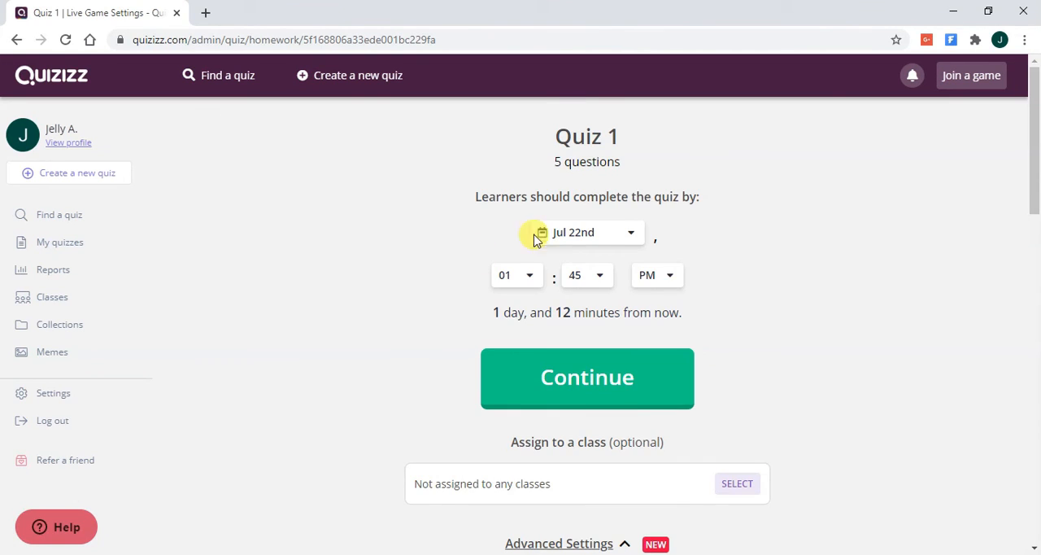
pyautogui.scroll(-1, 734, 187)
pyautogui.scroll(-1, 735, 186)
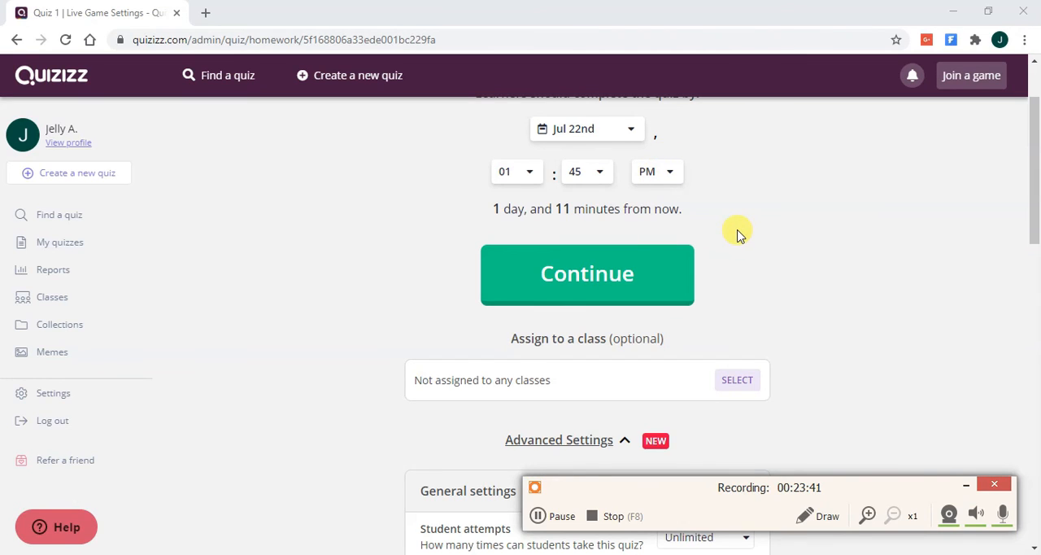
pyautogui.click(651, 274)
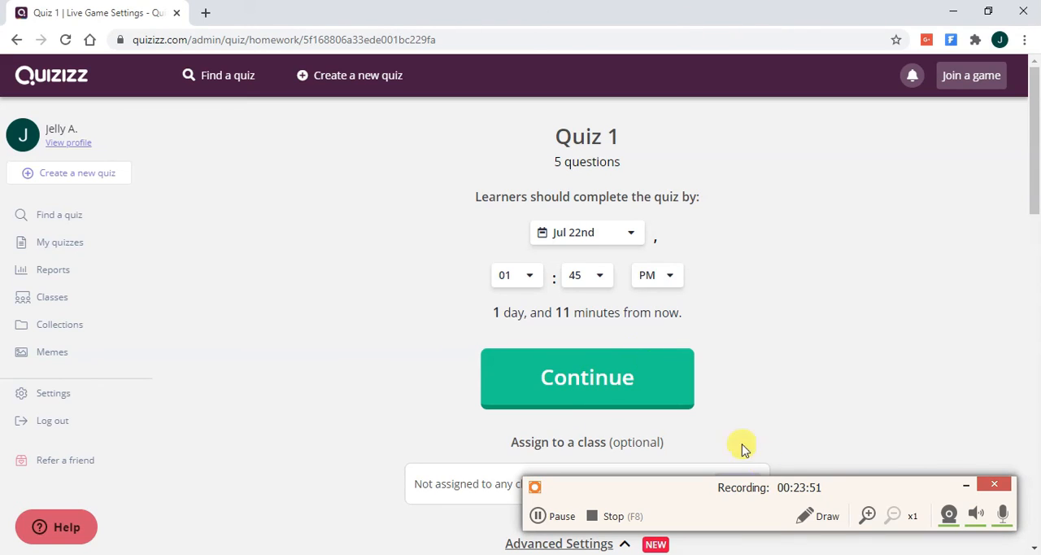
pyautogui.click(966, 485)
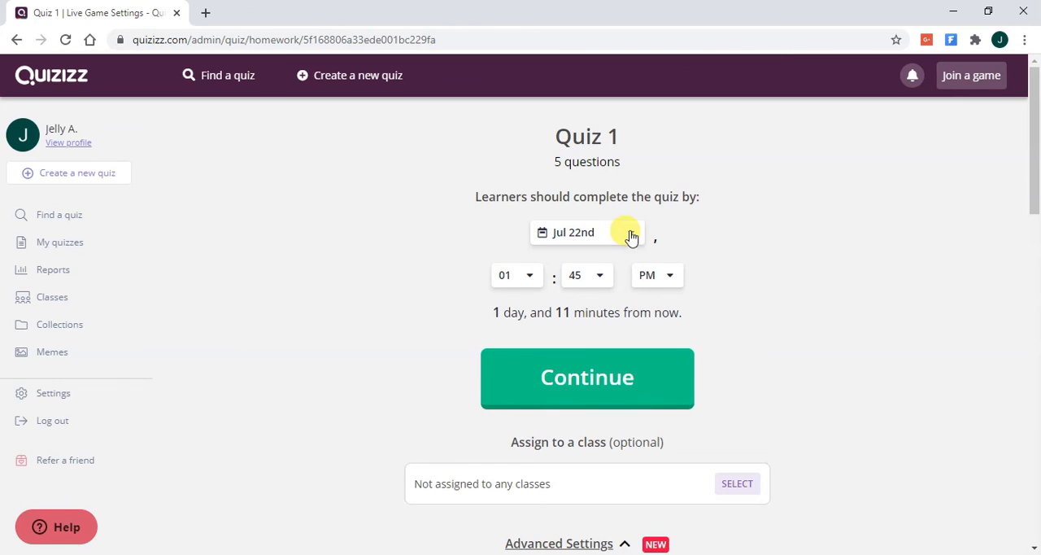
pyautogui.click(664, 375)
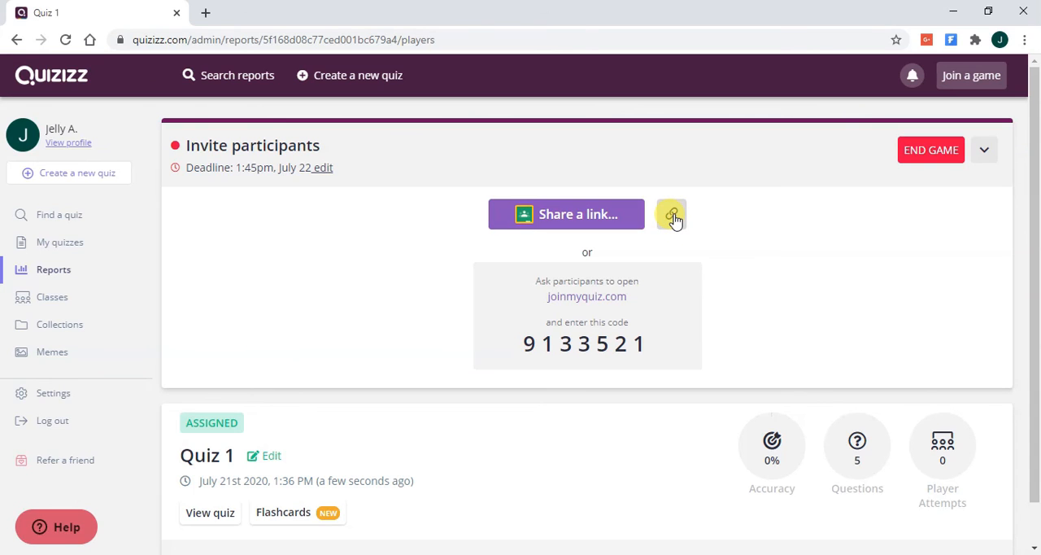
# - Copy the invitation link for the assigned Quiz 1 and highlight the join code for participants
pyautogui.click(673, 216)
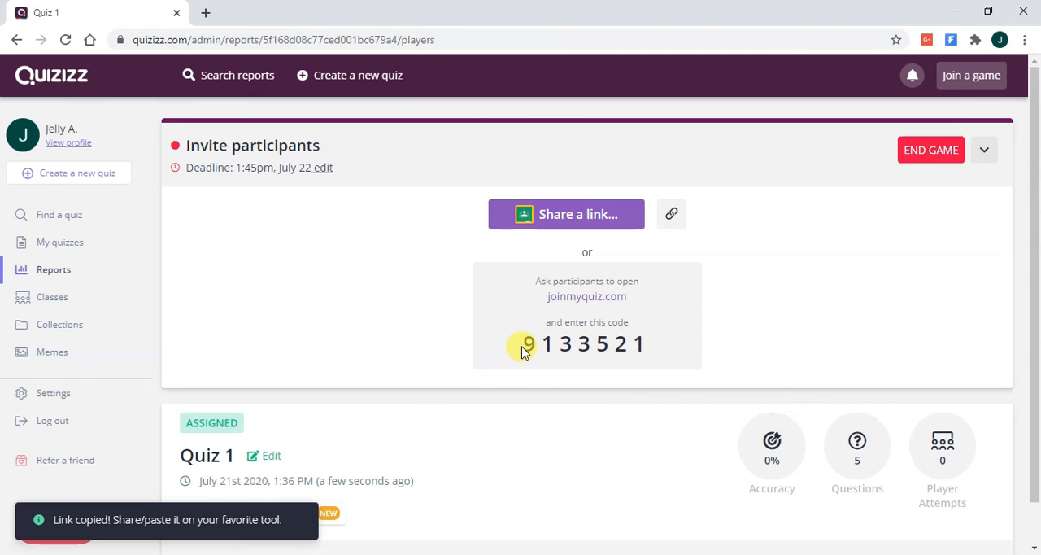
pyautogui.moveTo(524, 345); pyautogui.dragTo(649, 345)
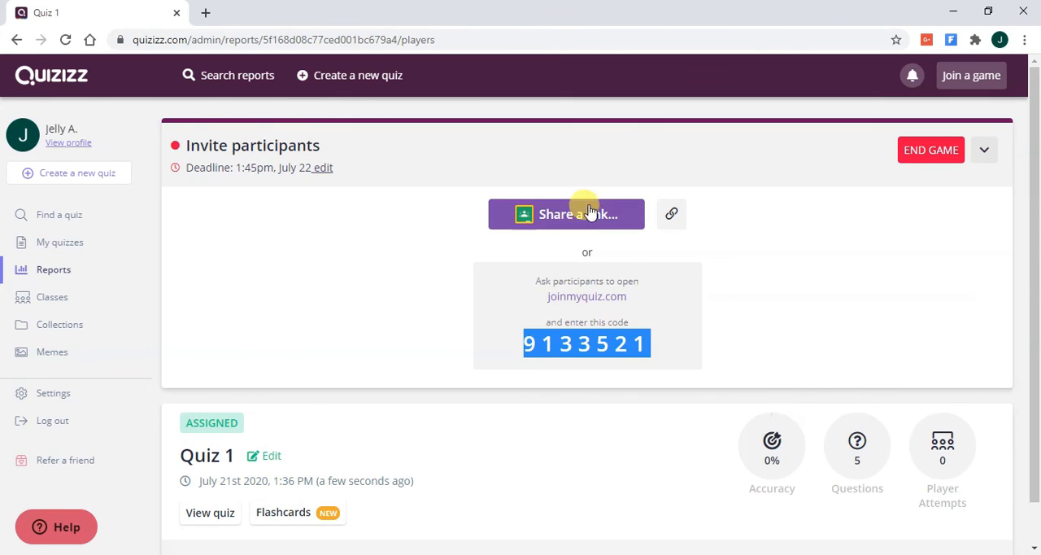
pyautogui.click(671, 216)
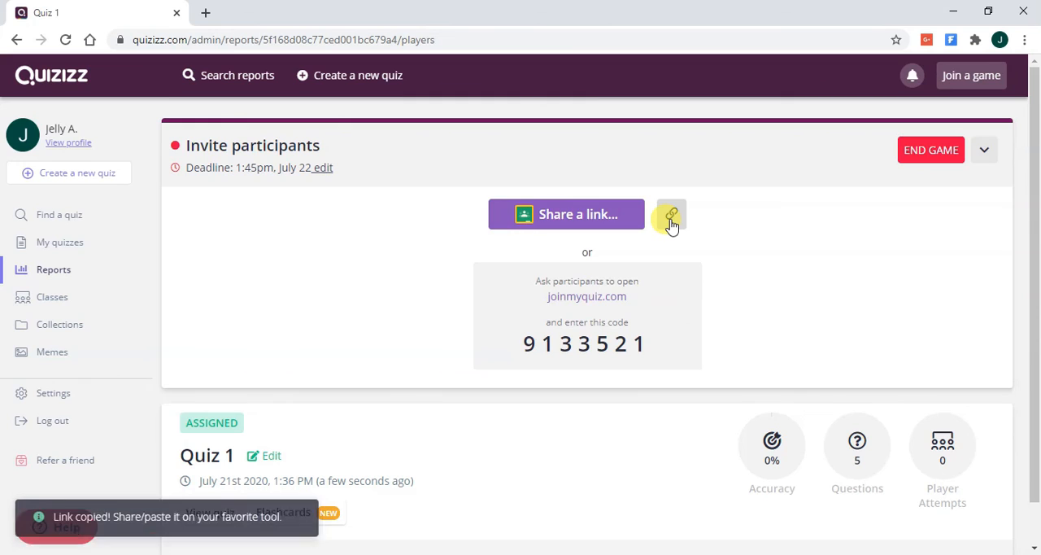
pyautogui.scroll(-1, 827, 289)
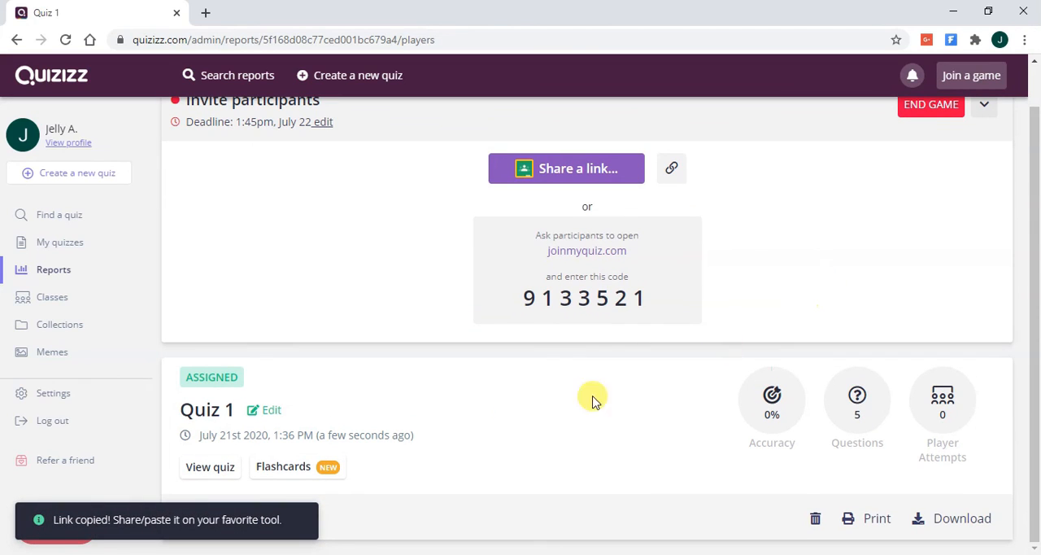